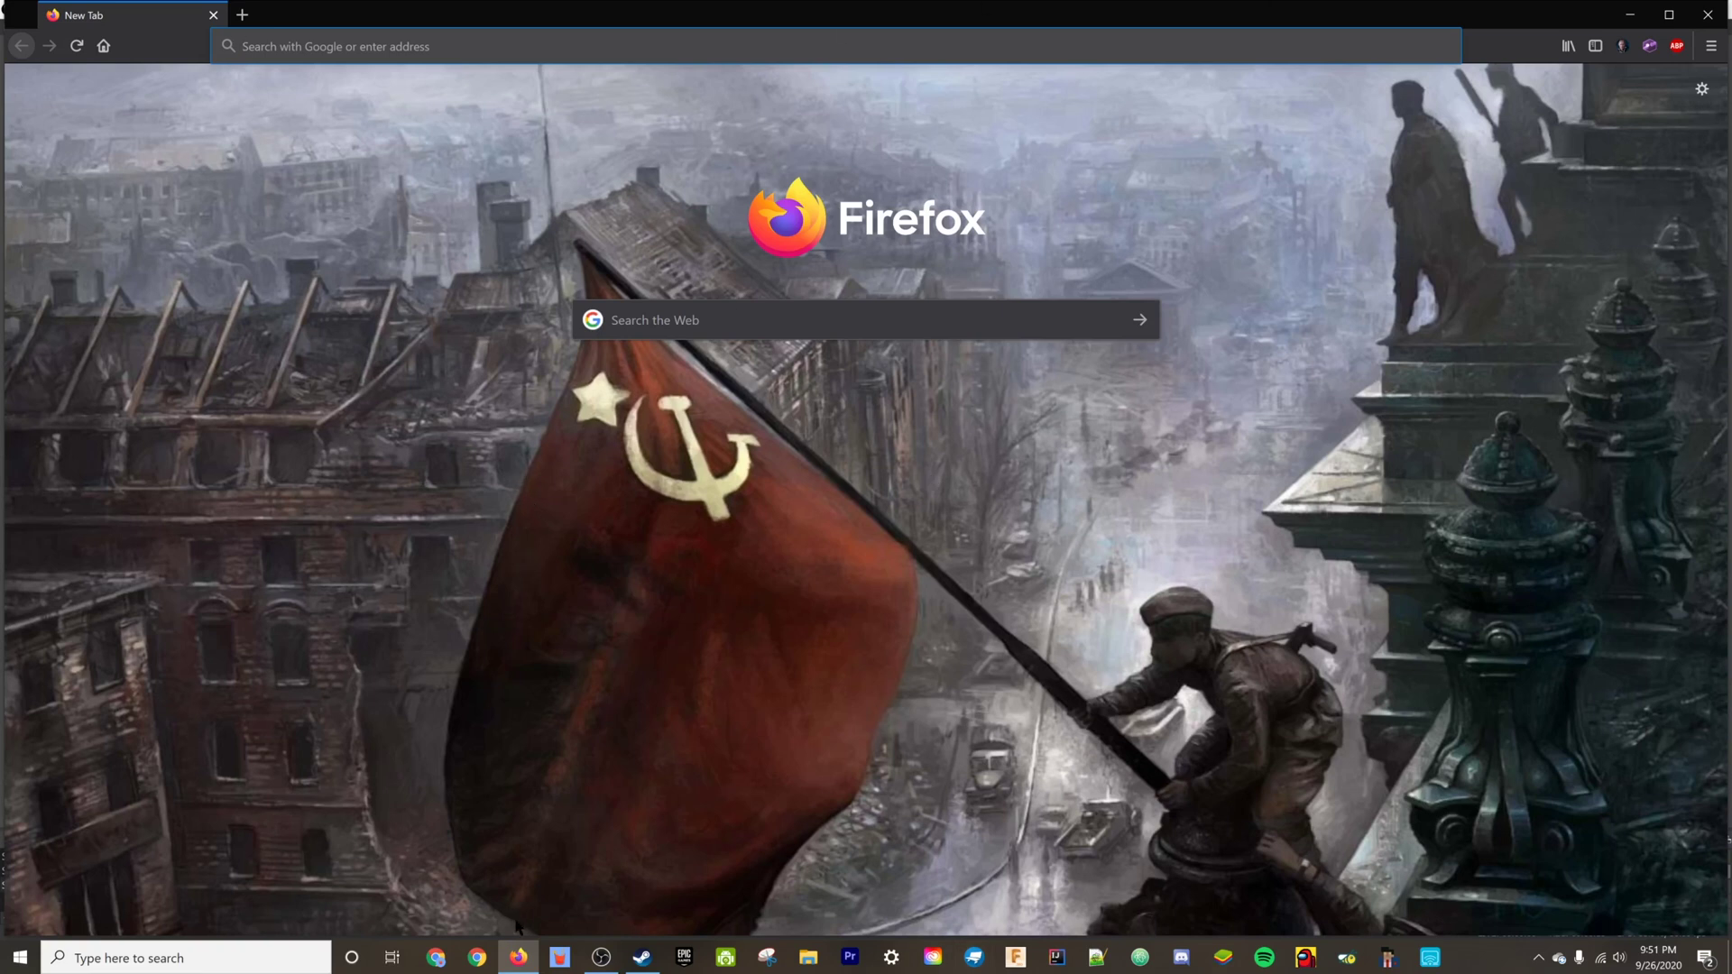
Step: Bring Firefox up from the taskbar to show the plain dark New Tab page
mouse_move(520, 958)
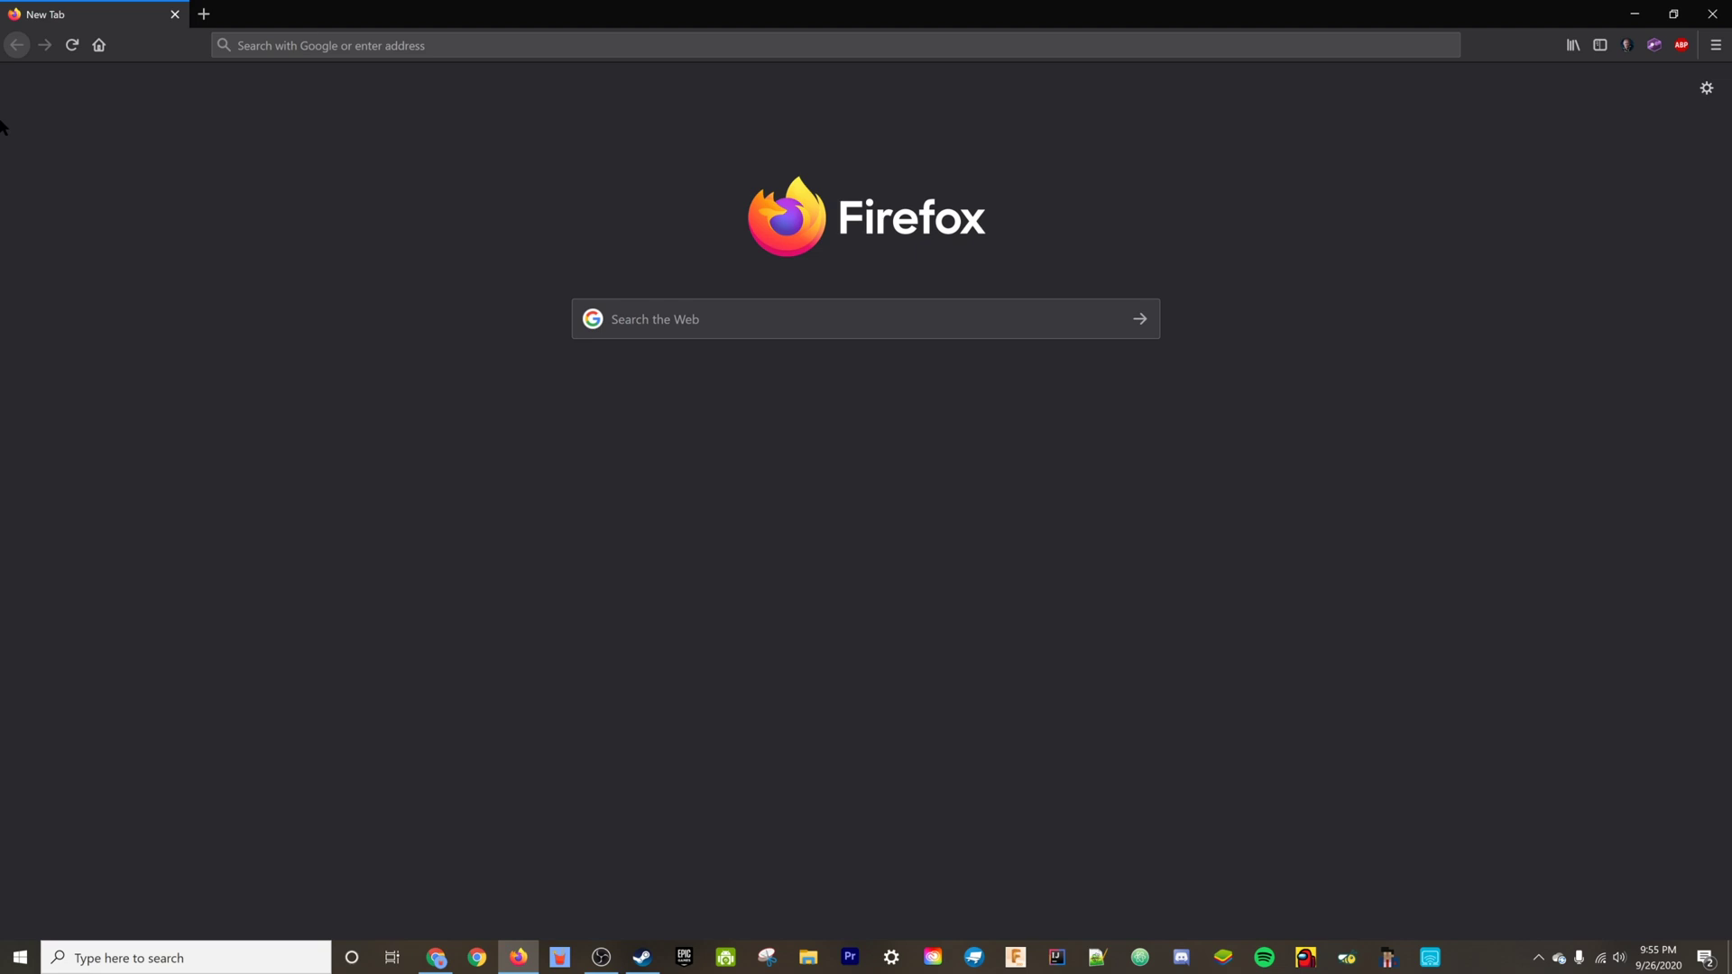
Step: Load about:support and scroll down to the Profile Folder row
left_click(406, 39)
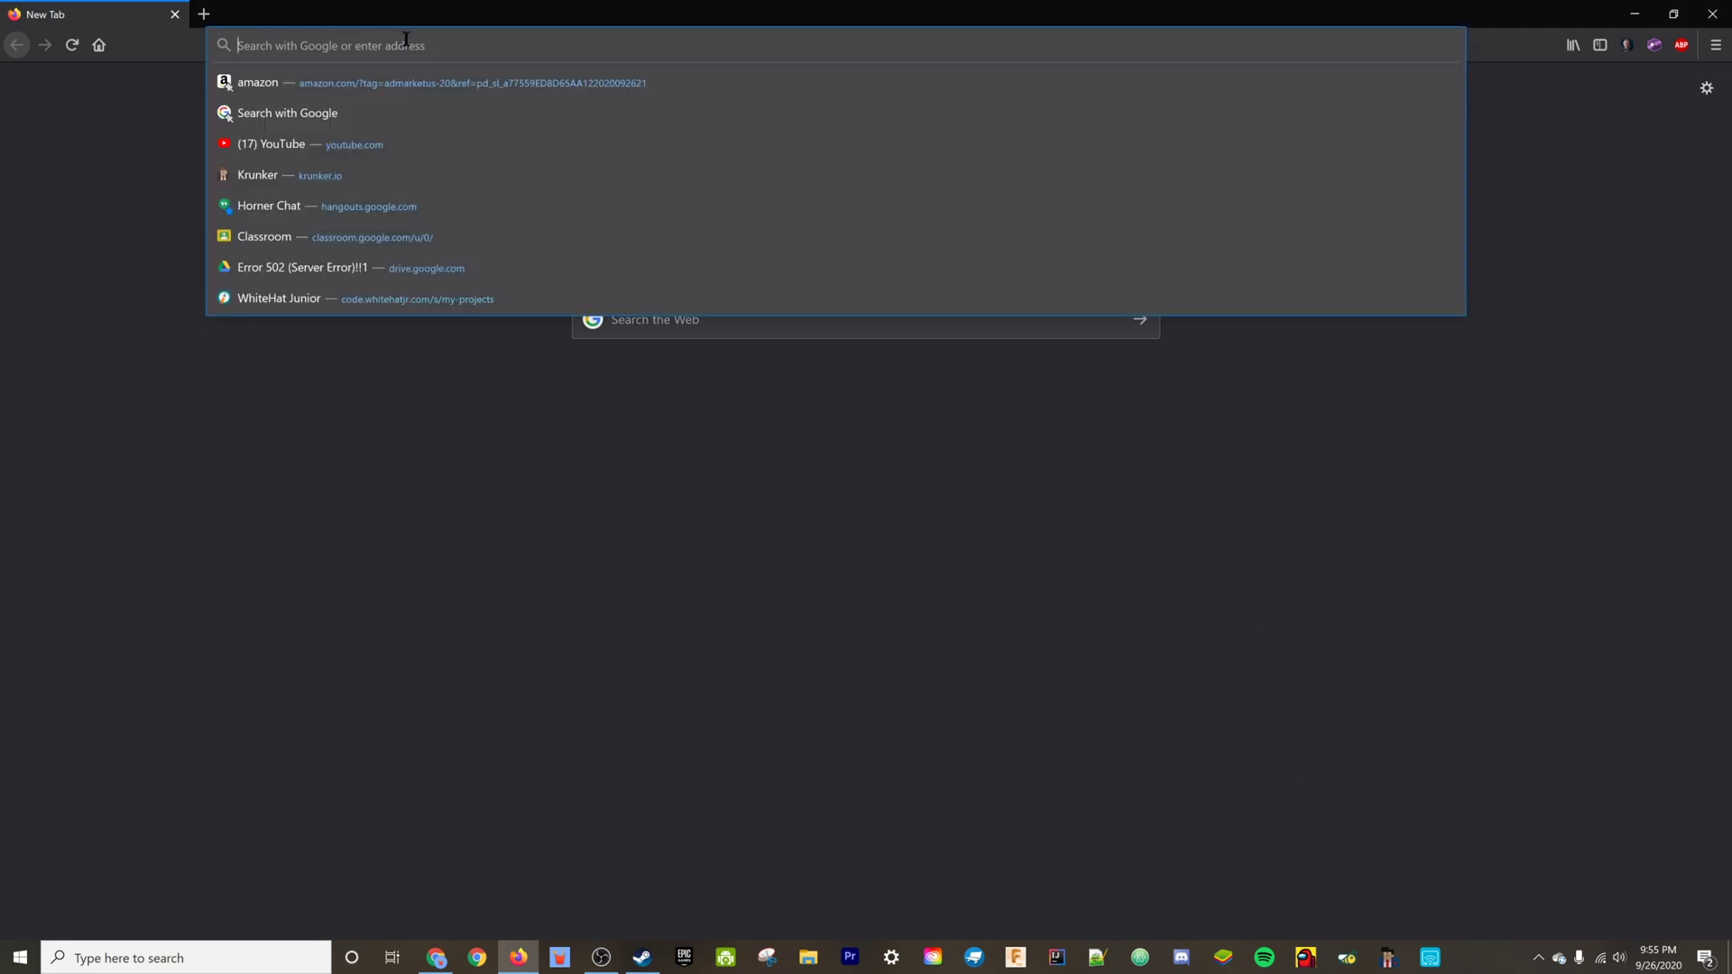
type("about:")
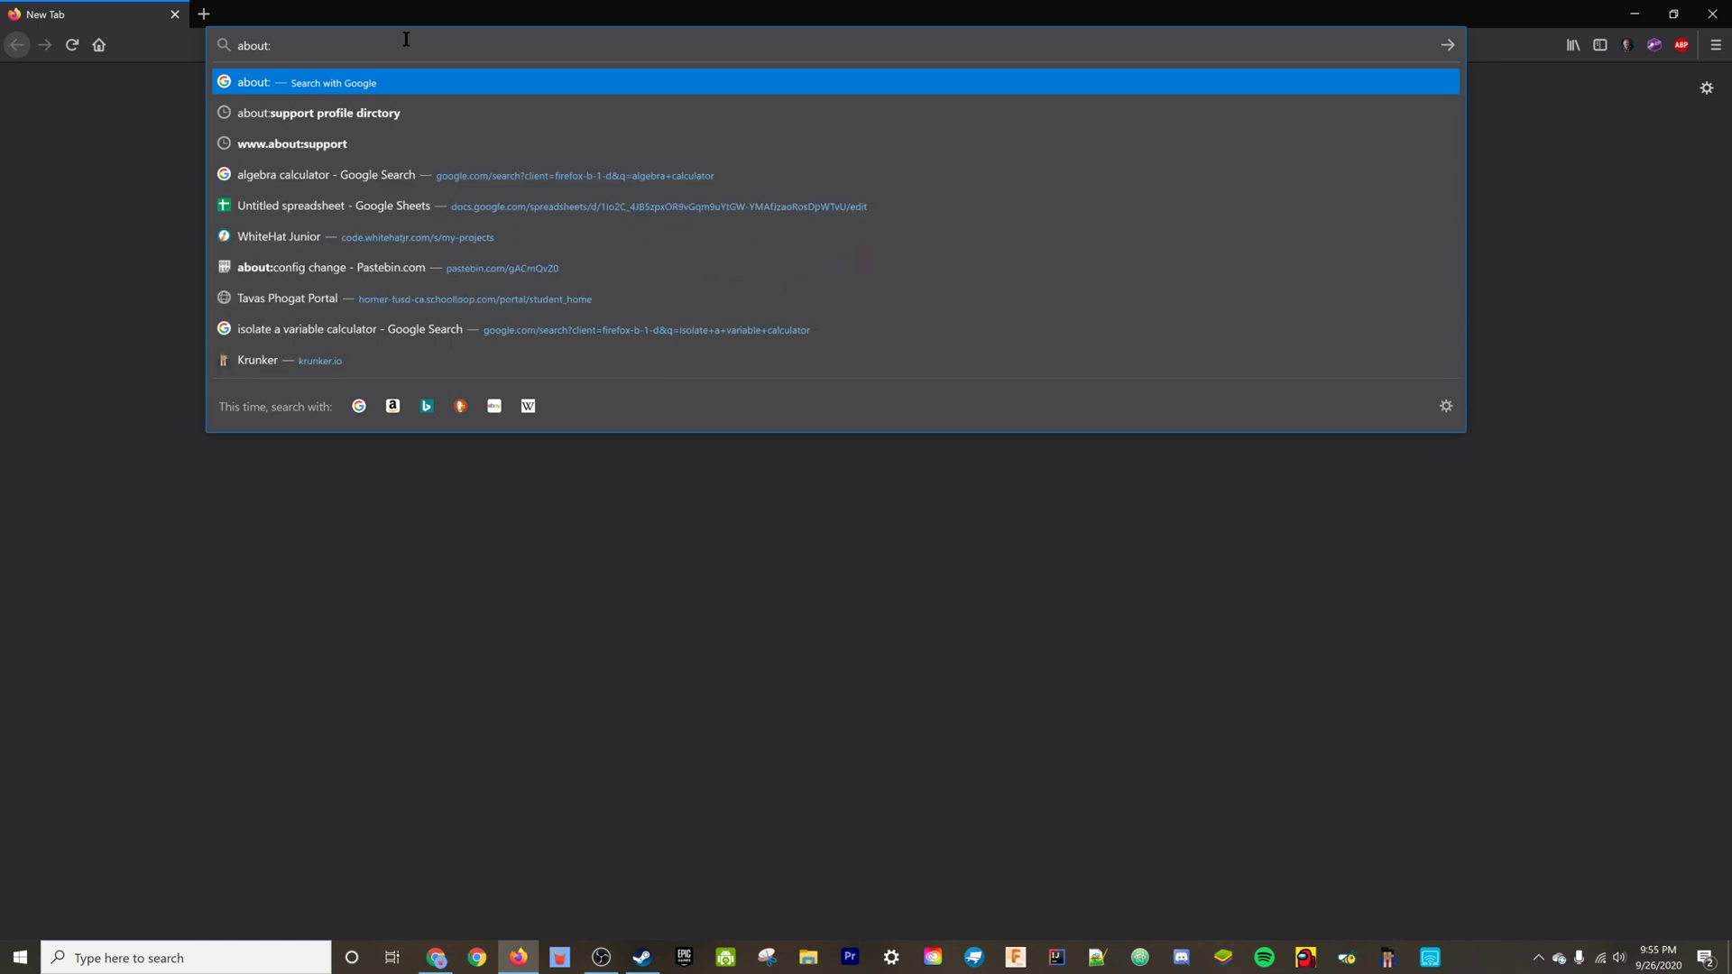
type("suppor")
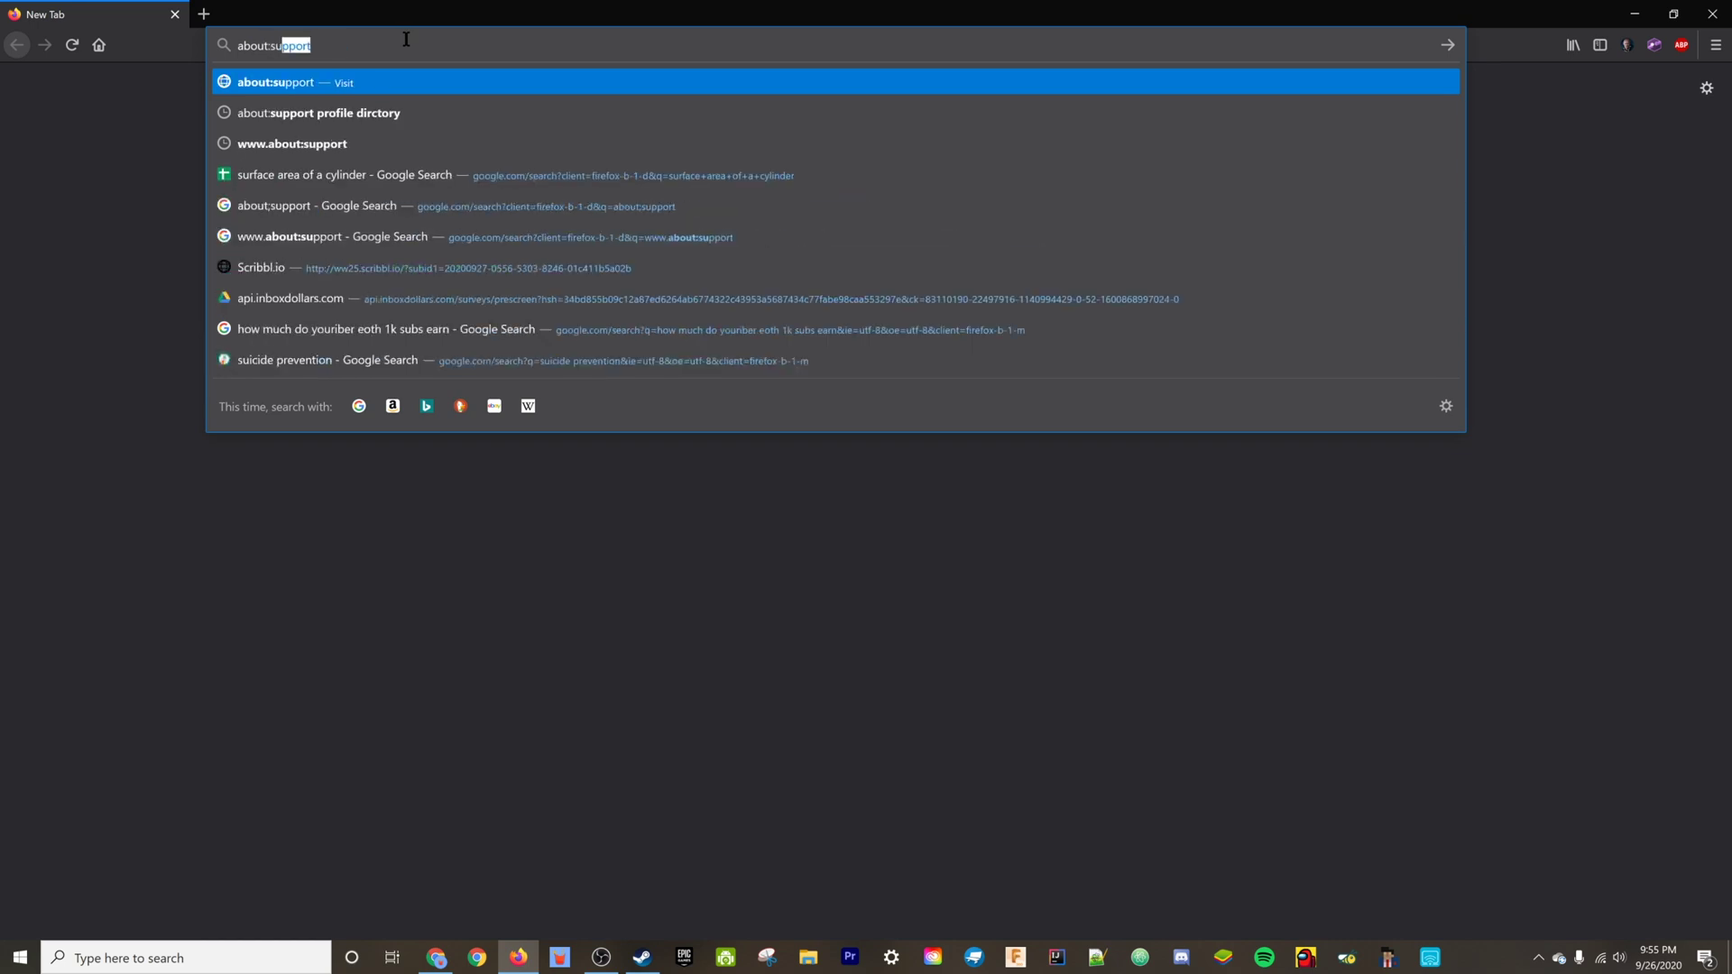
type("t")
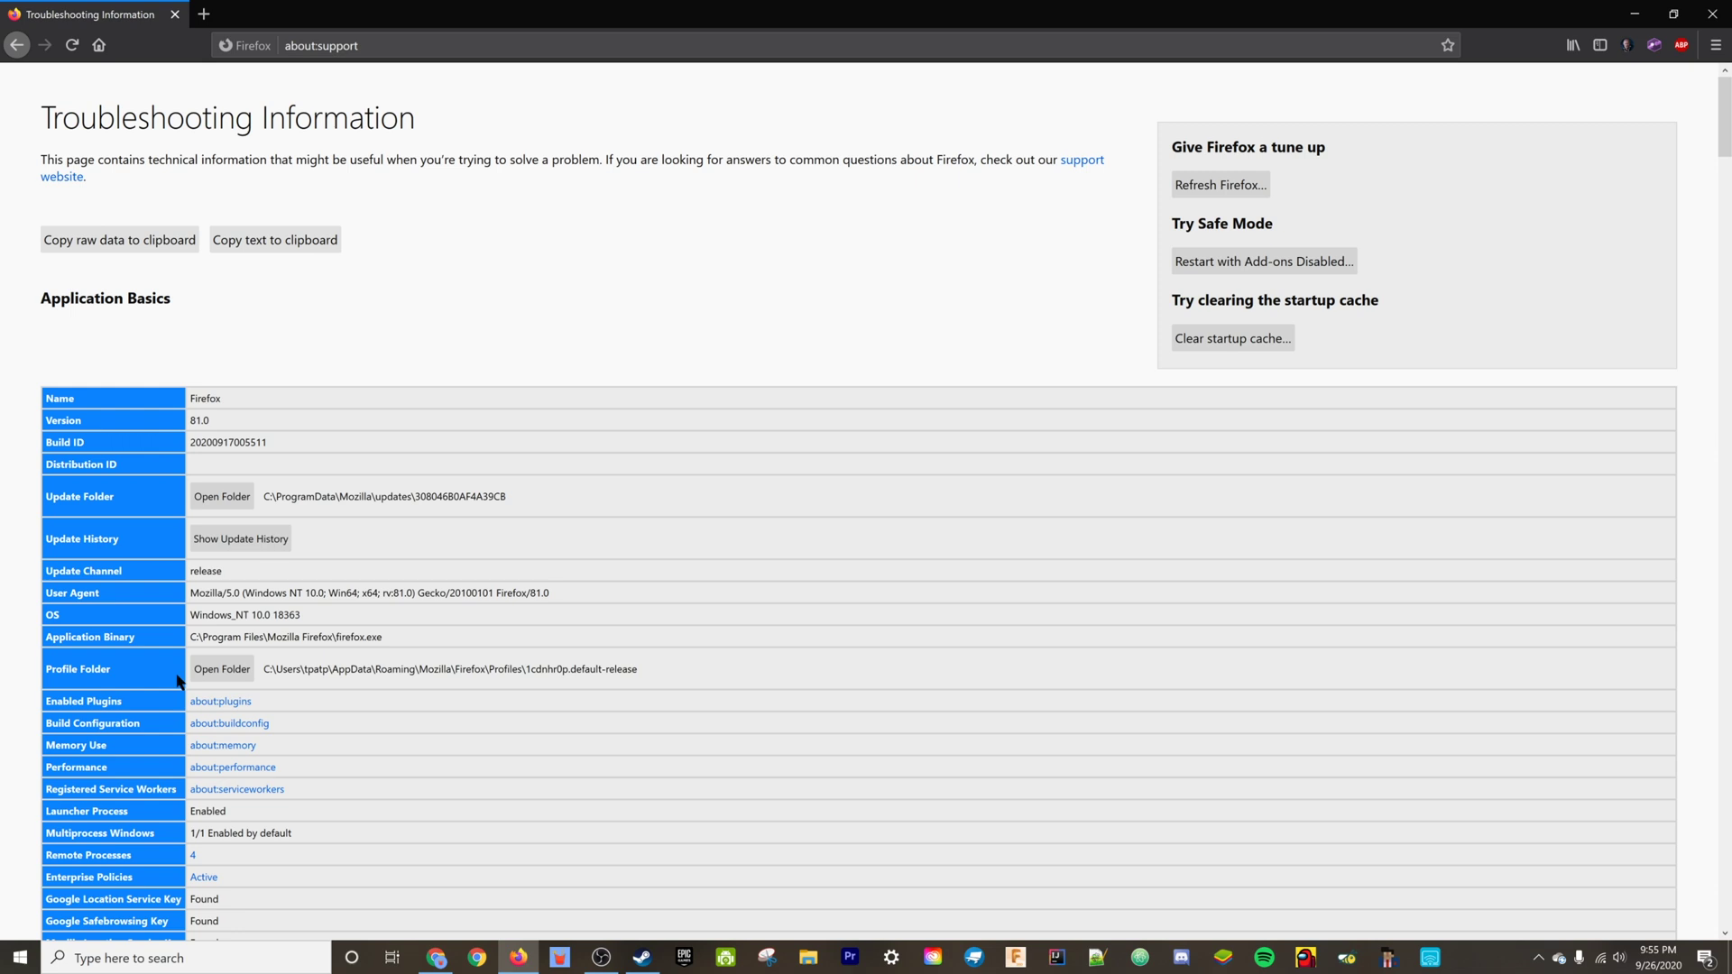
scroll(150, 647, "down", 2)
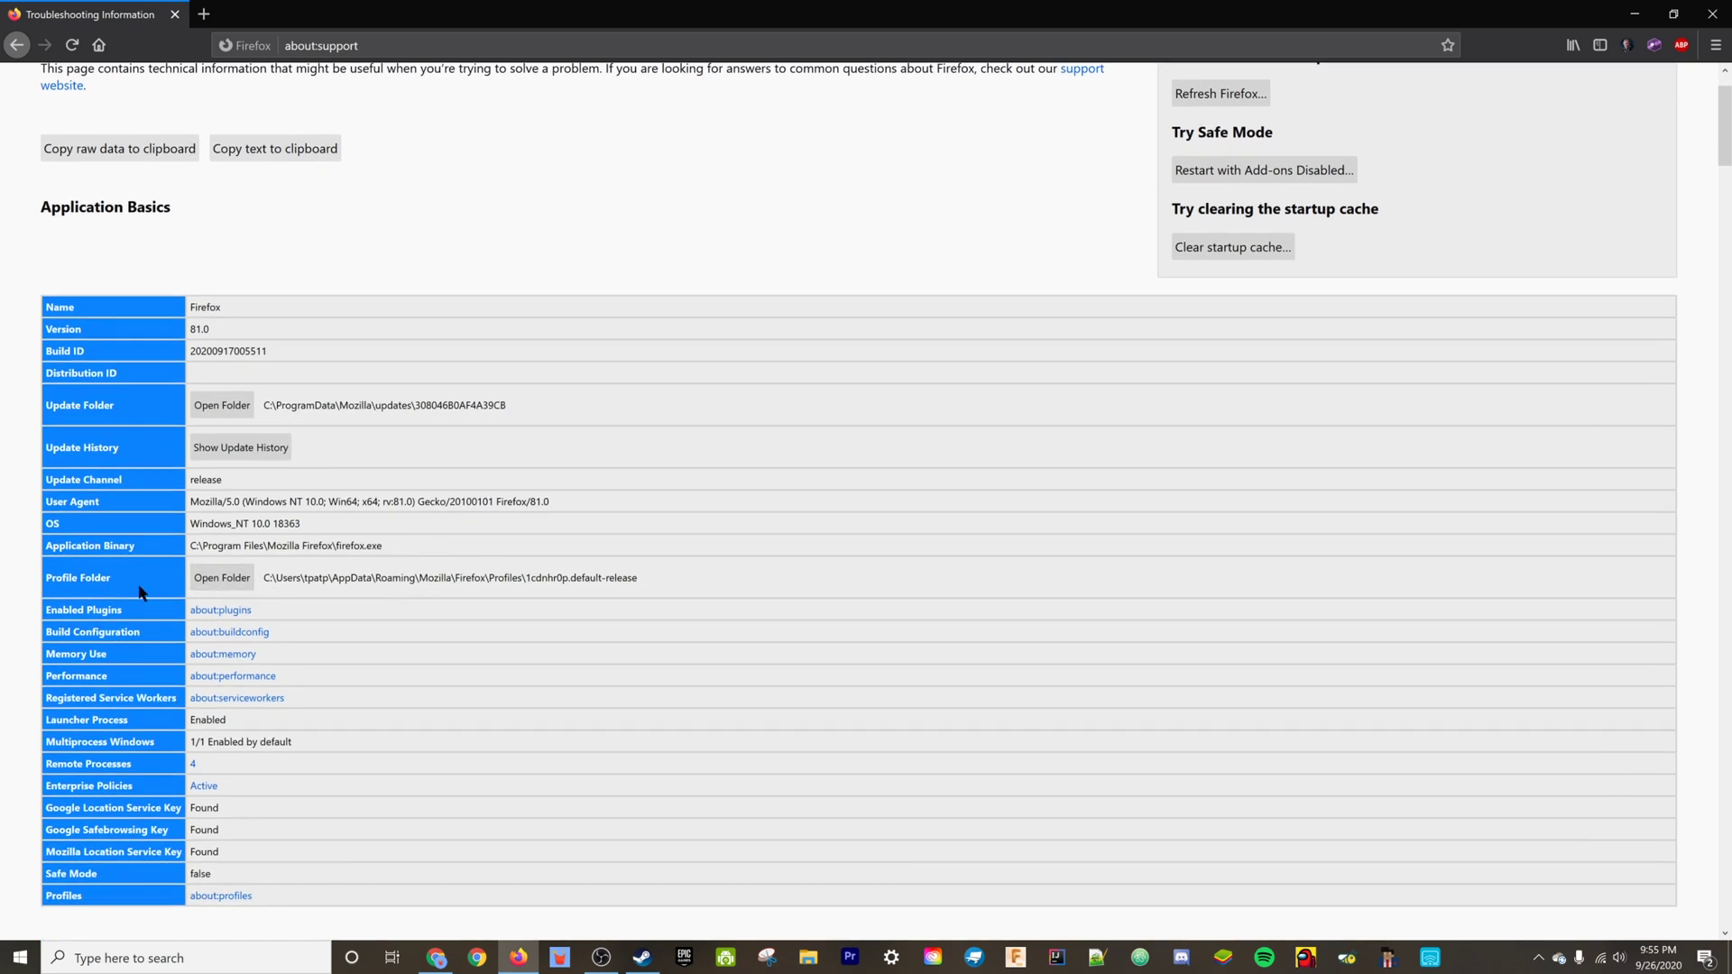
Step: Open the 1cdnhr0p.default-release profile folder in File Explorer
left_click(214, 578)
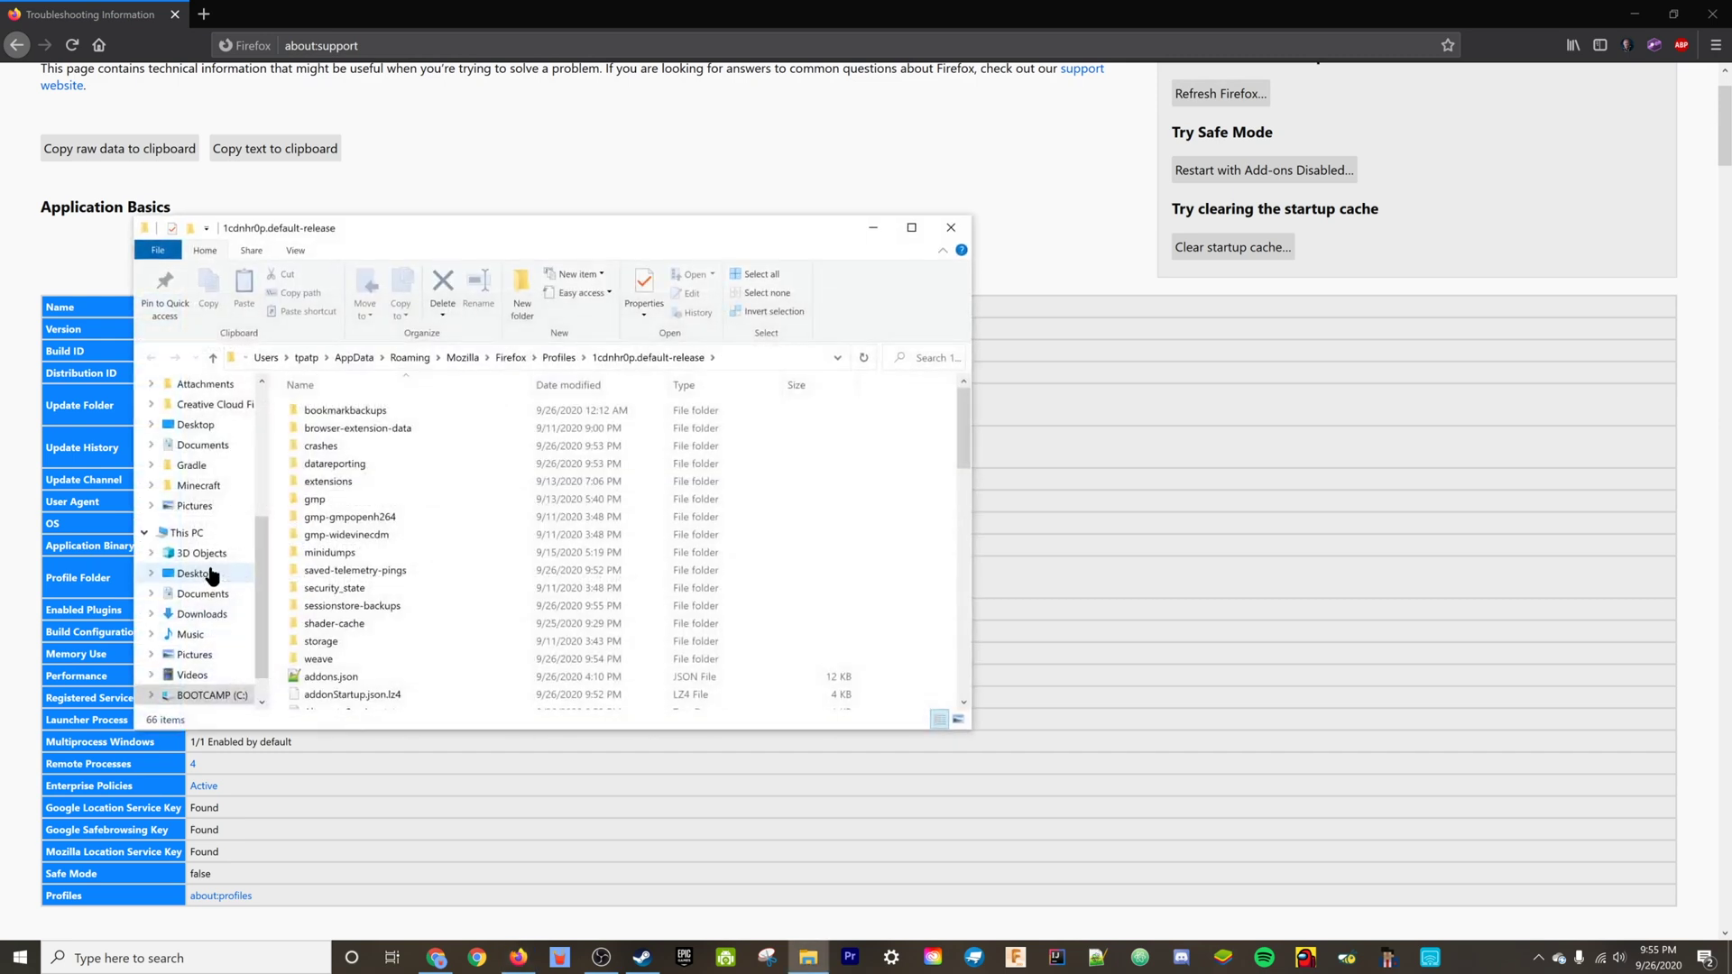
left_click(559, 358)
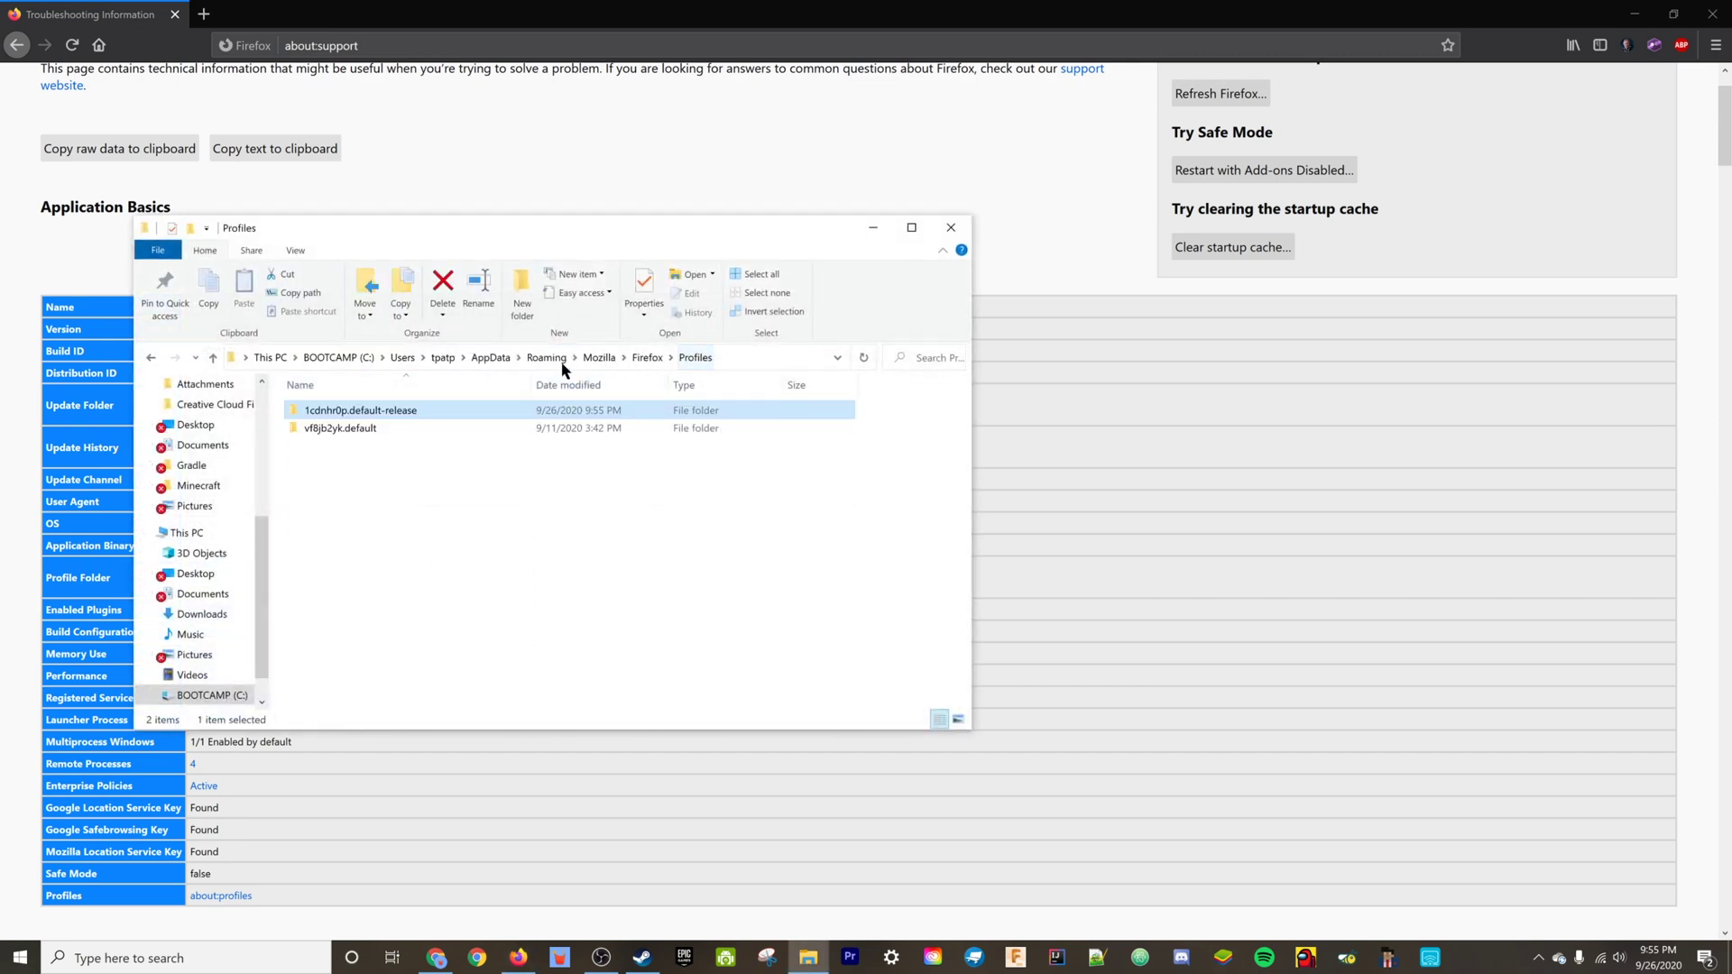
double_click(394, 416)
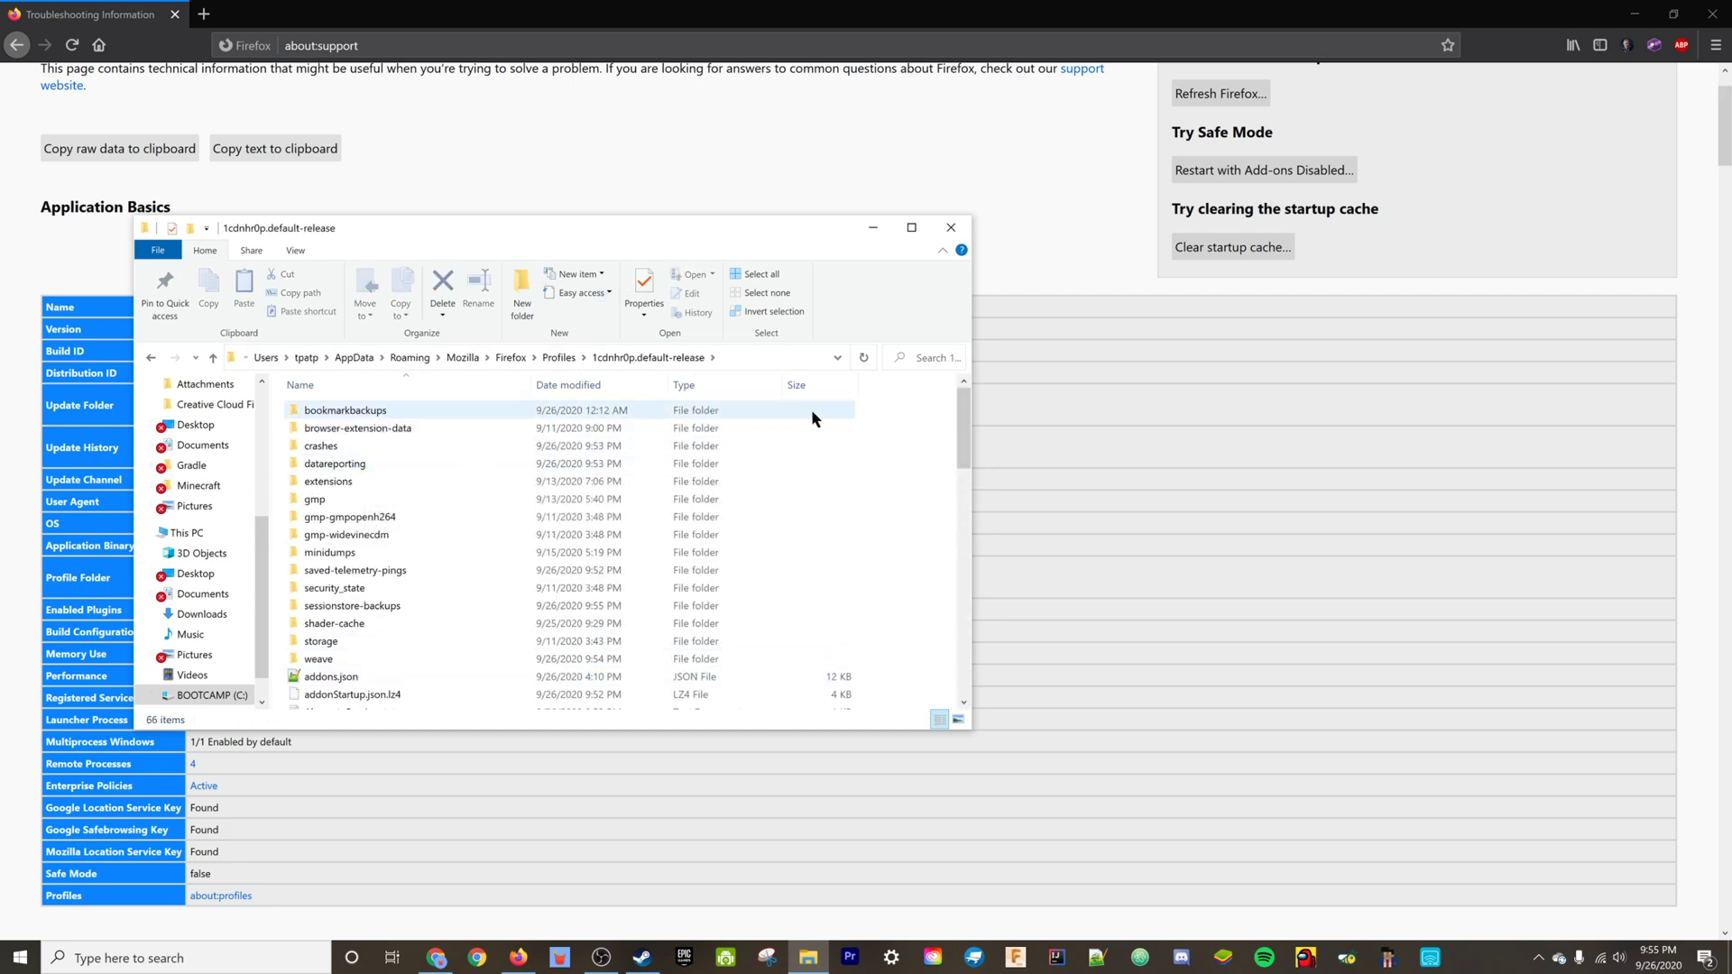
left_click_drag(862, 421, 922, 496)
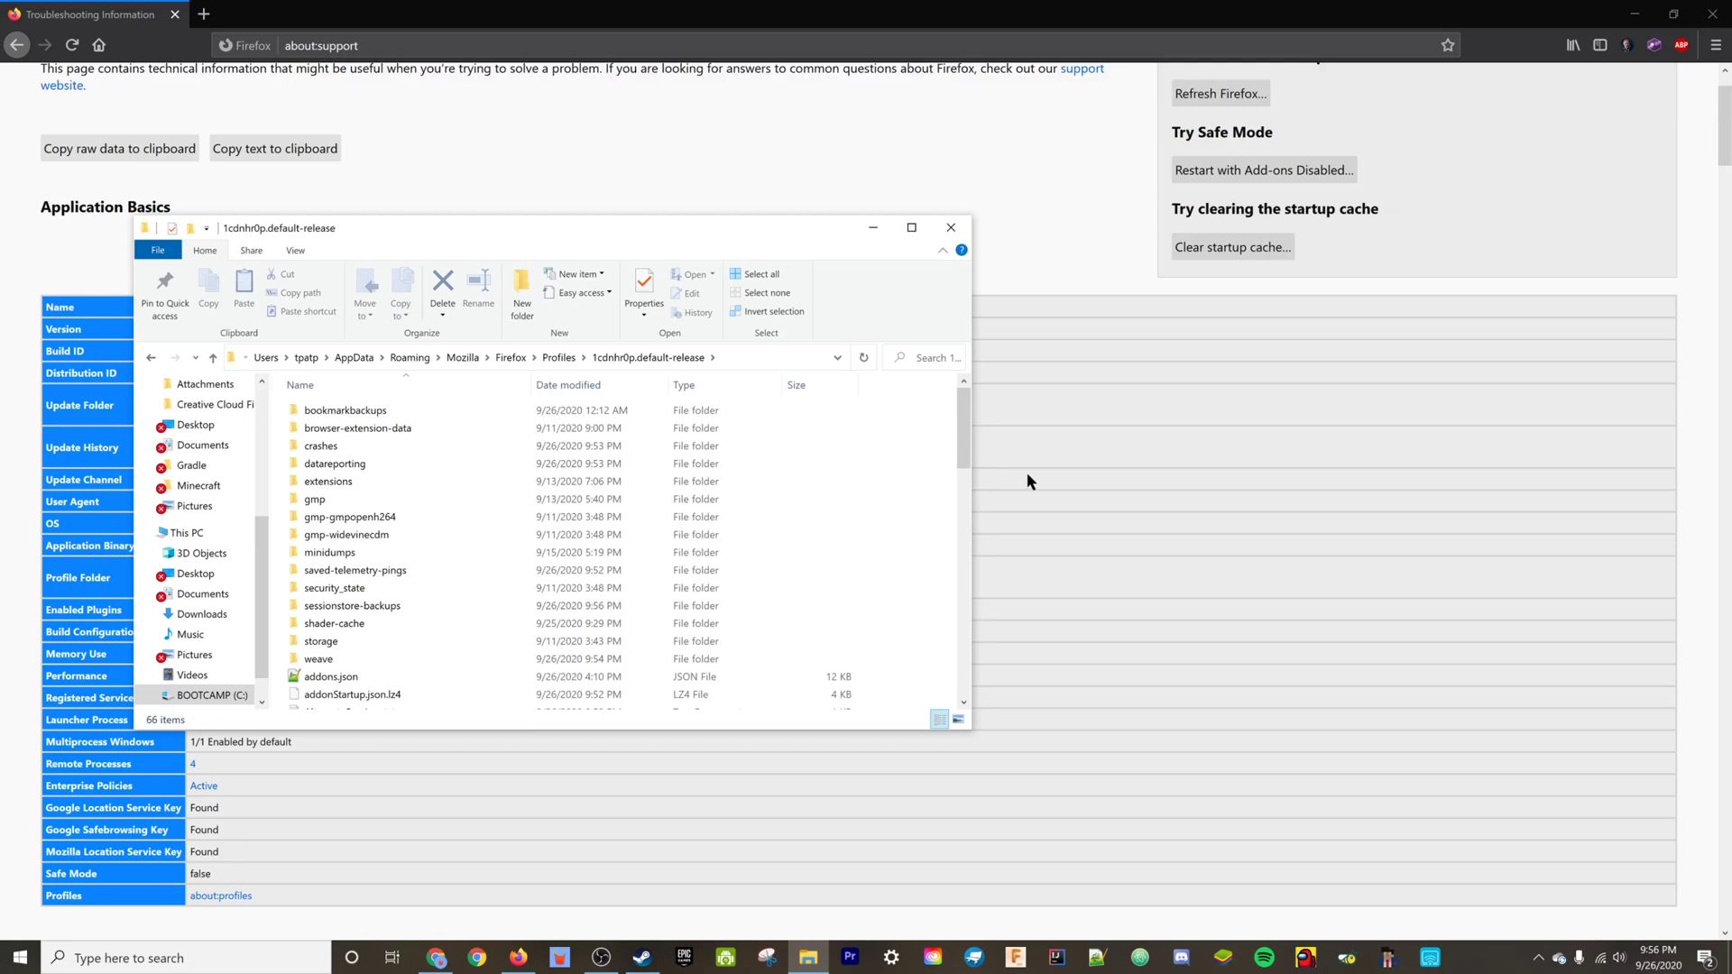
Step: Create a new folder named chrome inside the profile folder
right_click(904, 492)
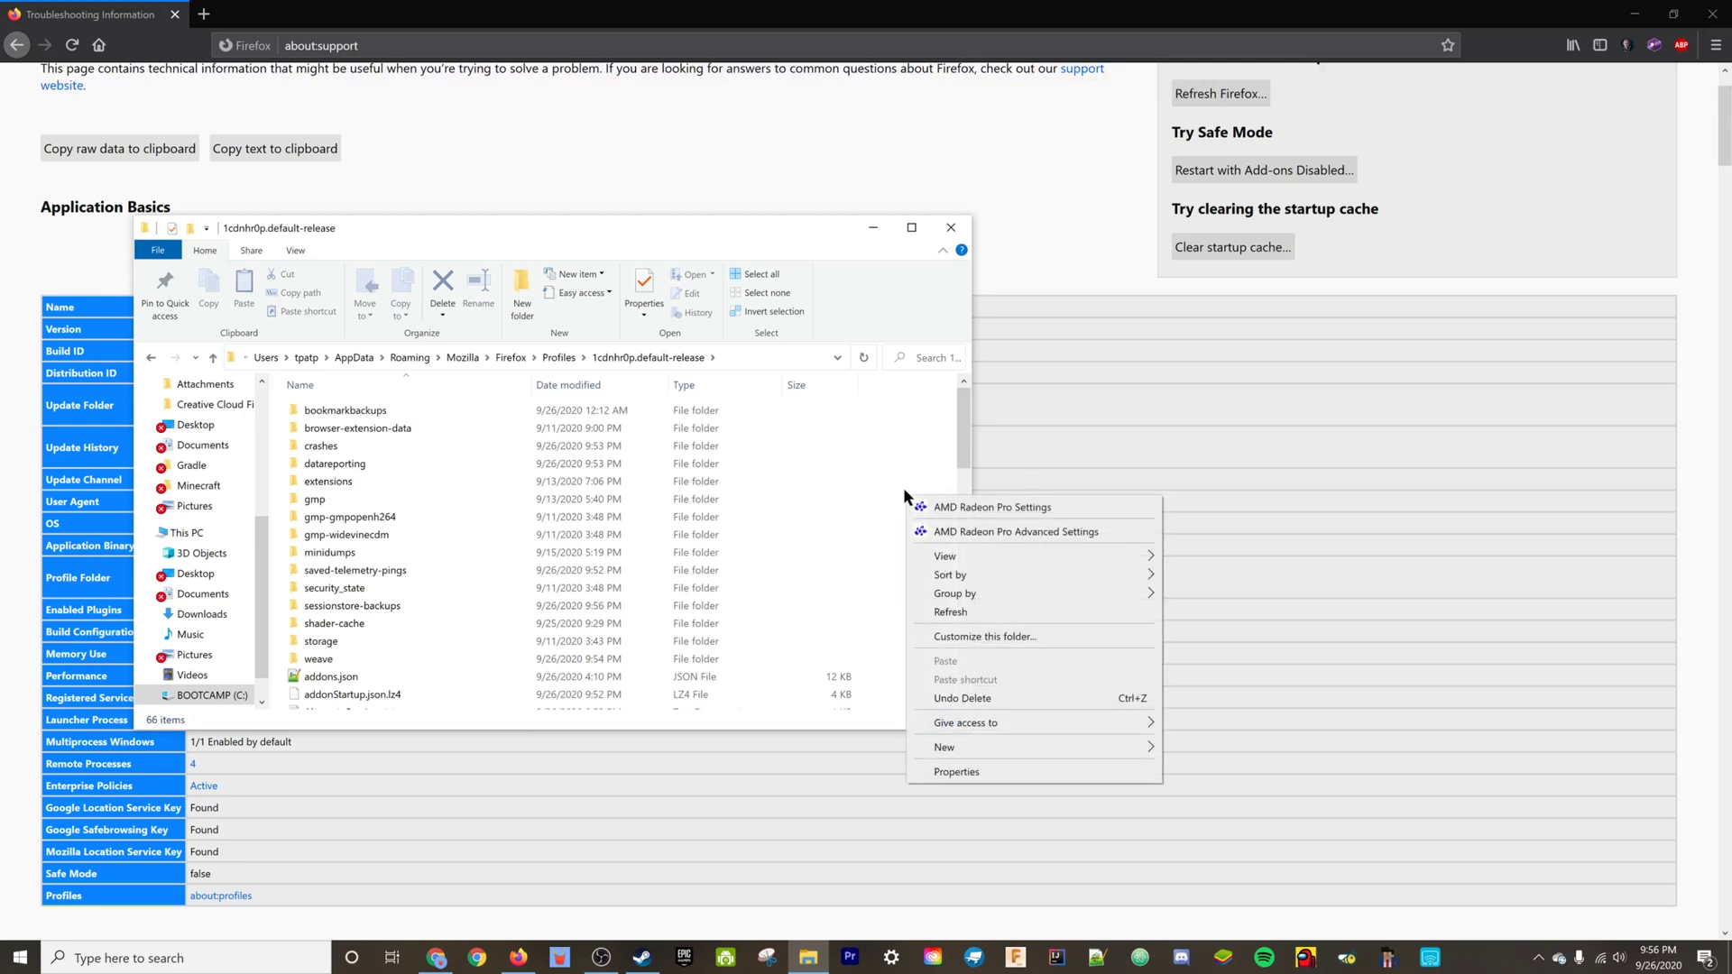
left_click(922, 740)
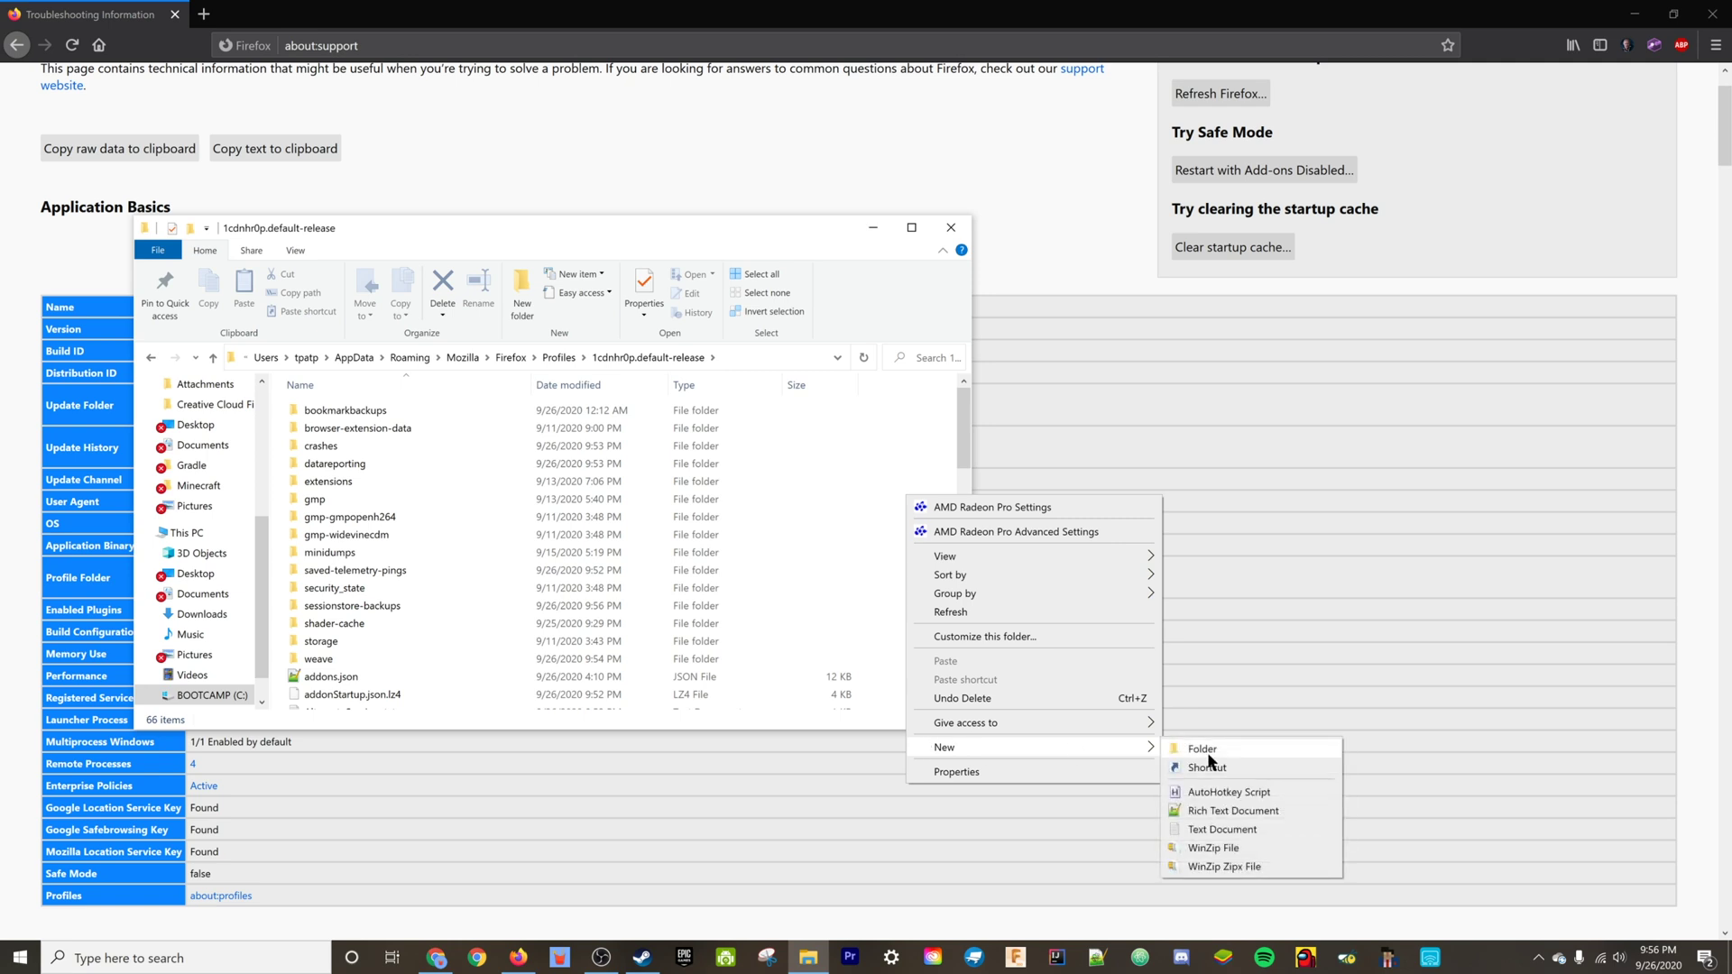
left_click(1207, 750)
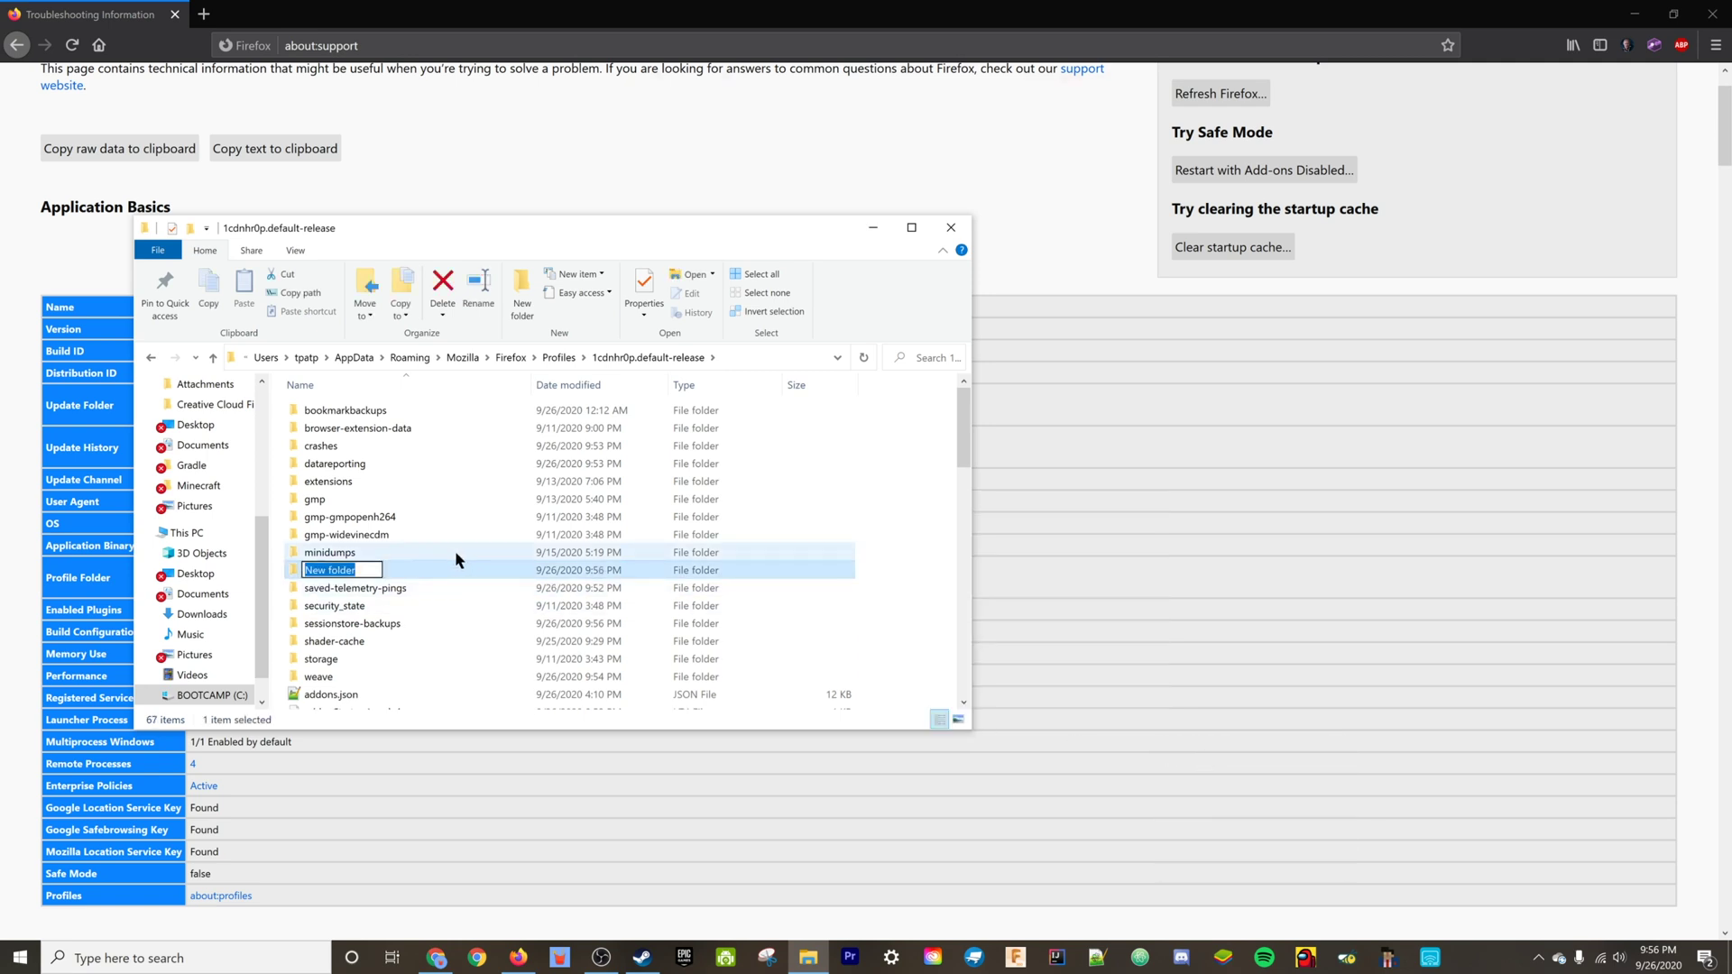
type("chrome")
left_click(889, 574)
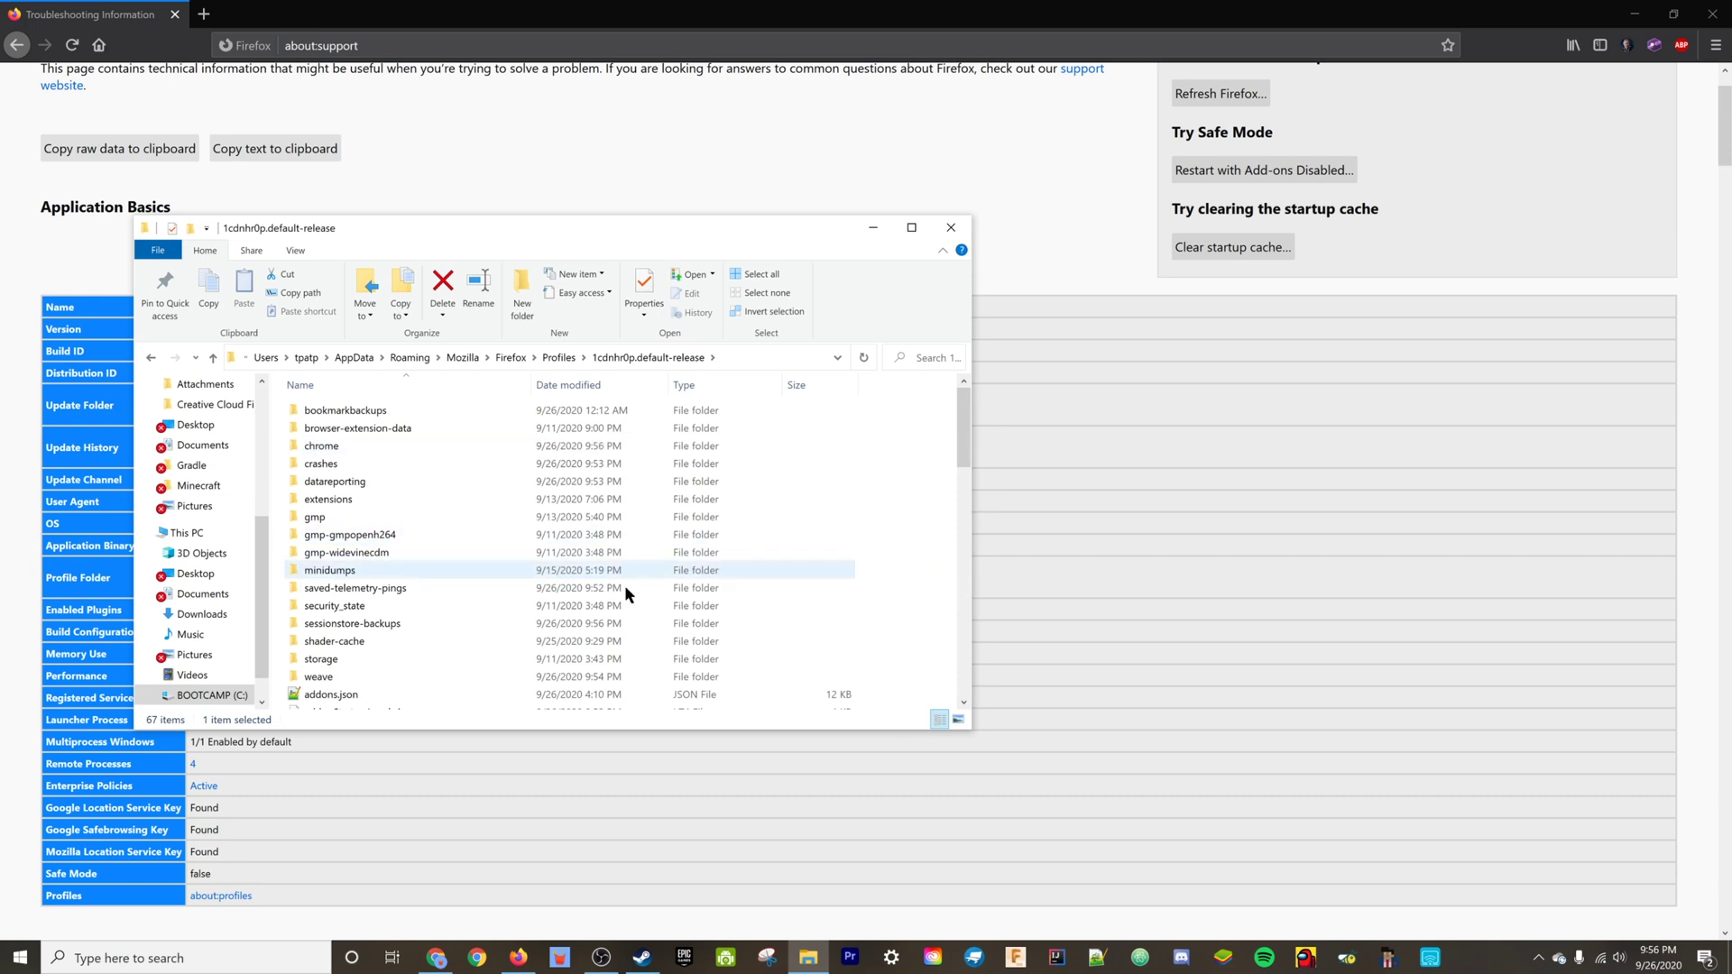
Step: Open the chrome folder and create an img folder inside it
double_click(326, 448)
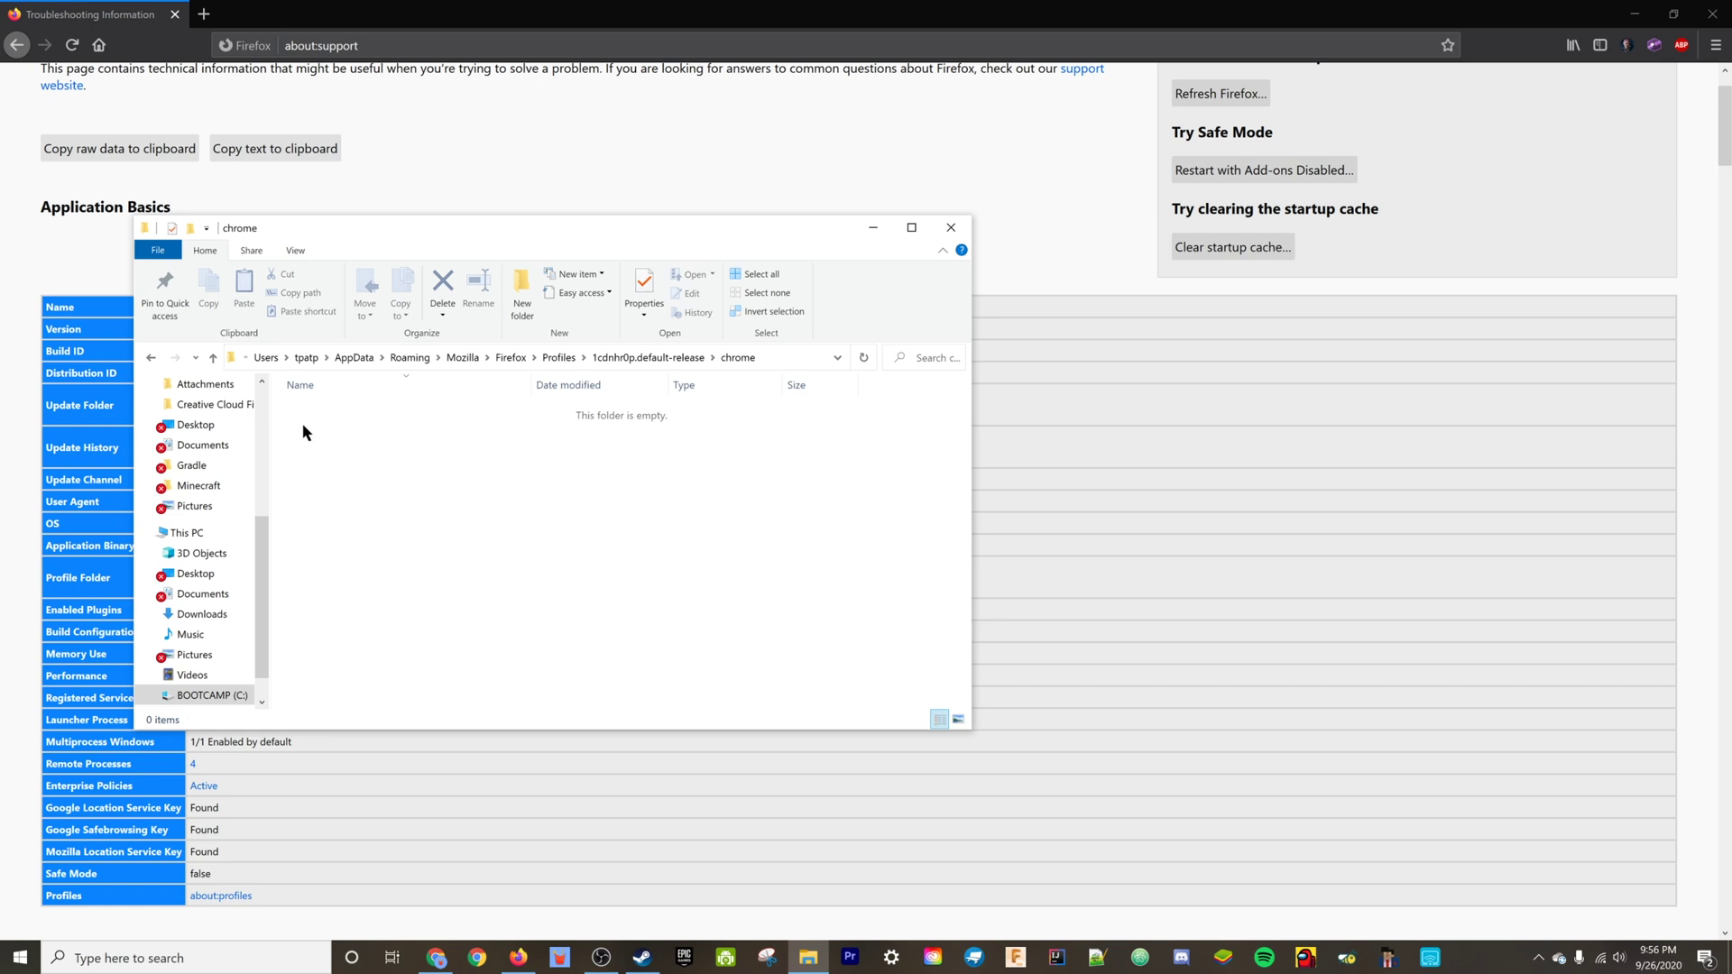
right_click(303, 426)
mouse_move(460, 684)
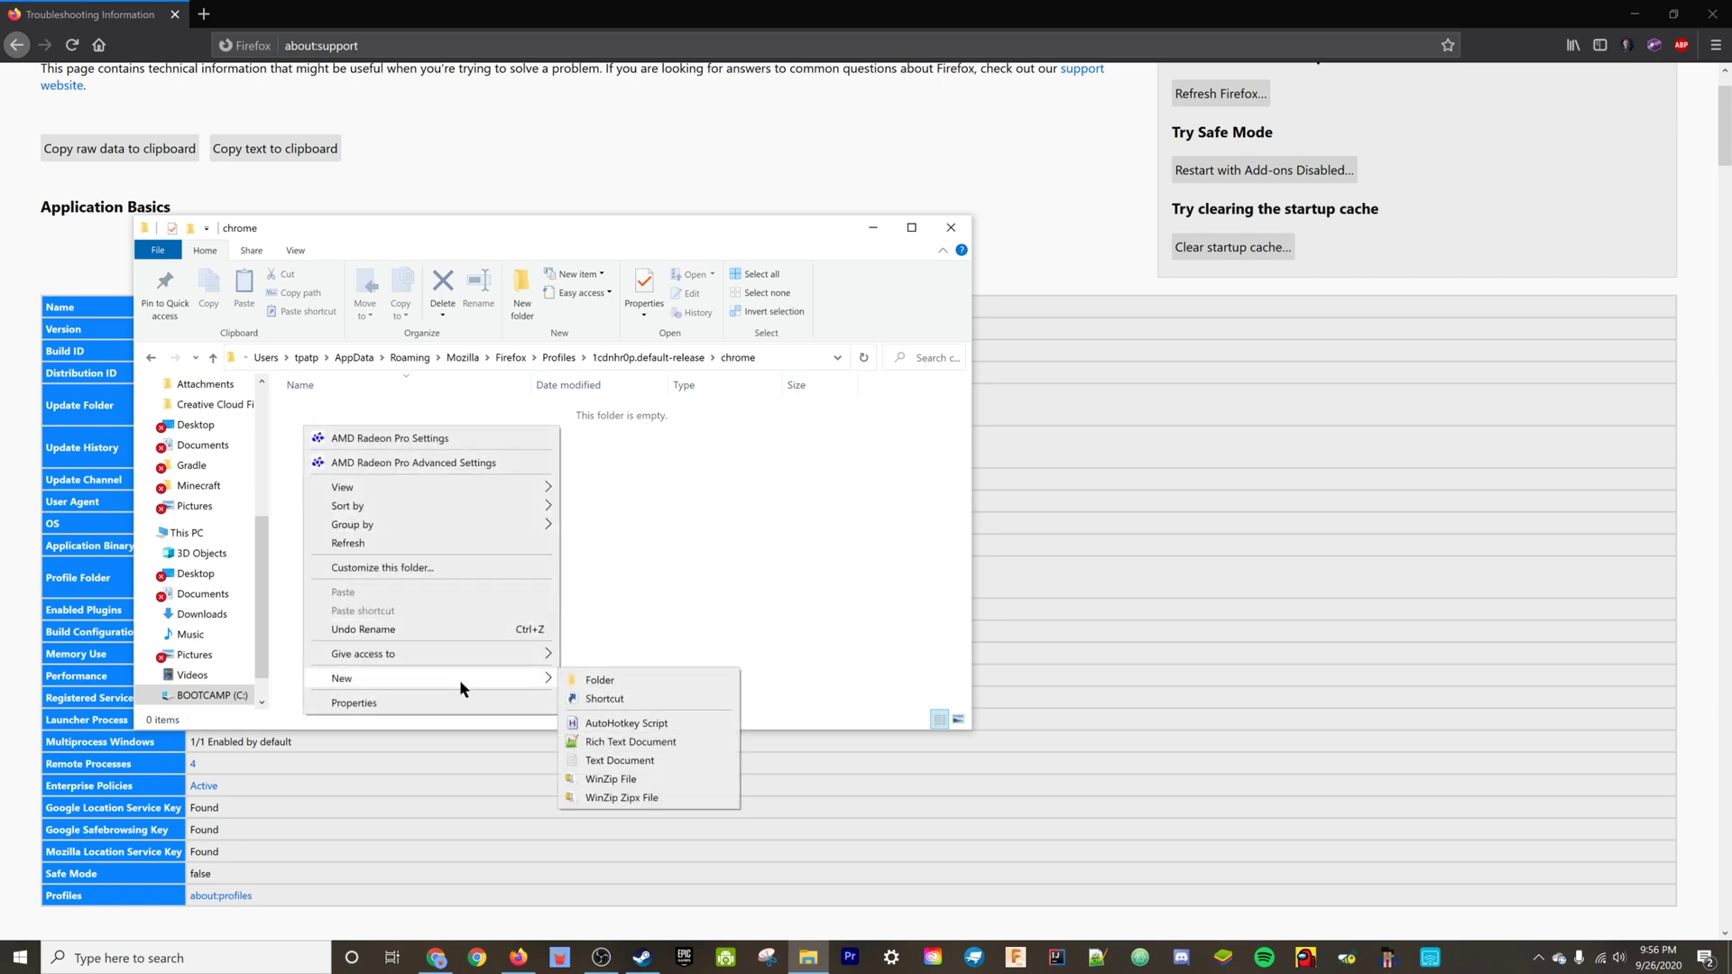
left_click(595, 681)
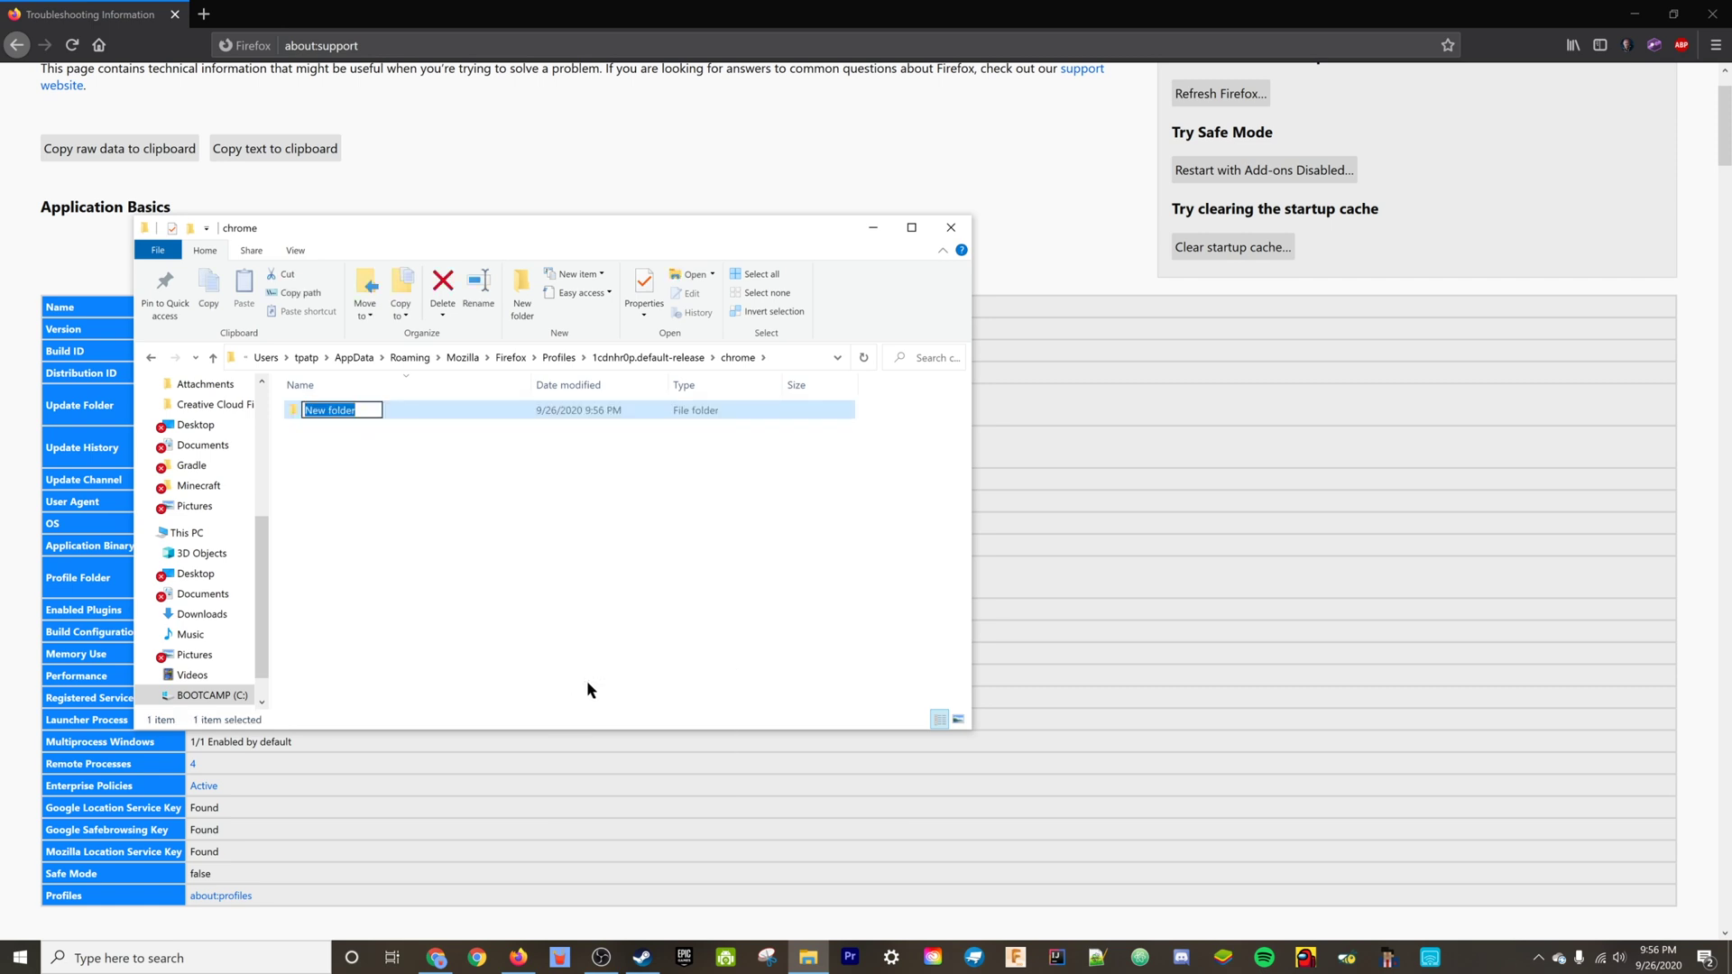
type("img")
left_click(557, 659)
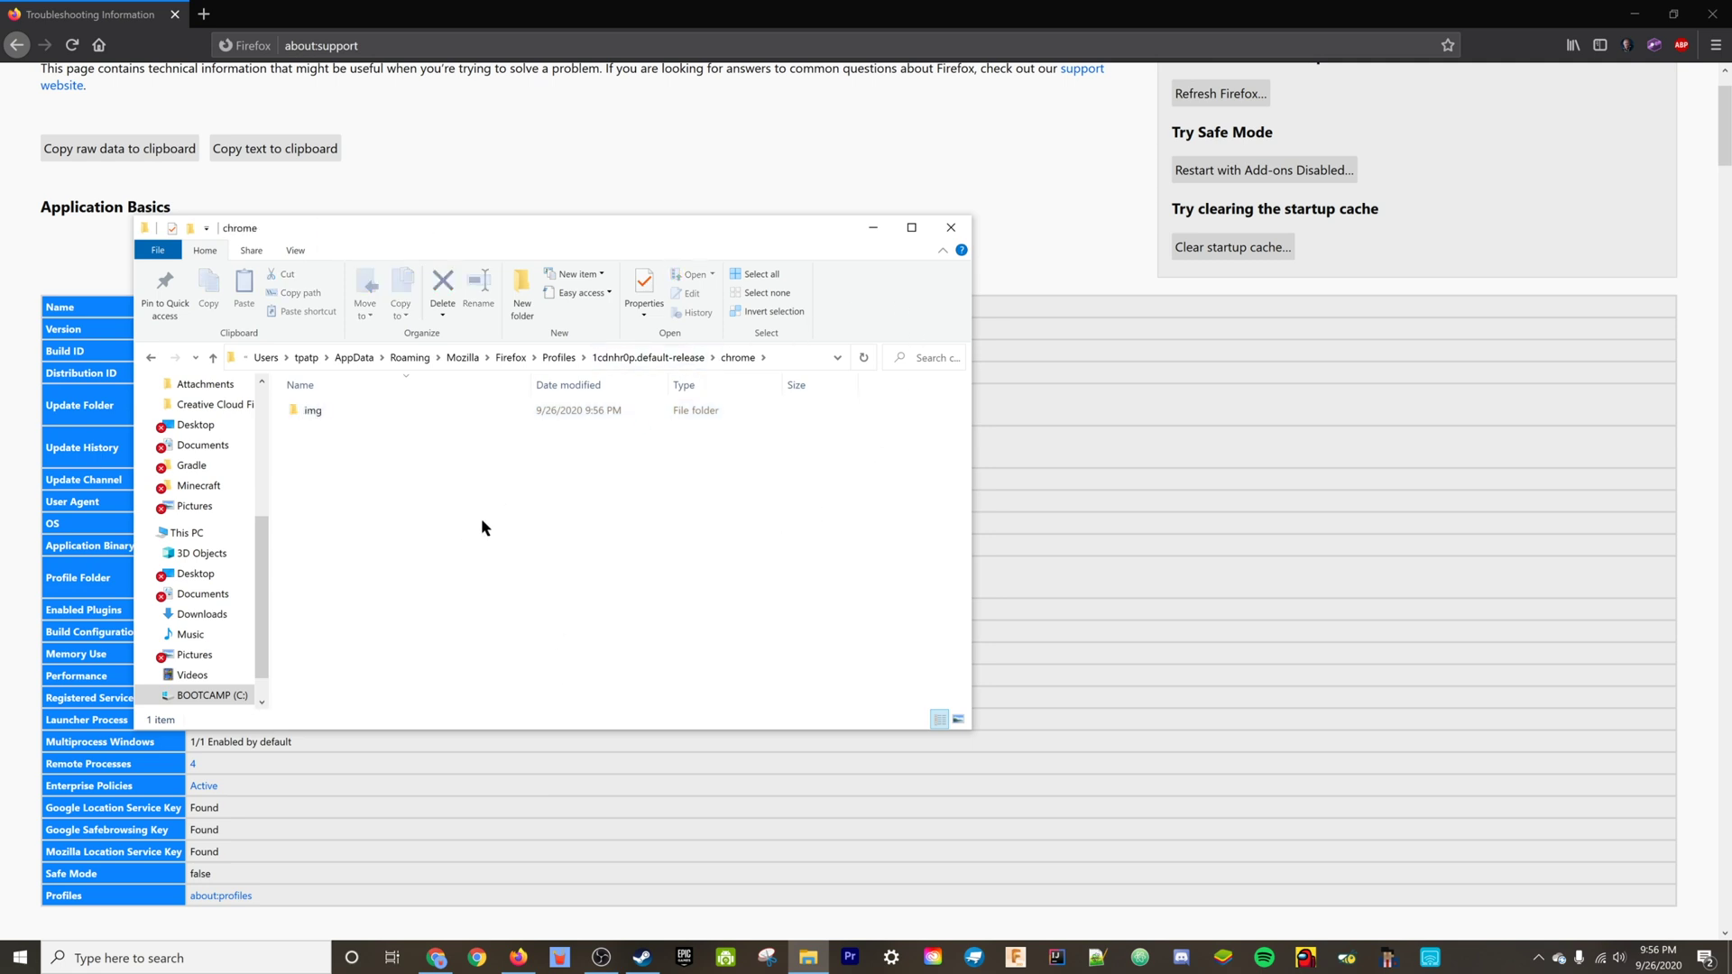
Step: Add a new text document renamed userContent.css, accepting the extension change
right_click(367, 473)
mouse_move(502, 725)
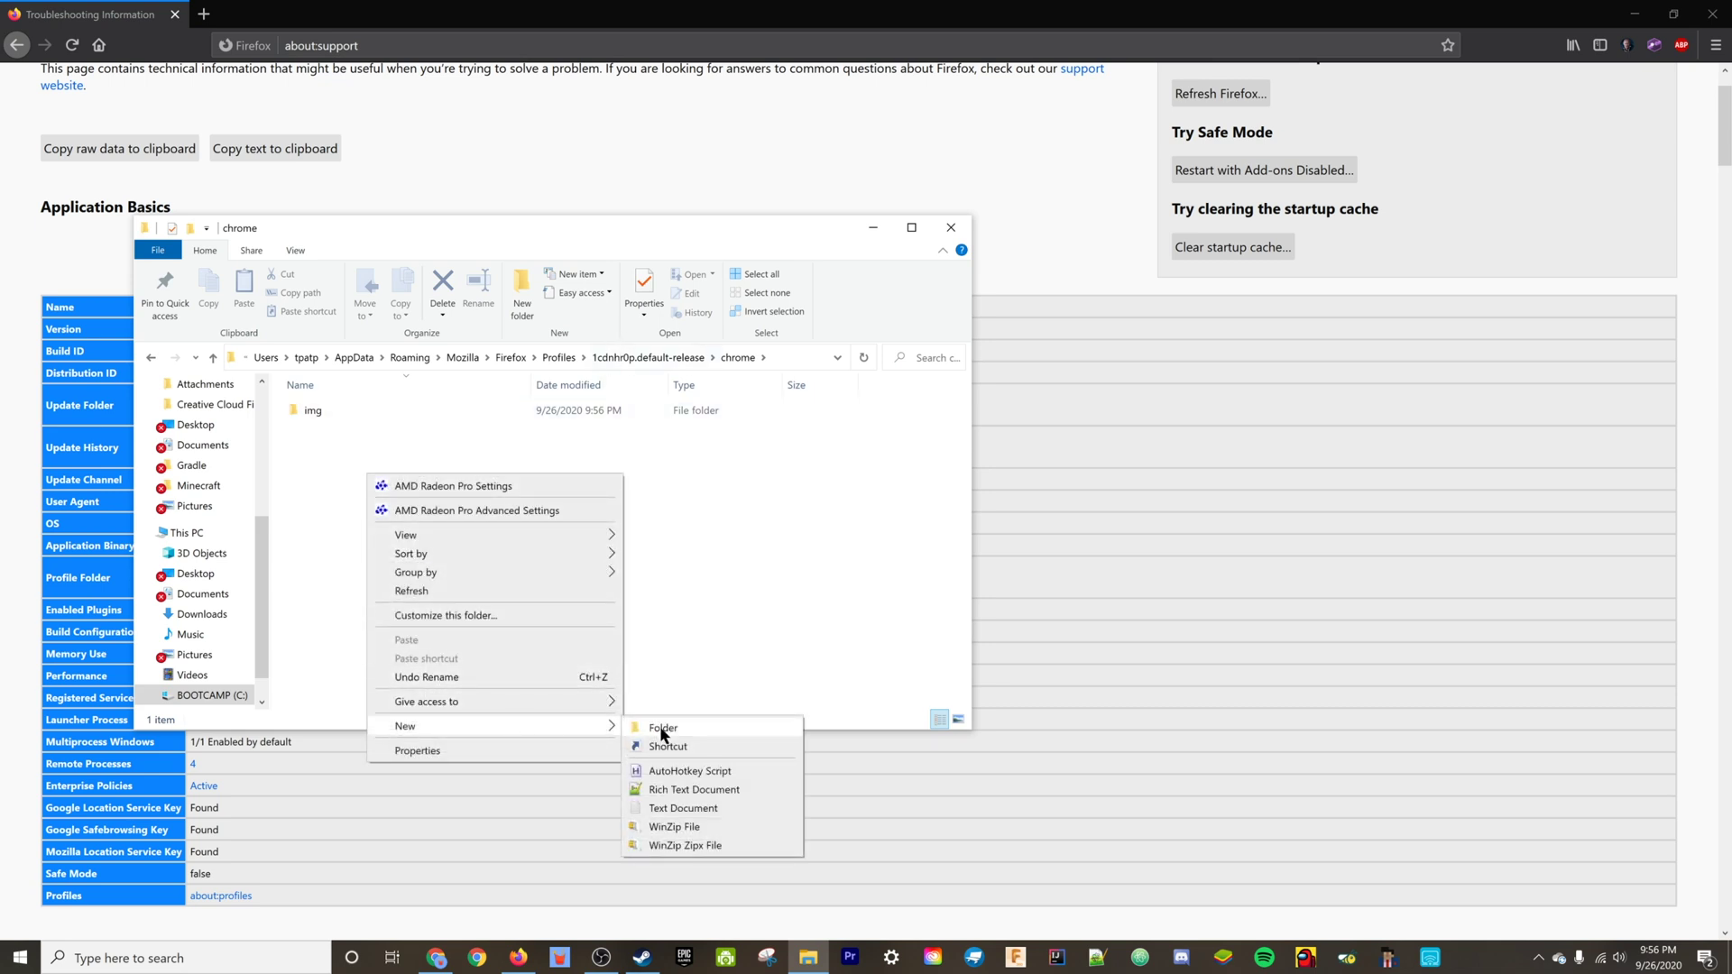
left_click(702, 809)
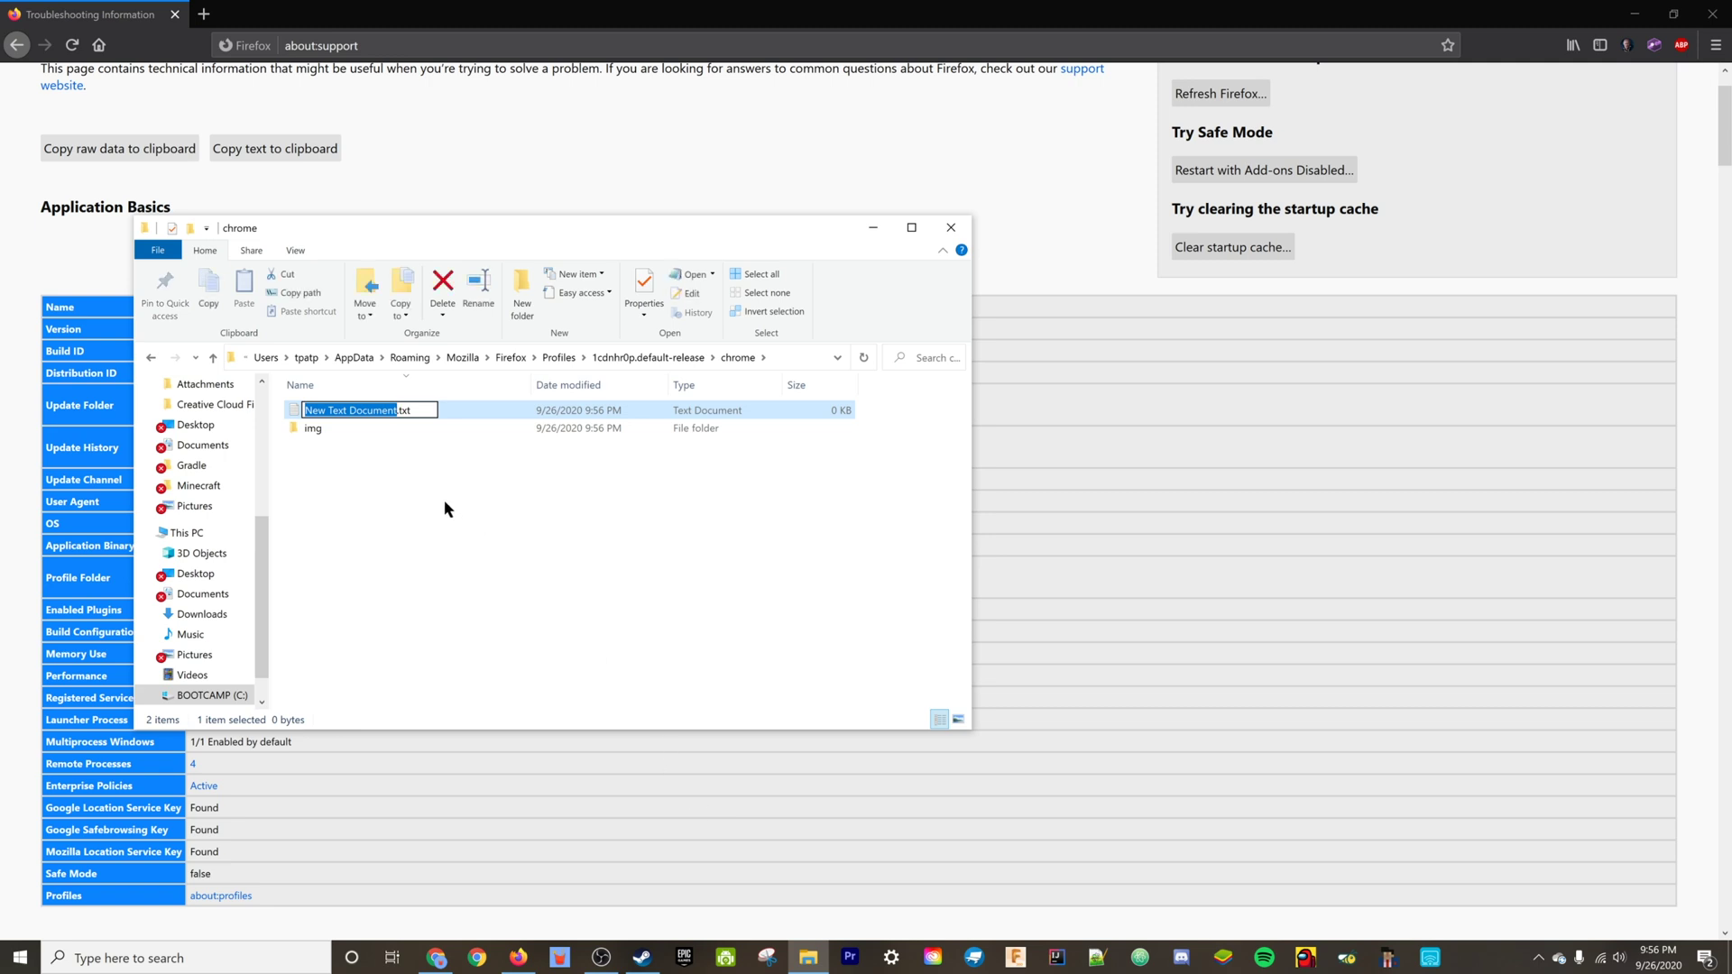
key("ctrl+a")
type("use")
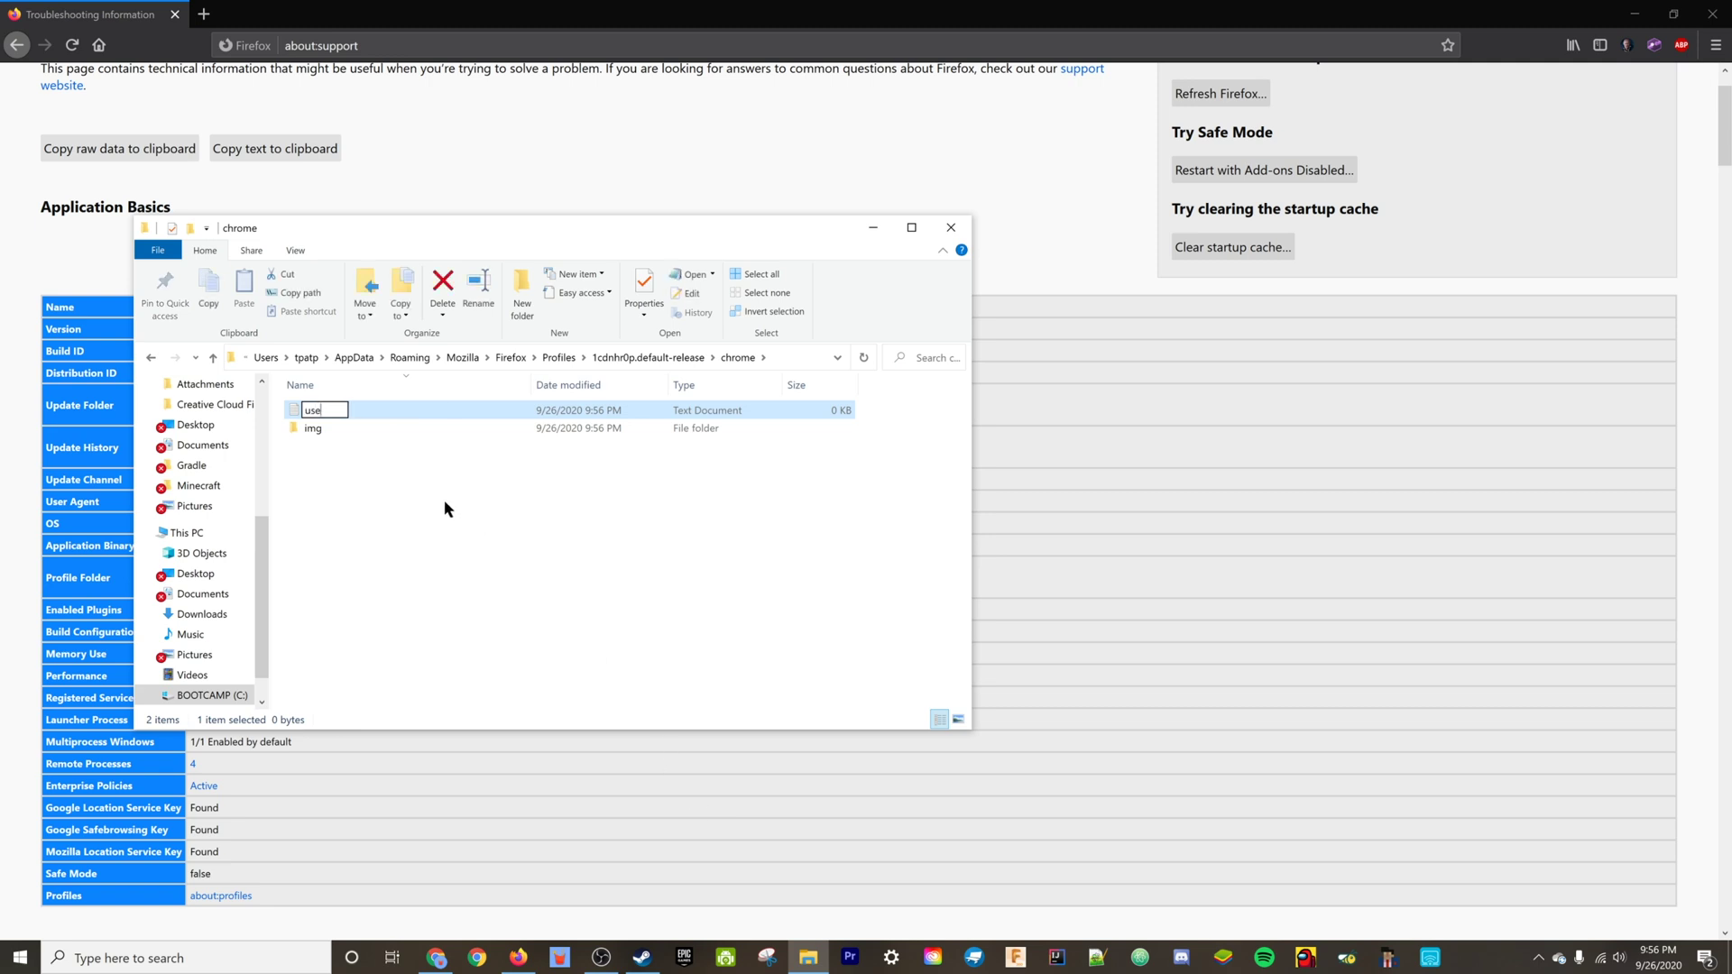
type("rContent.css")
key("Return")
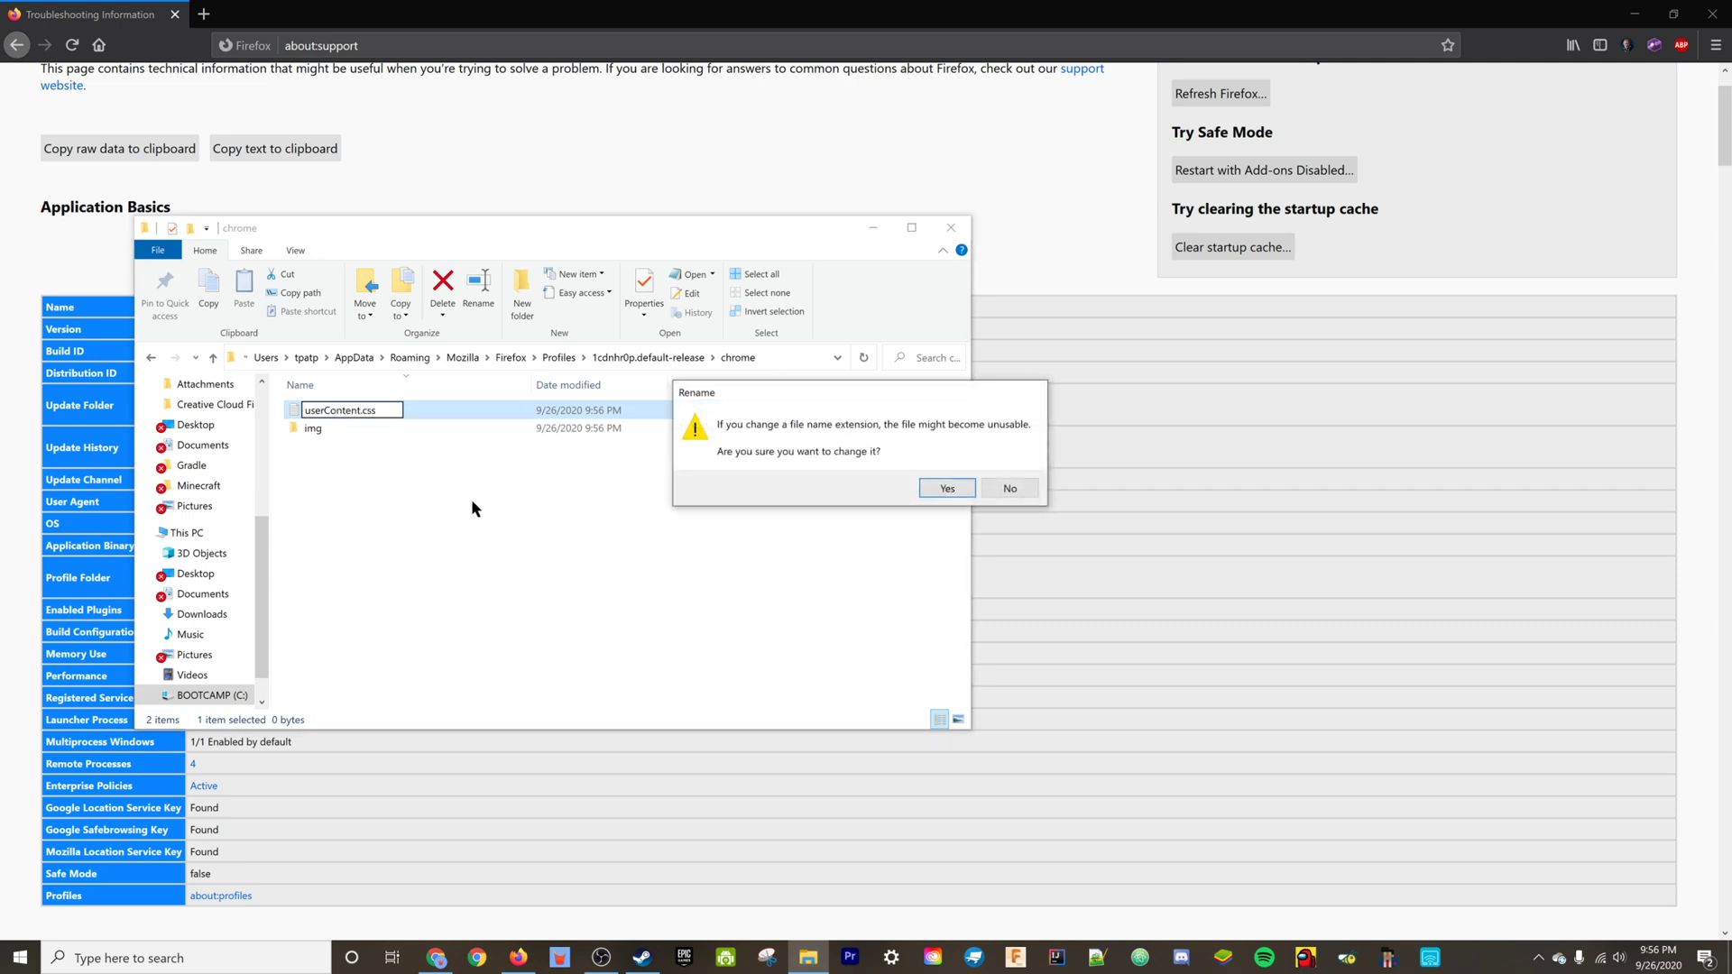
left_click(944, 487)
left_click(465, 557)
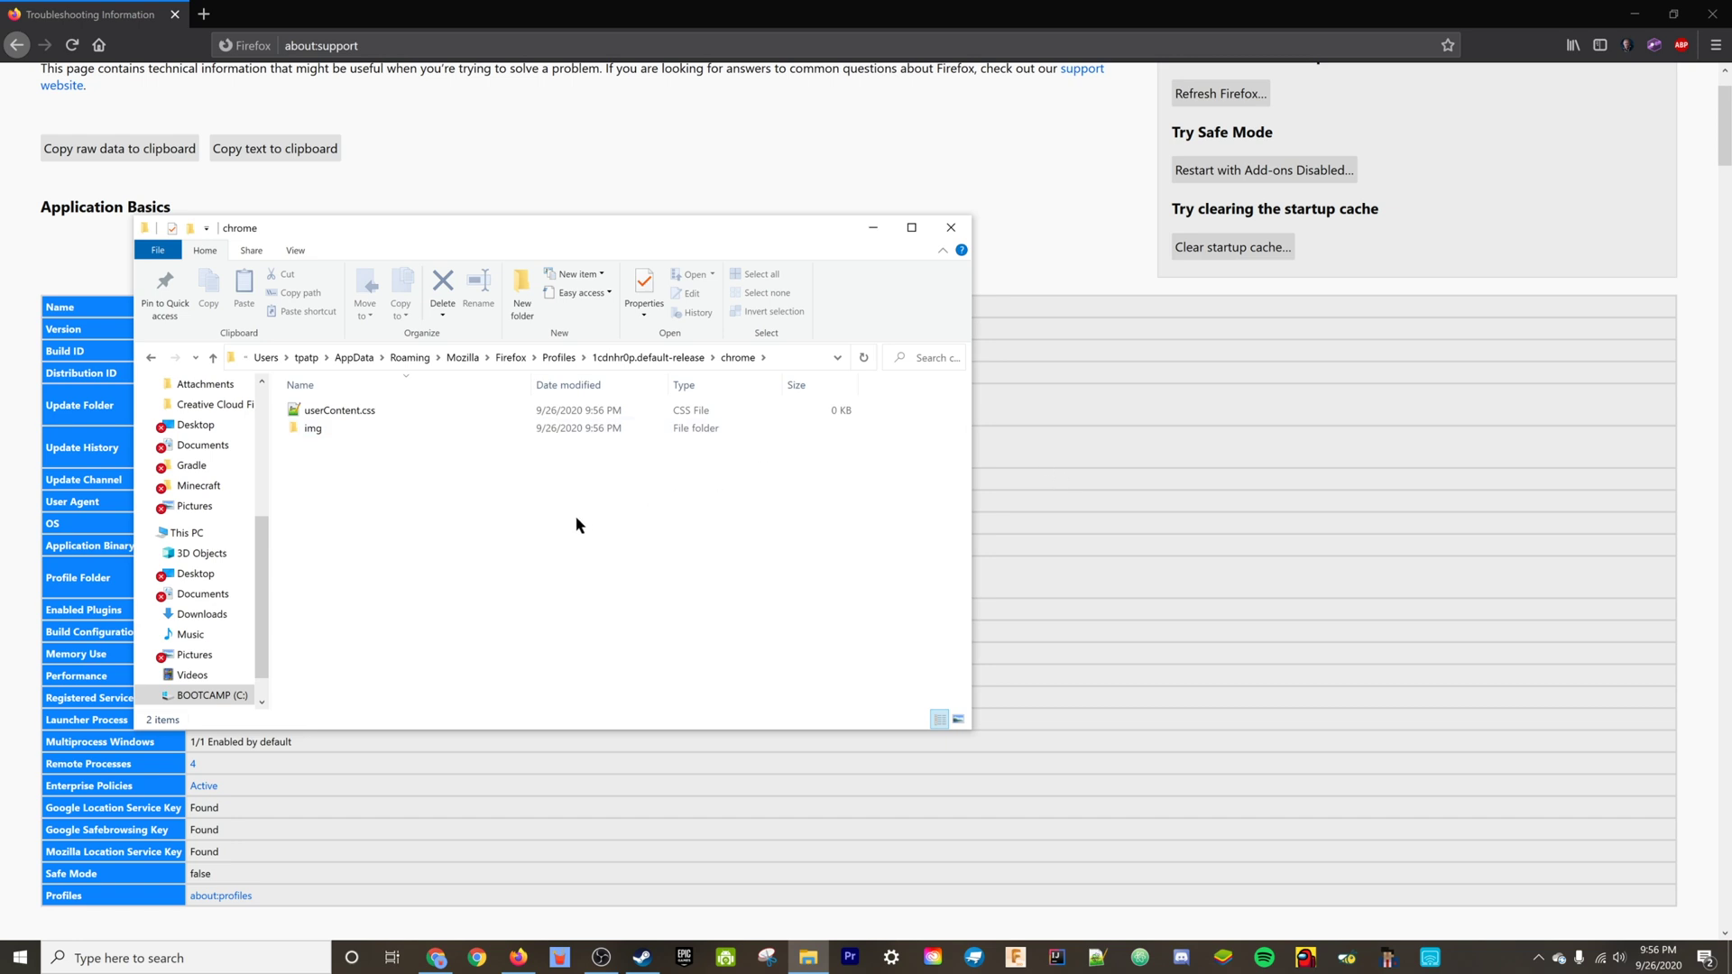
Step: Copy ClientAuthRememberList.txt from the profile folder into the chrome folder
left_click_drag(575, 515, 298, 442)
left_click(630, 359)
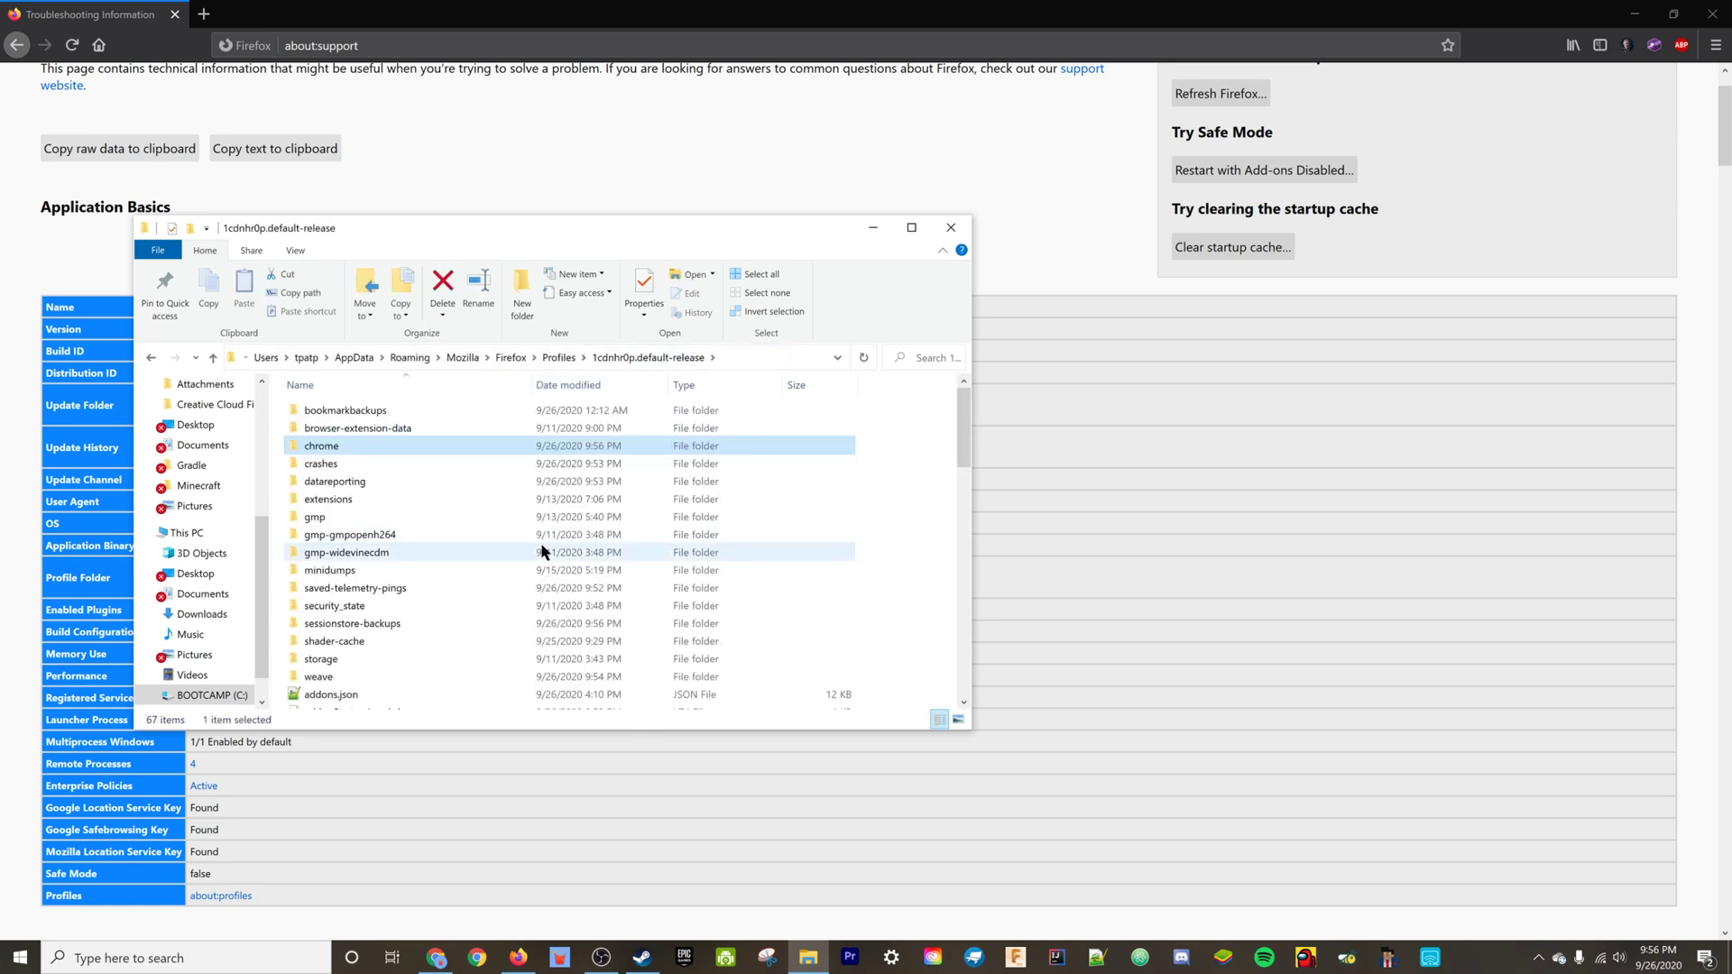
scroll(521, 565, "down", 3)
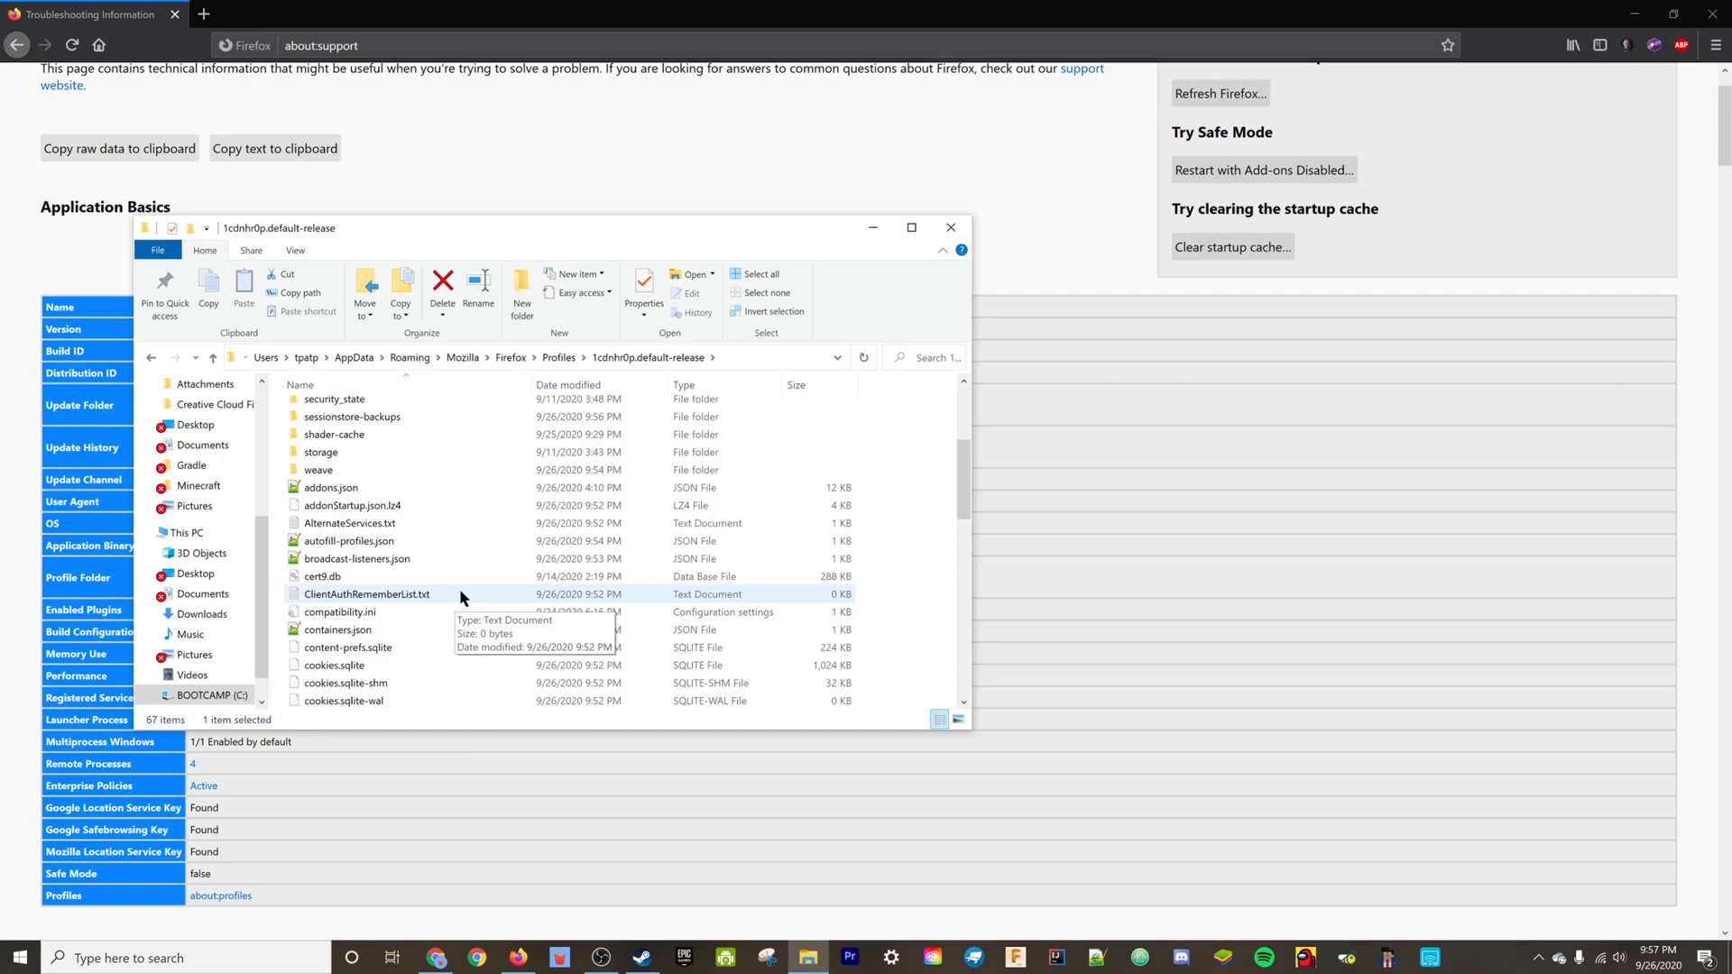
right_click(460, 595)
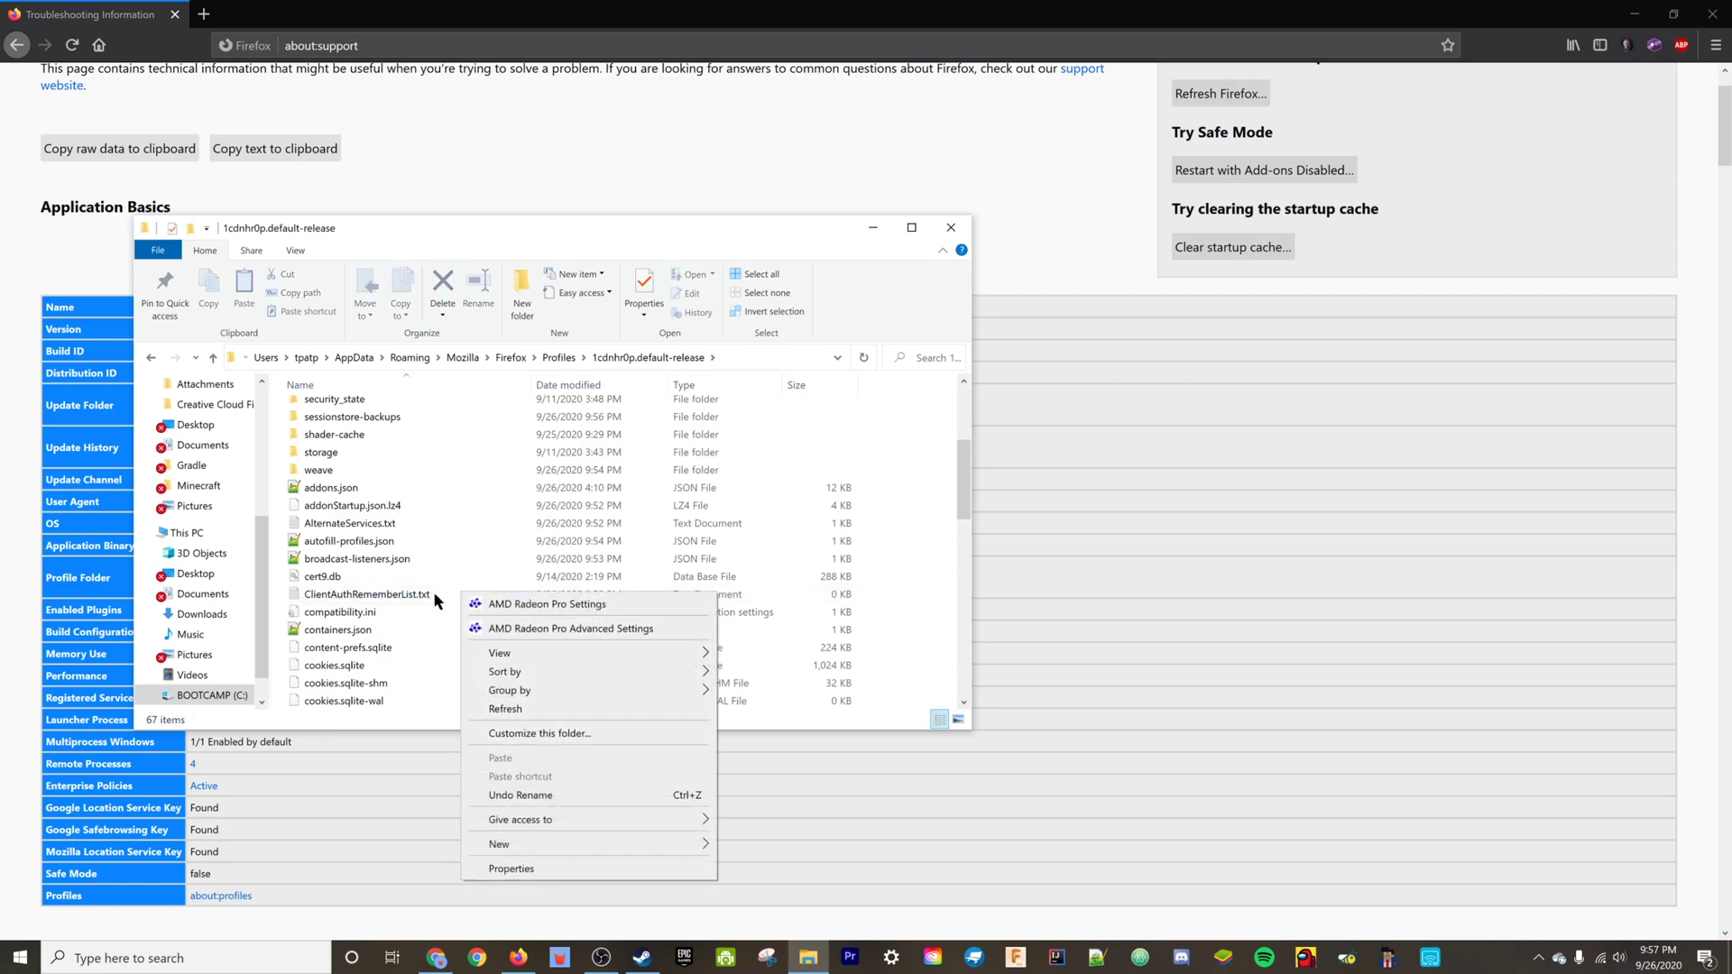
left_click(441, 596)
right_click(441, 595)
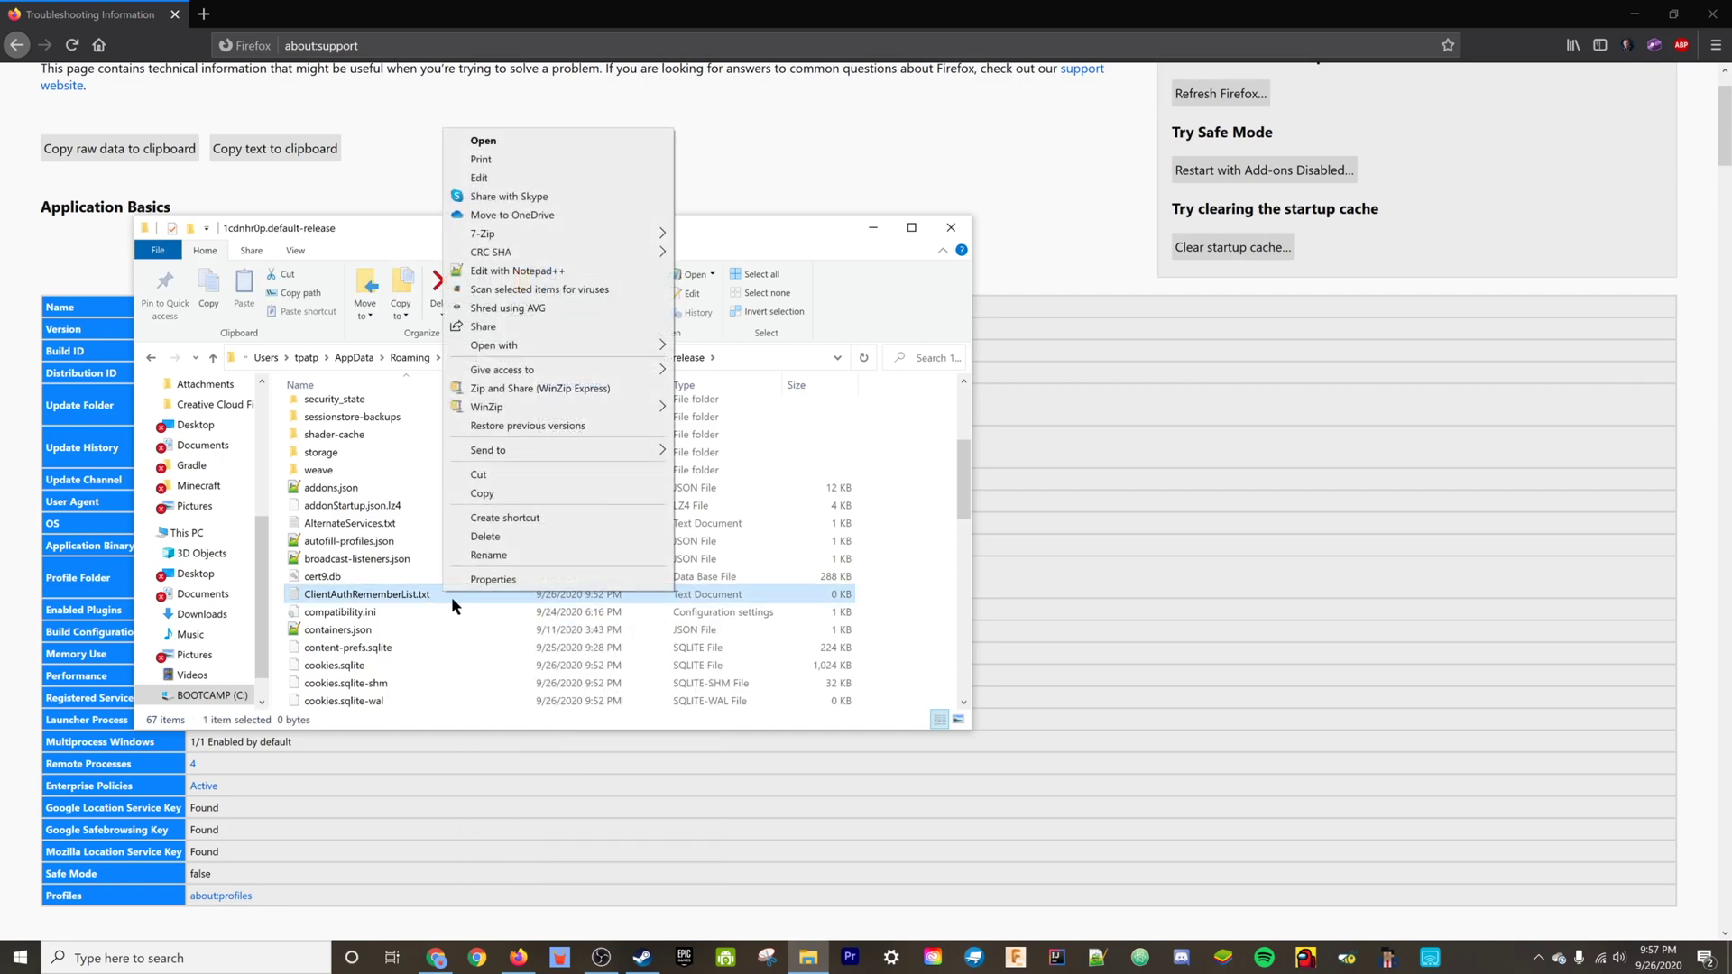
left_click(502, 492)
scroll(424, 471, "up", 4)
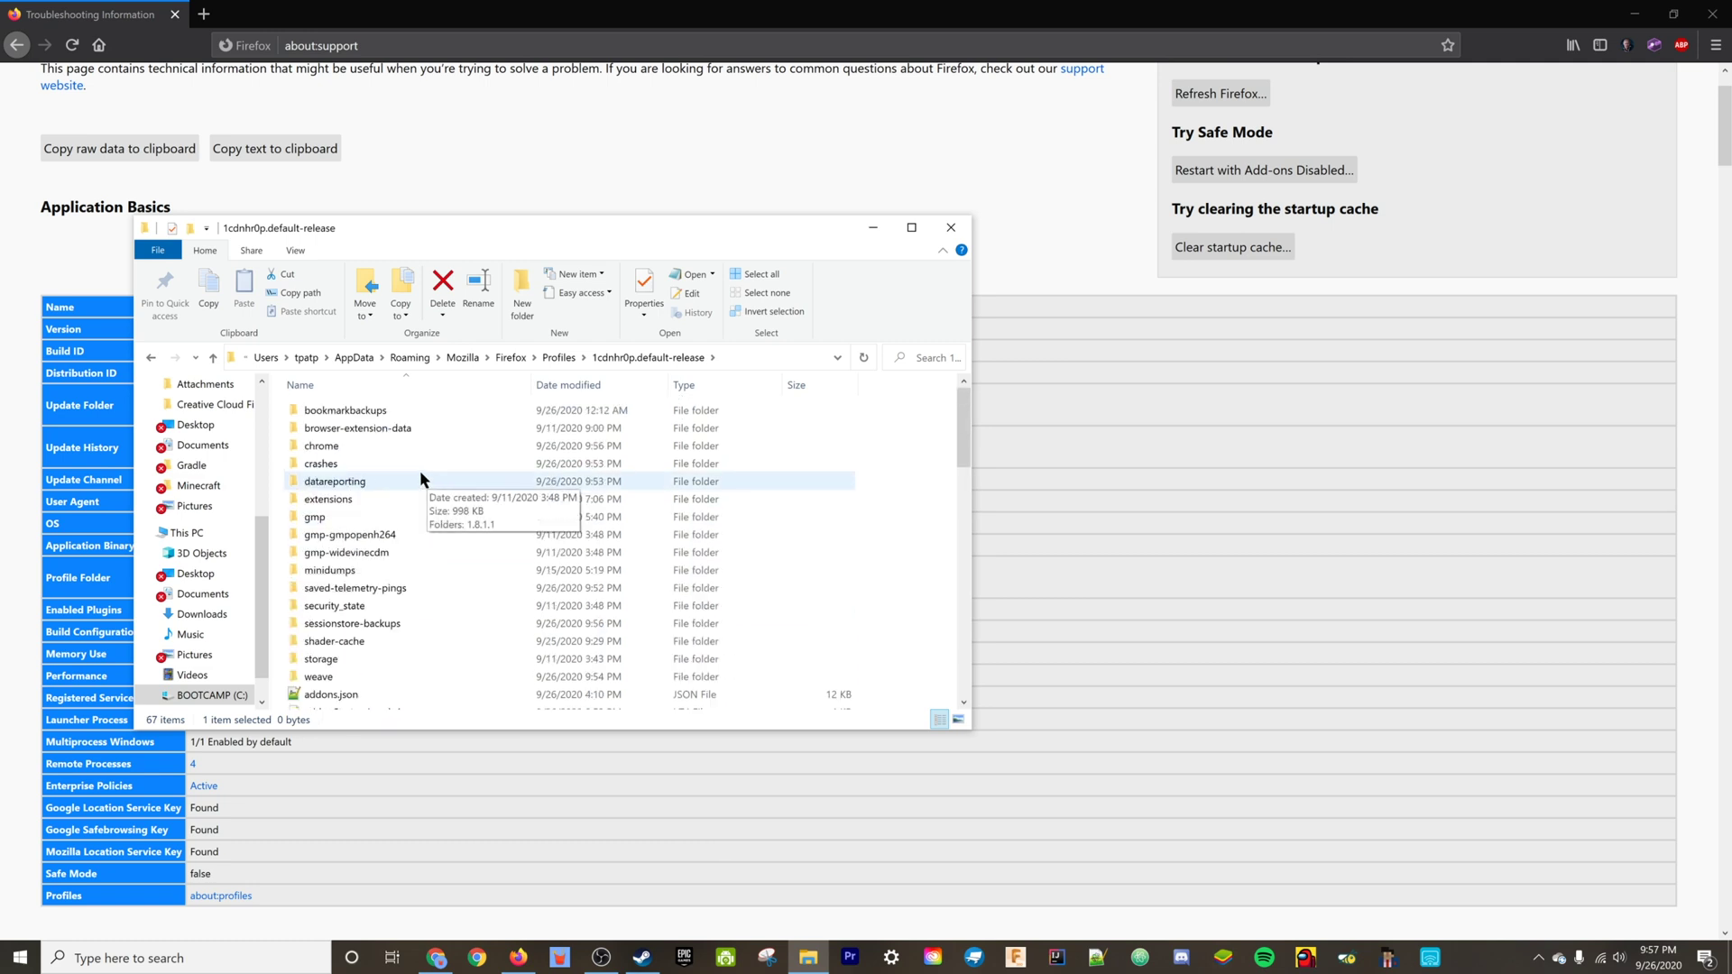
double_click(404, 446)
right_click(394, 470)
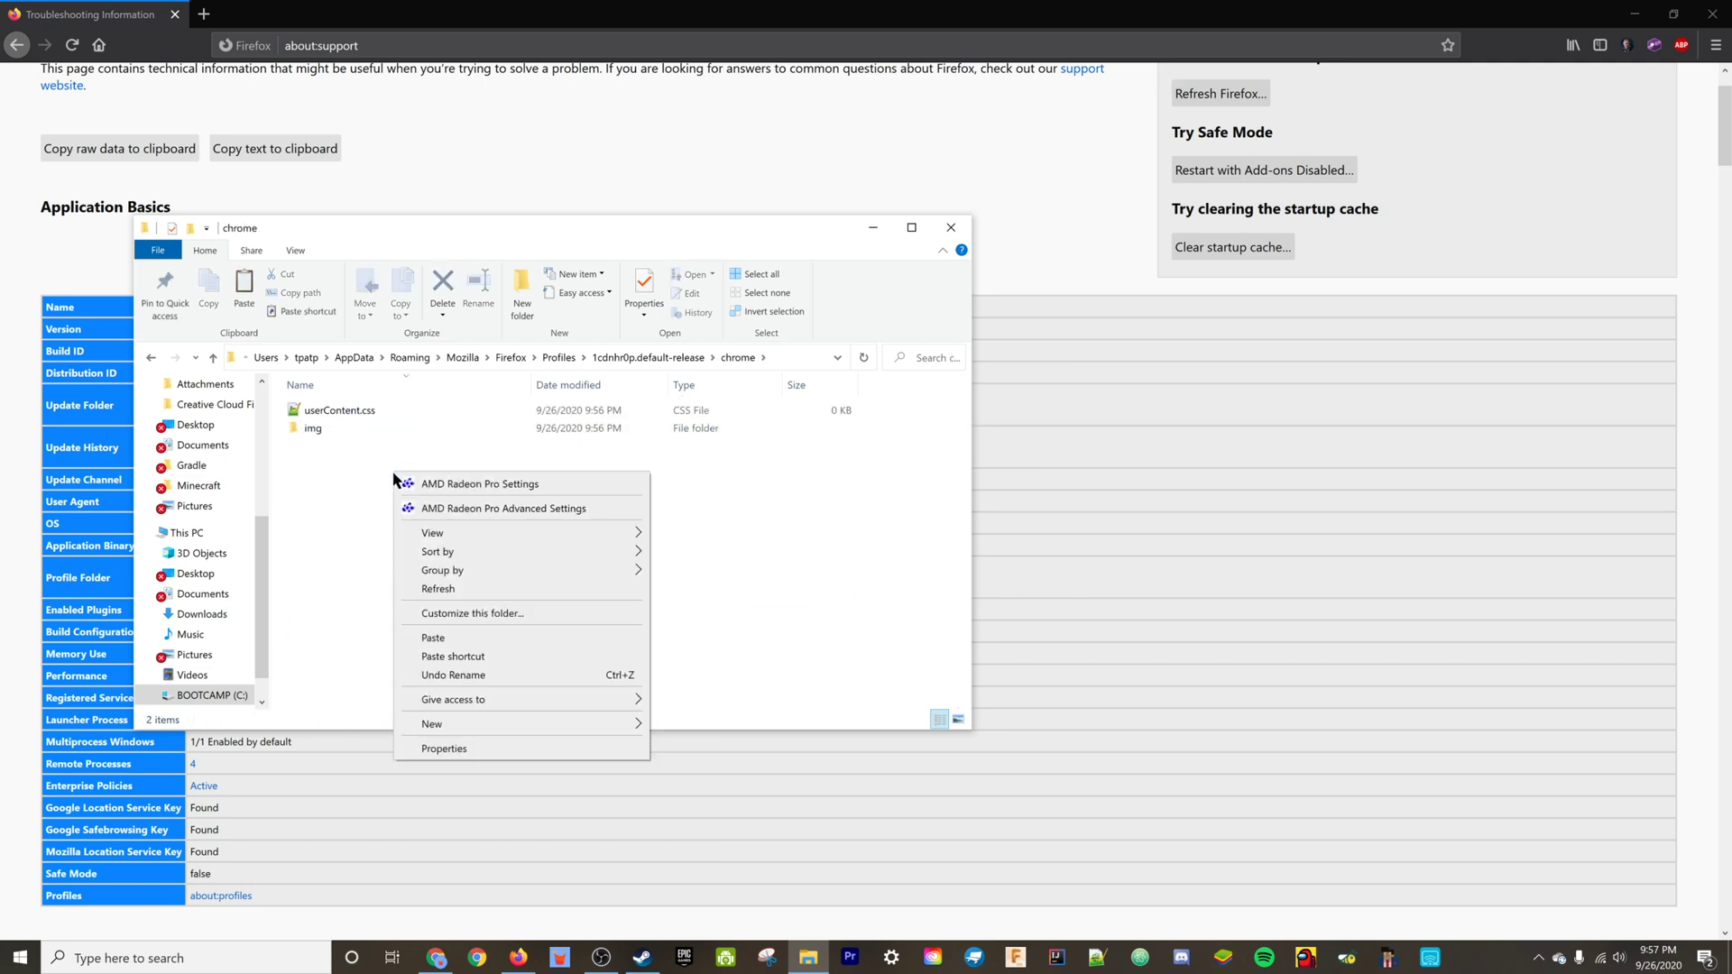
left_click(451, 637)
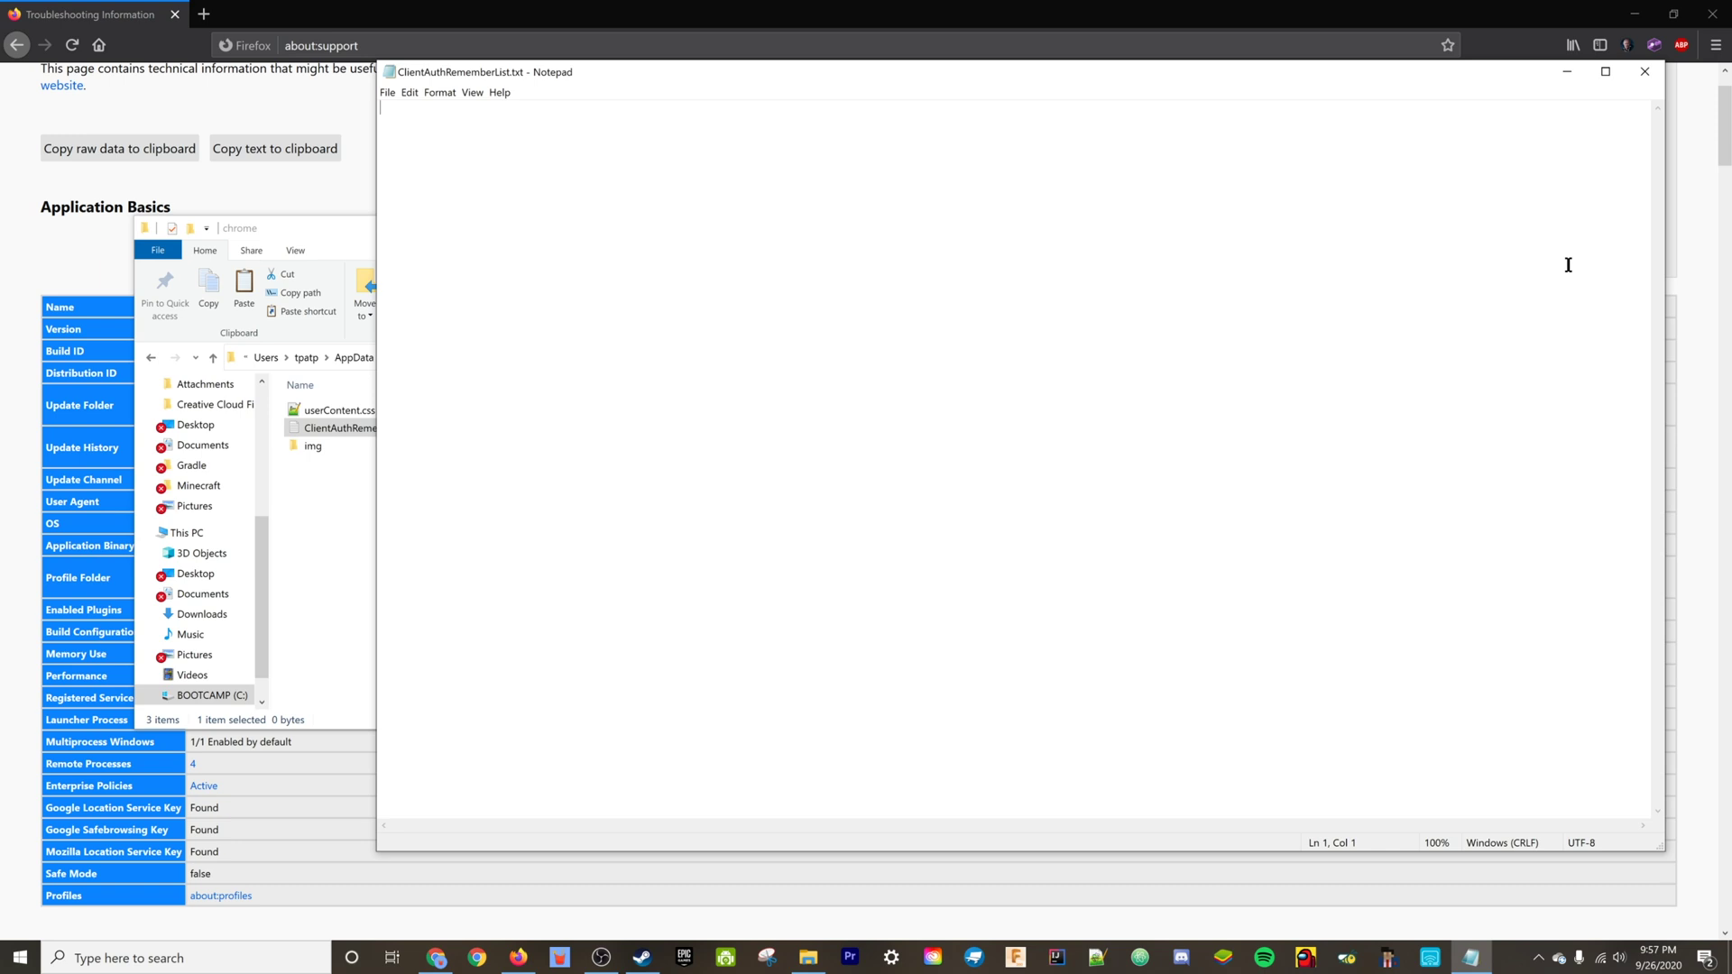
Step: Delete the stray ClientAuthRememberList.txt from chrome and check nice.jpg in the img folder
left_click(1643, 72)
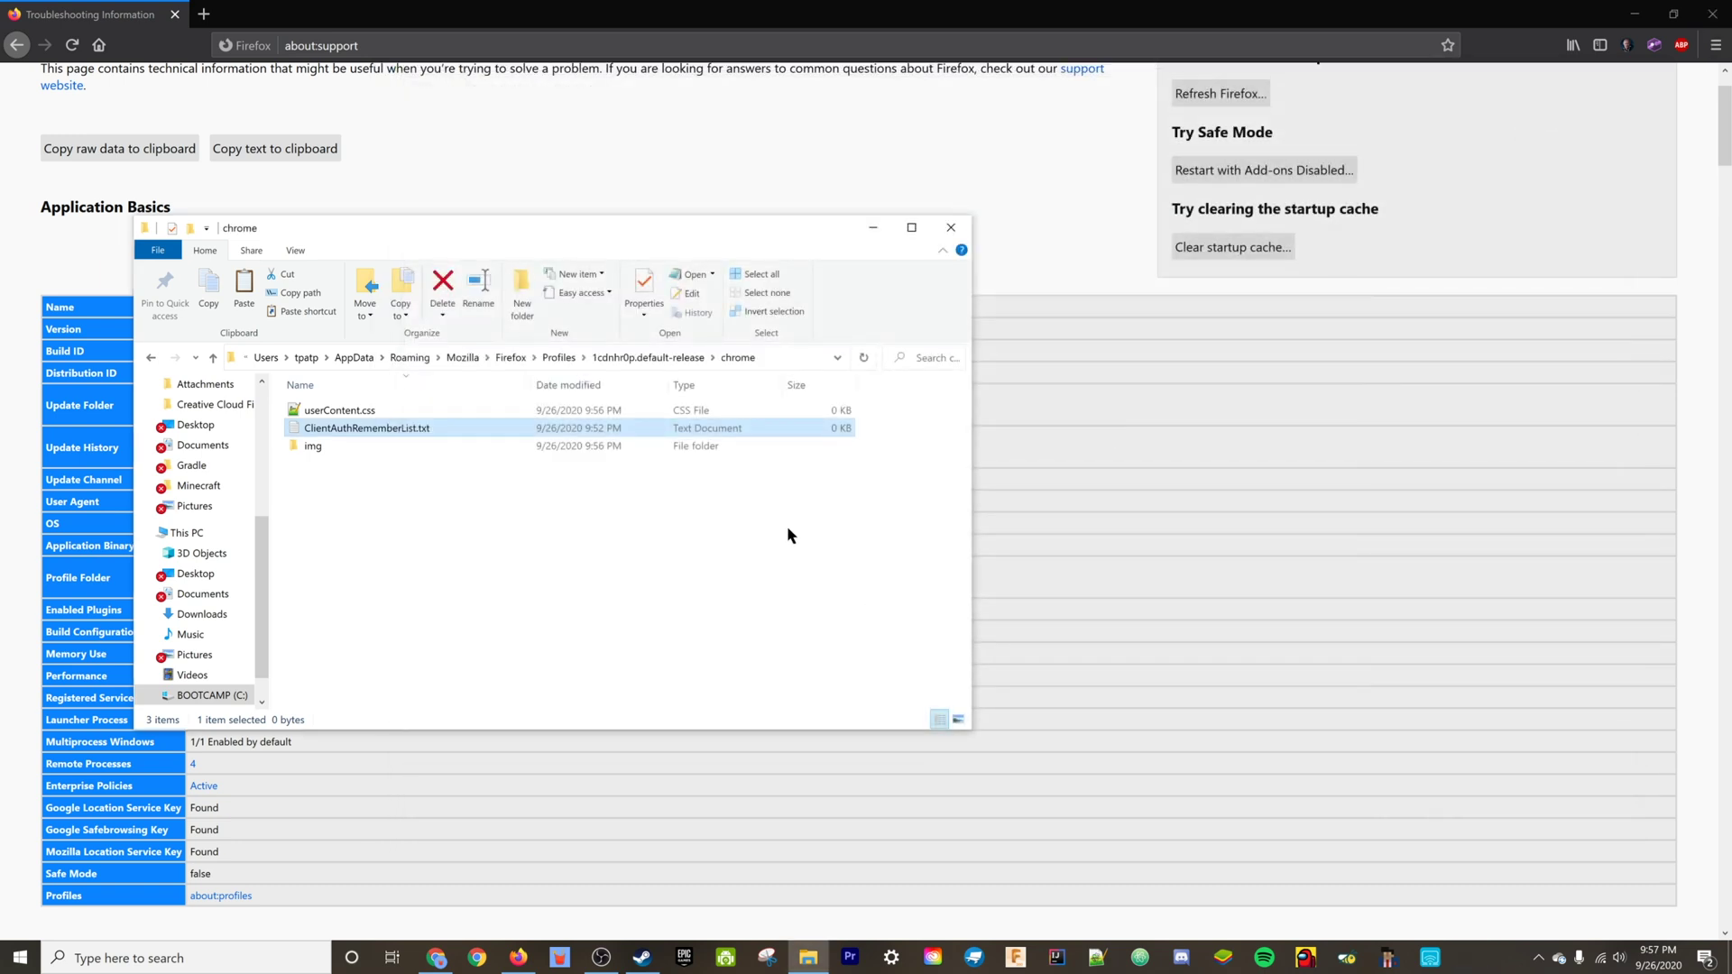
right_click(481, 435)
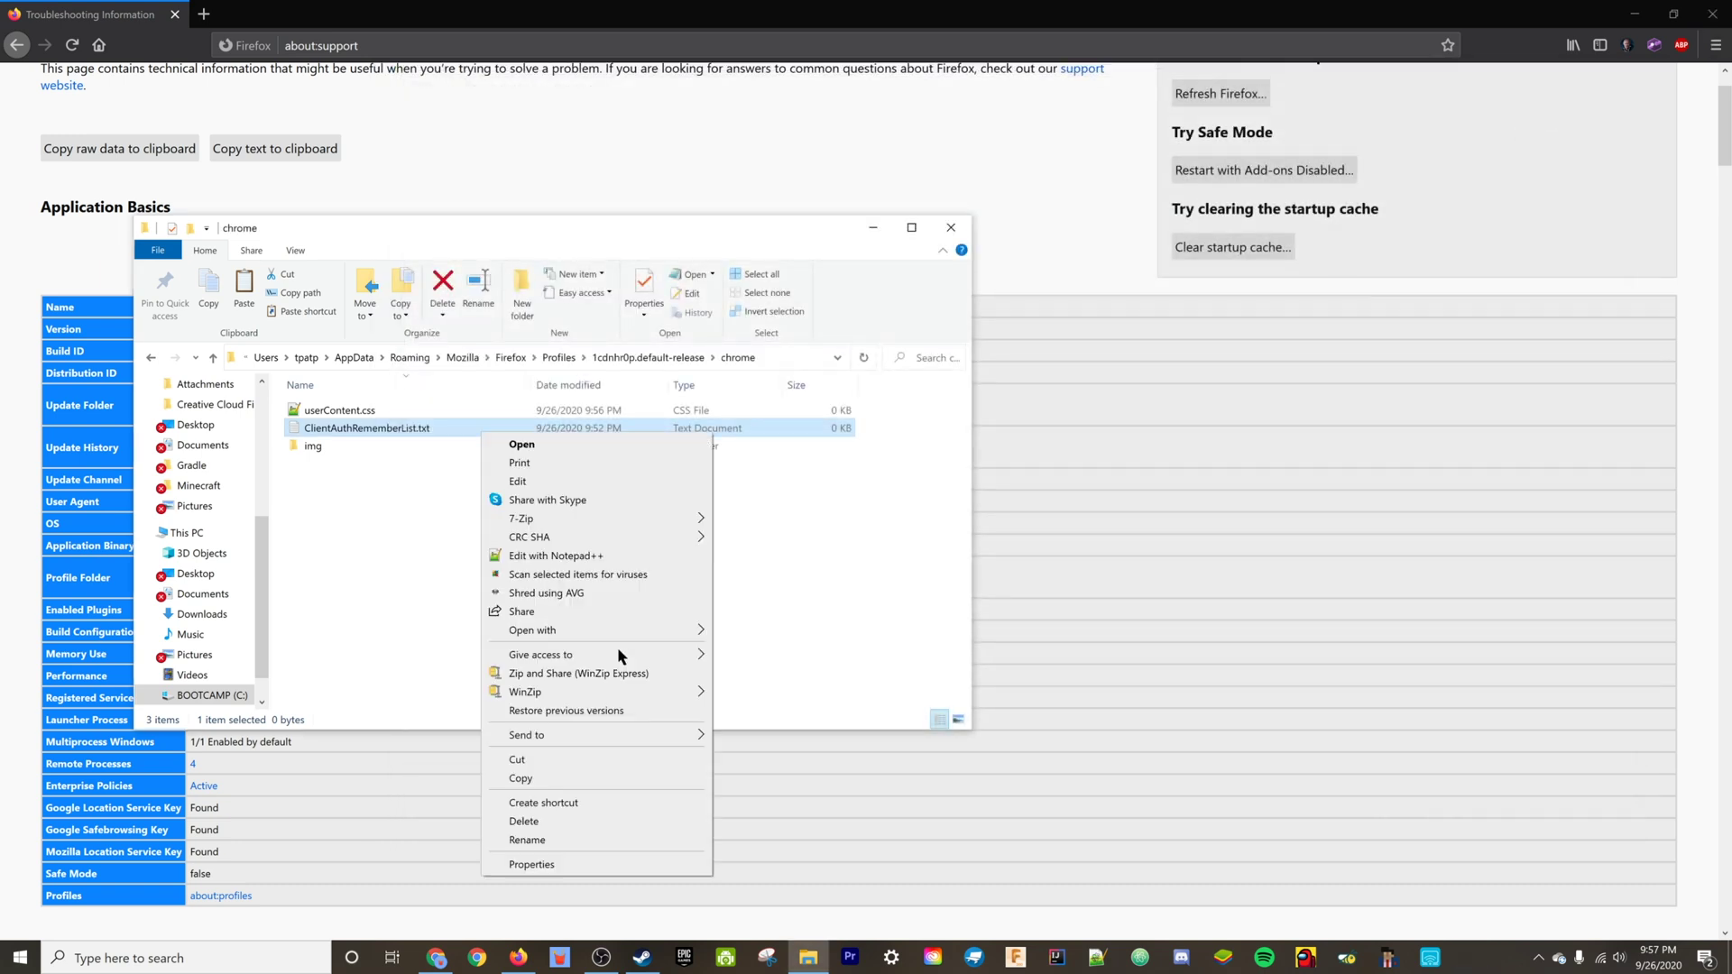
left_click(339, 465)
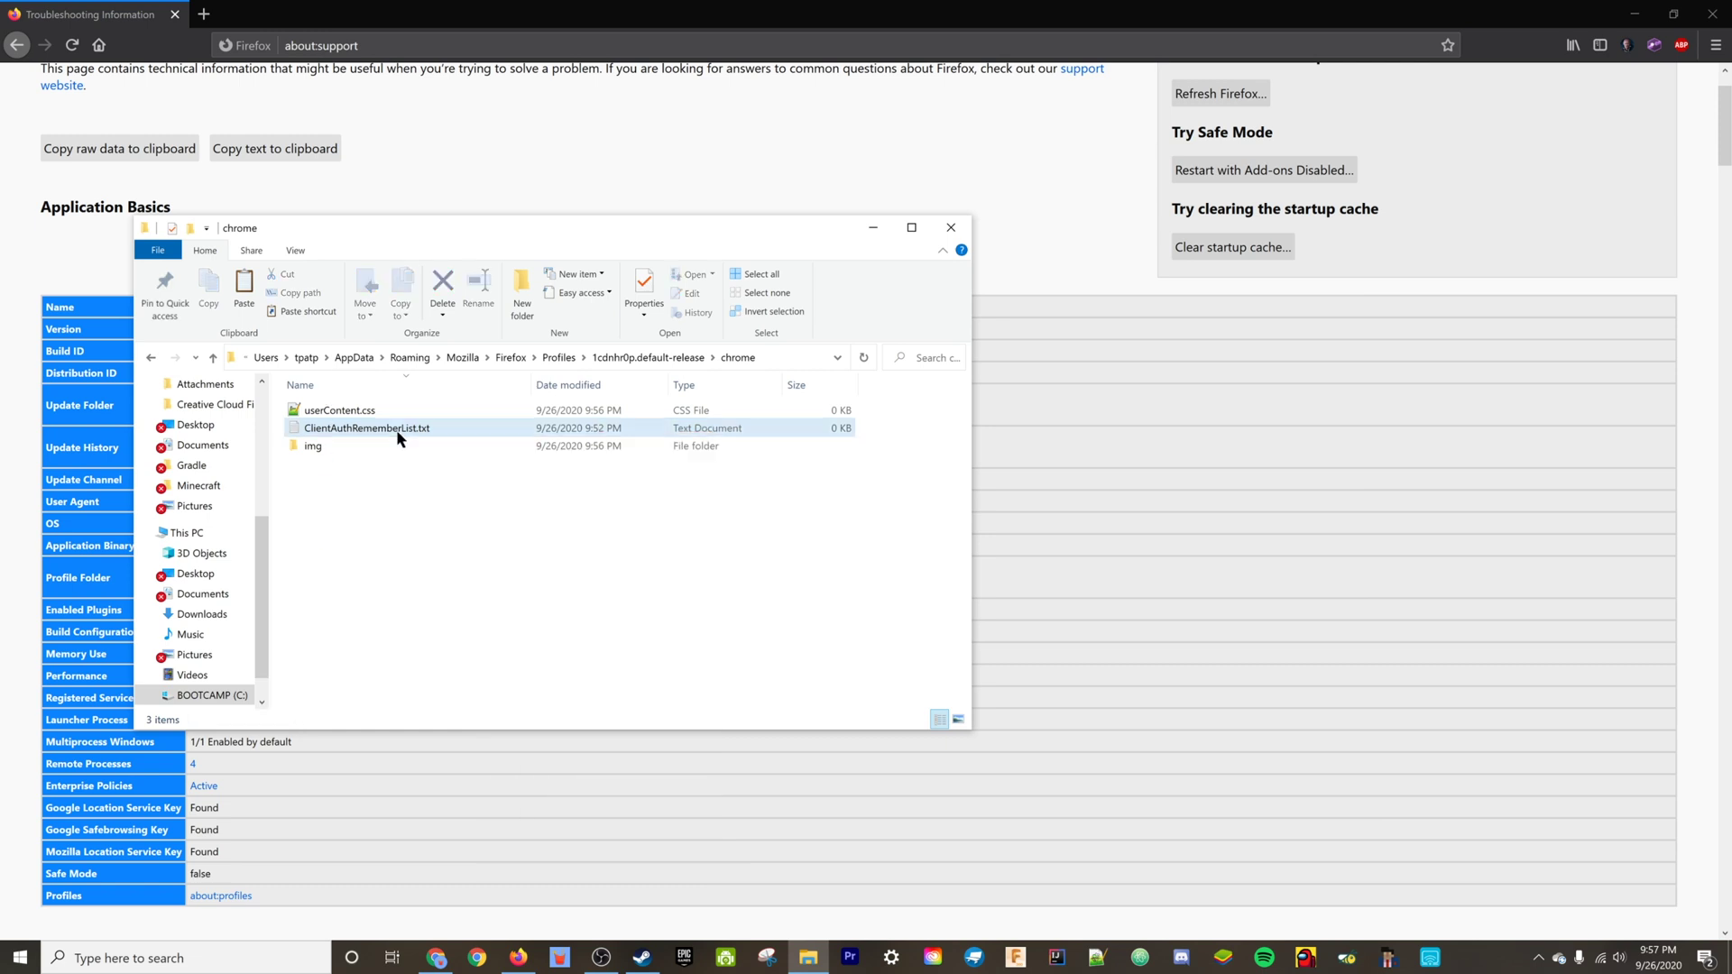
left_click(804, 425)
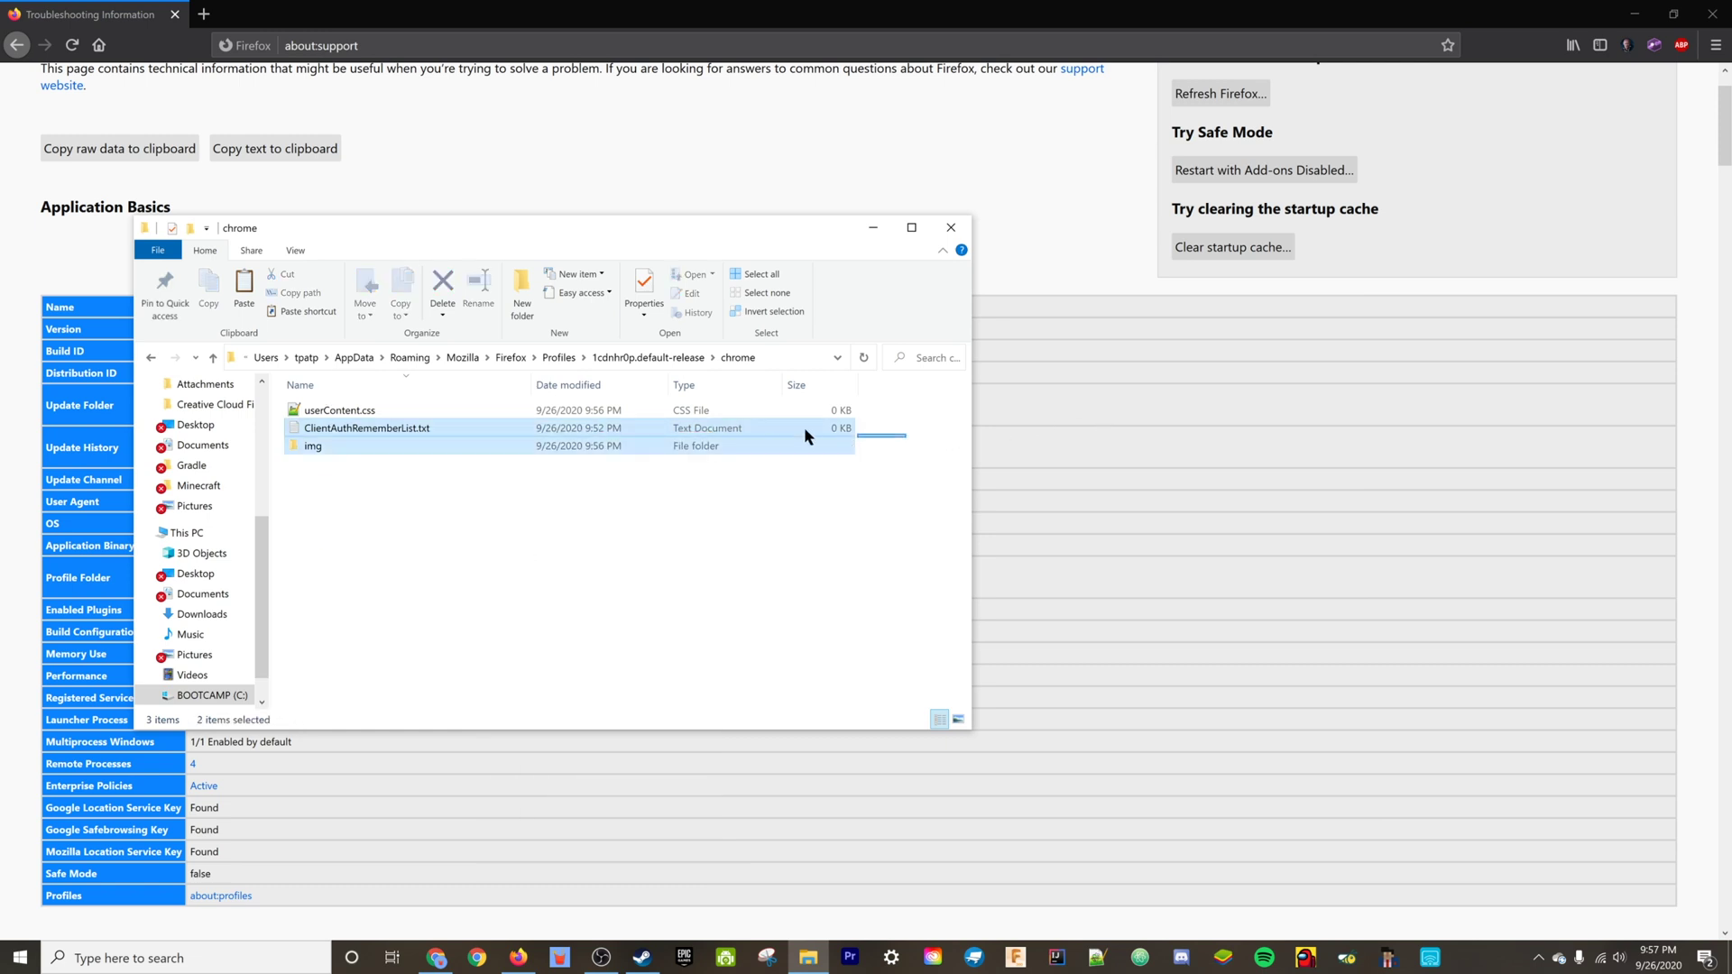
right_click(804, 427)
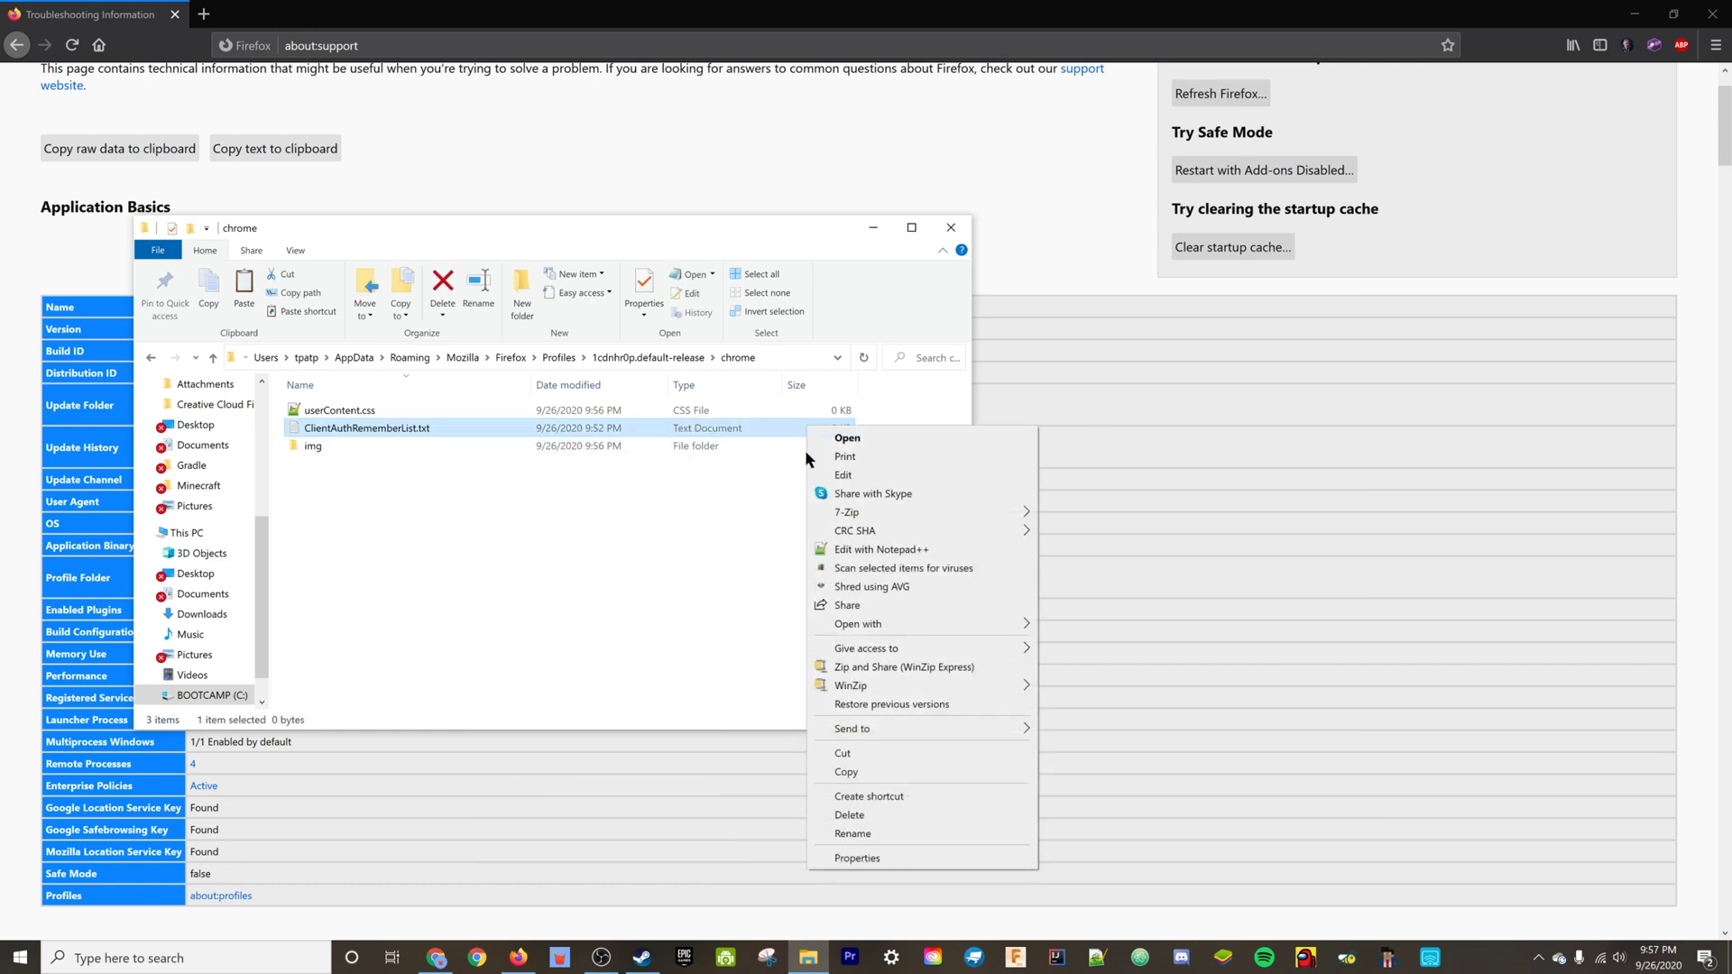
left_click(875, 816)
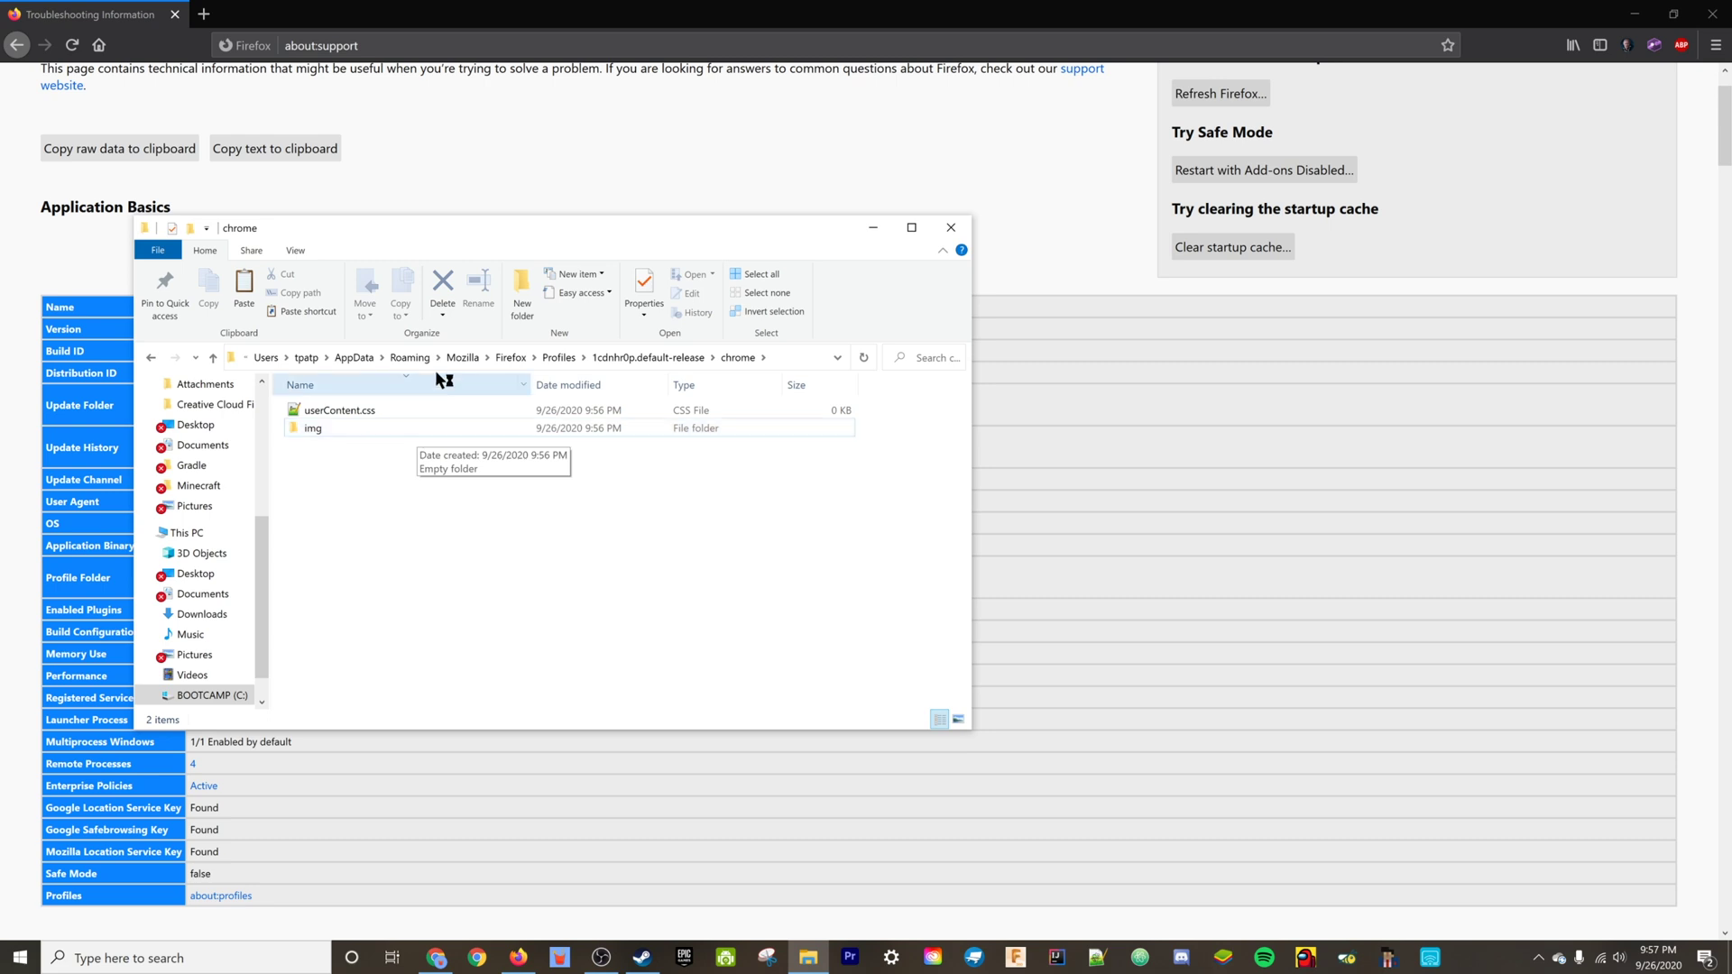
double_click(358, 426)
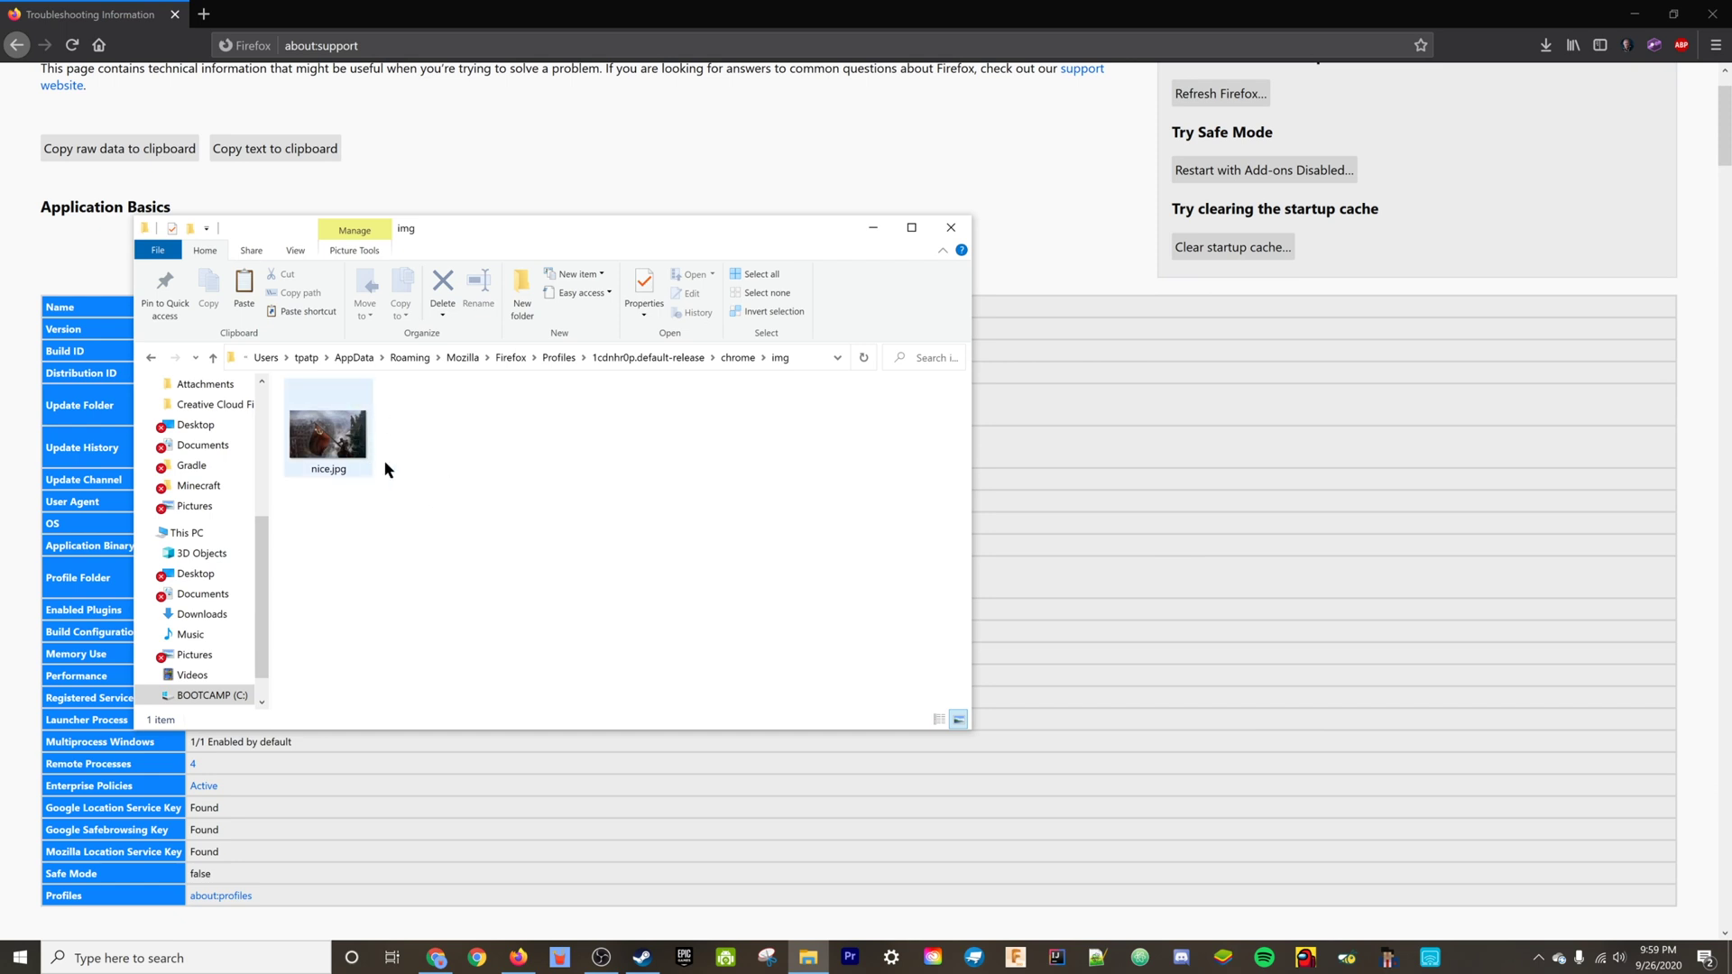
left_click(729, 363)
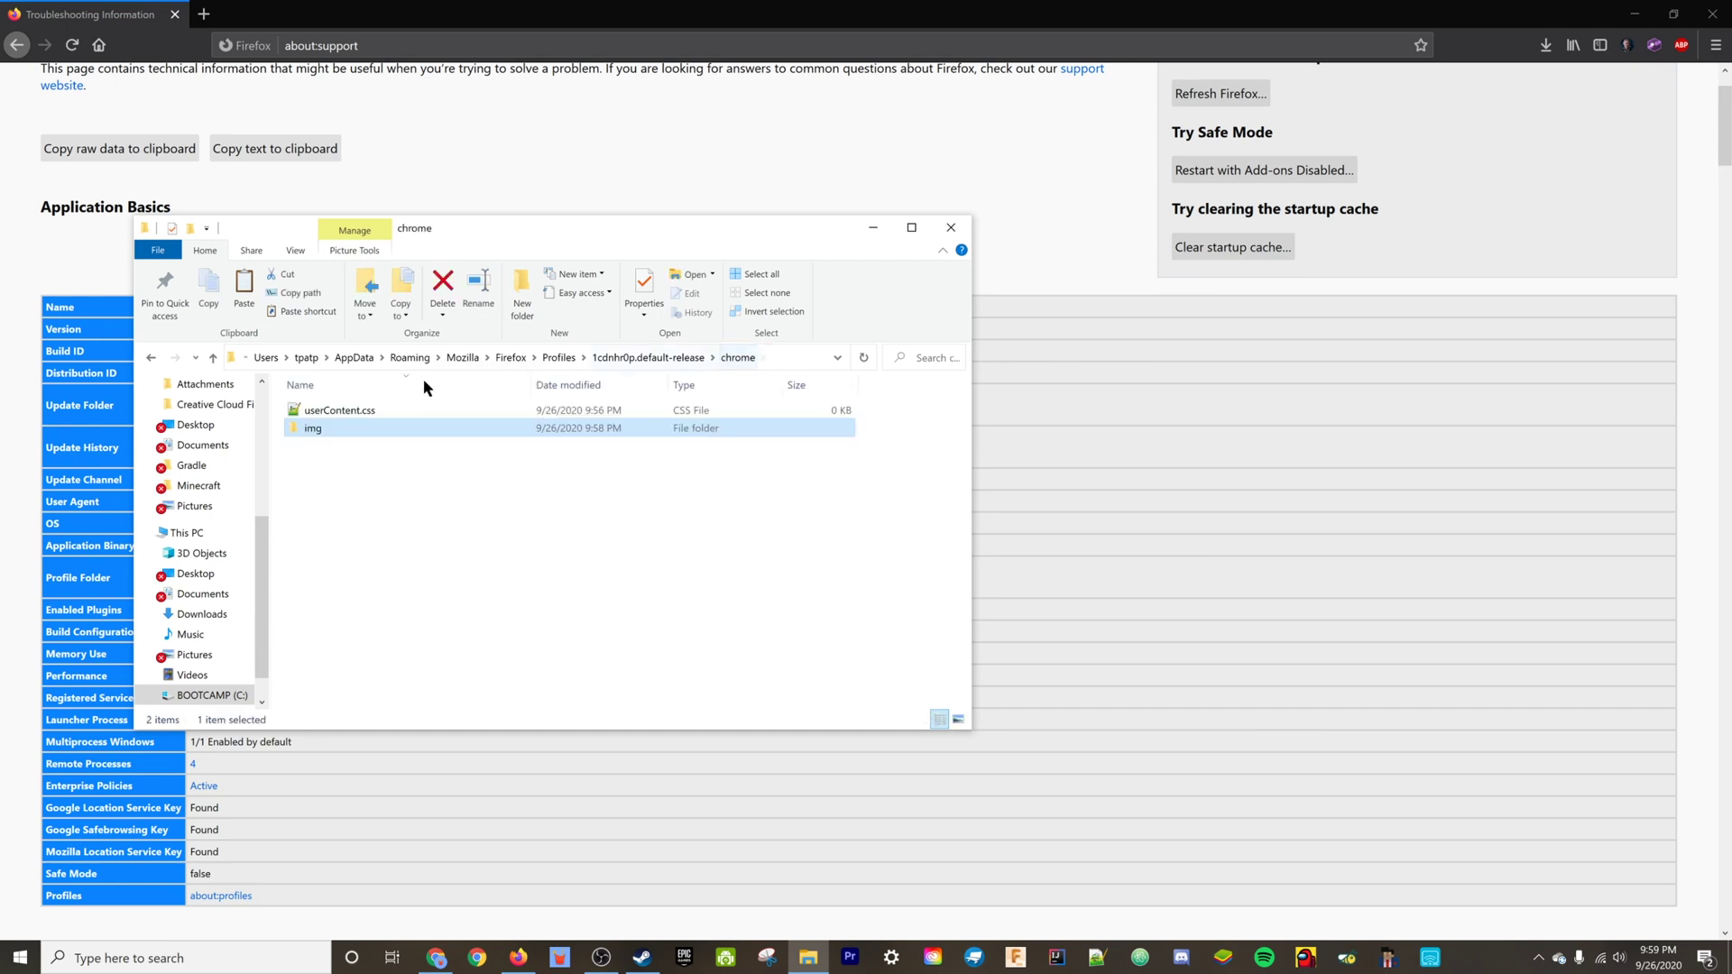
Step: Open the empty userContent.css in Notepad++ and move the editor window aside
left_click(422, 530)
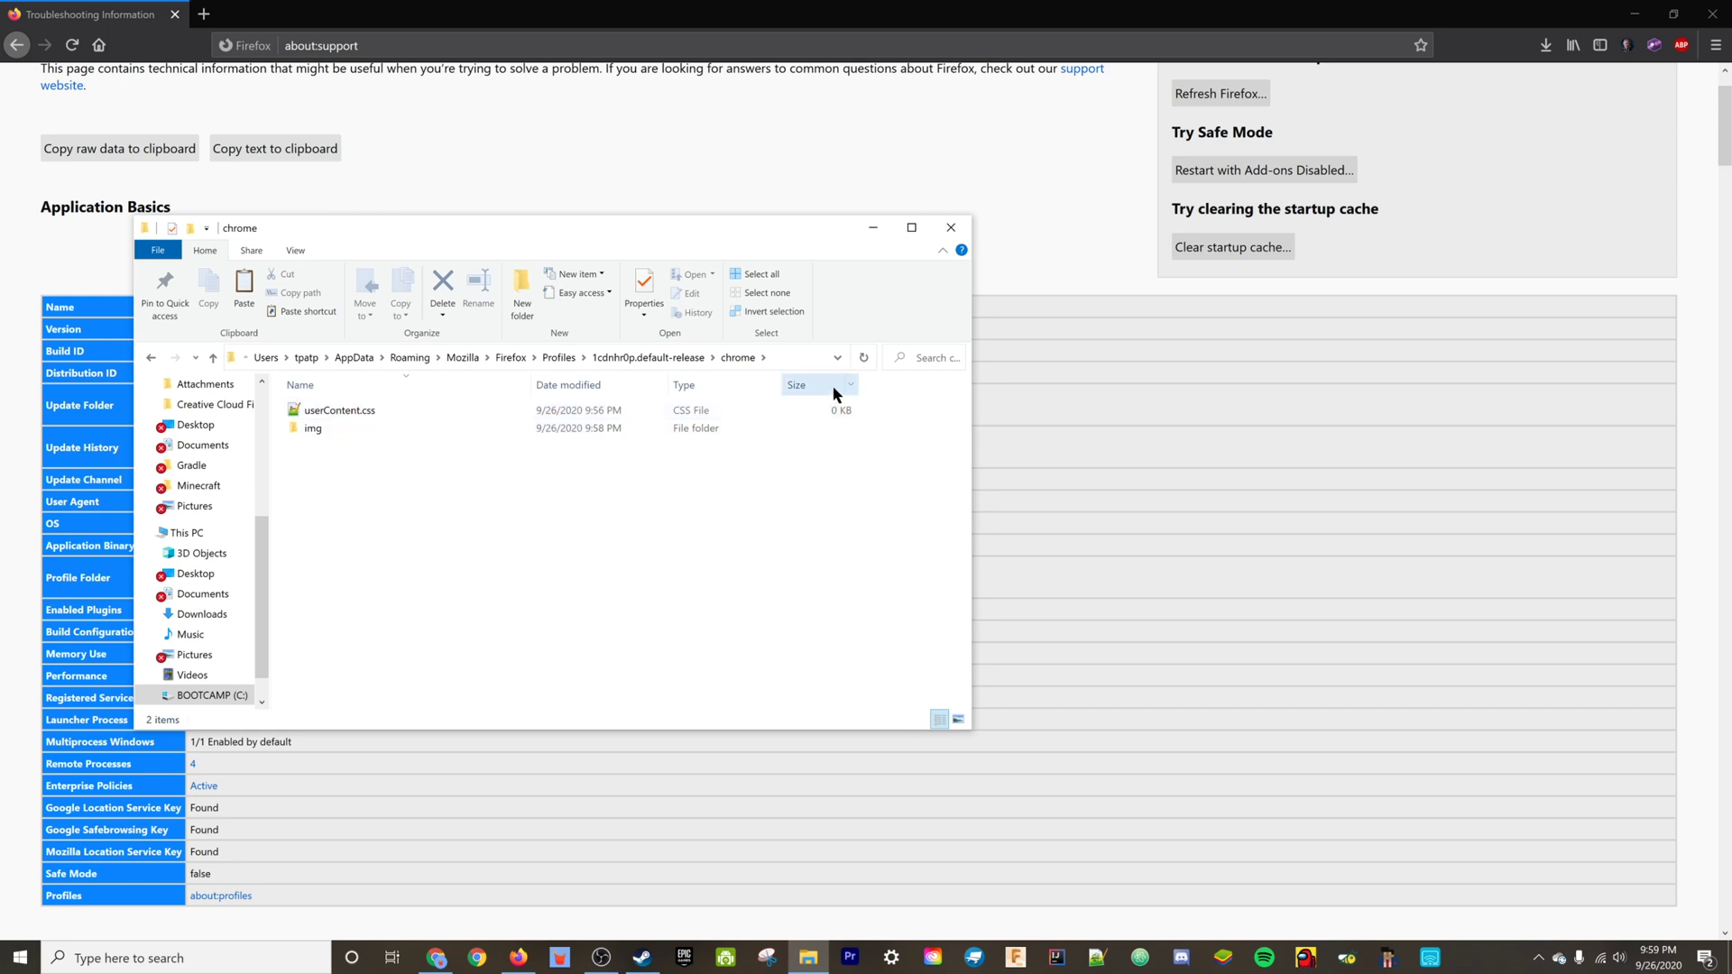
double_click(819, 412)
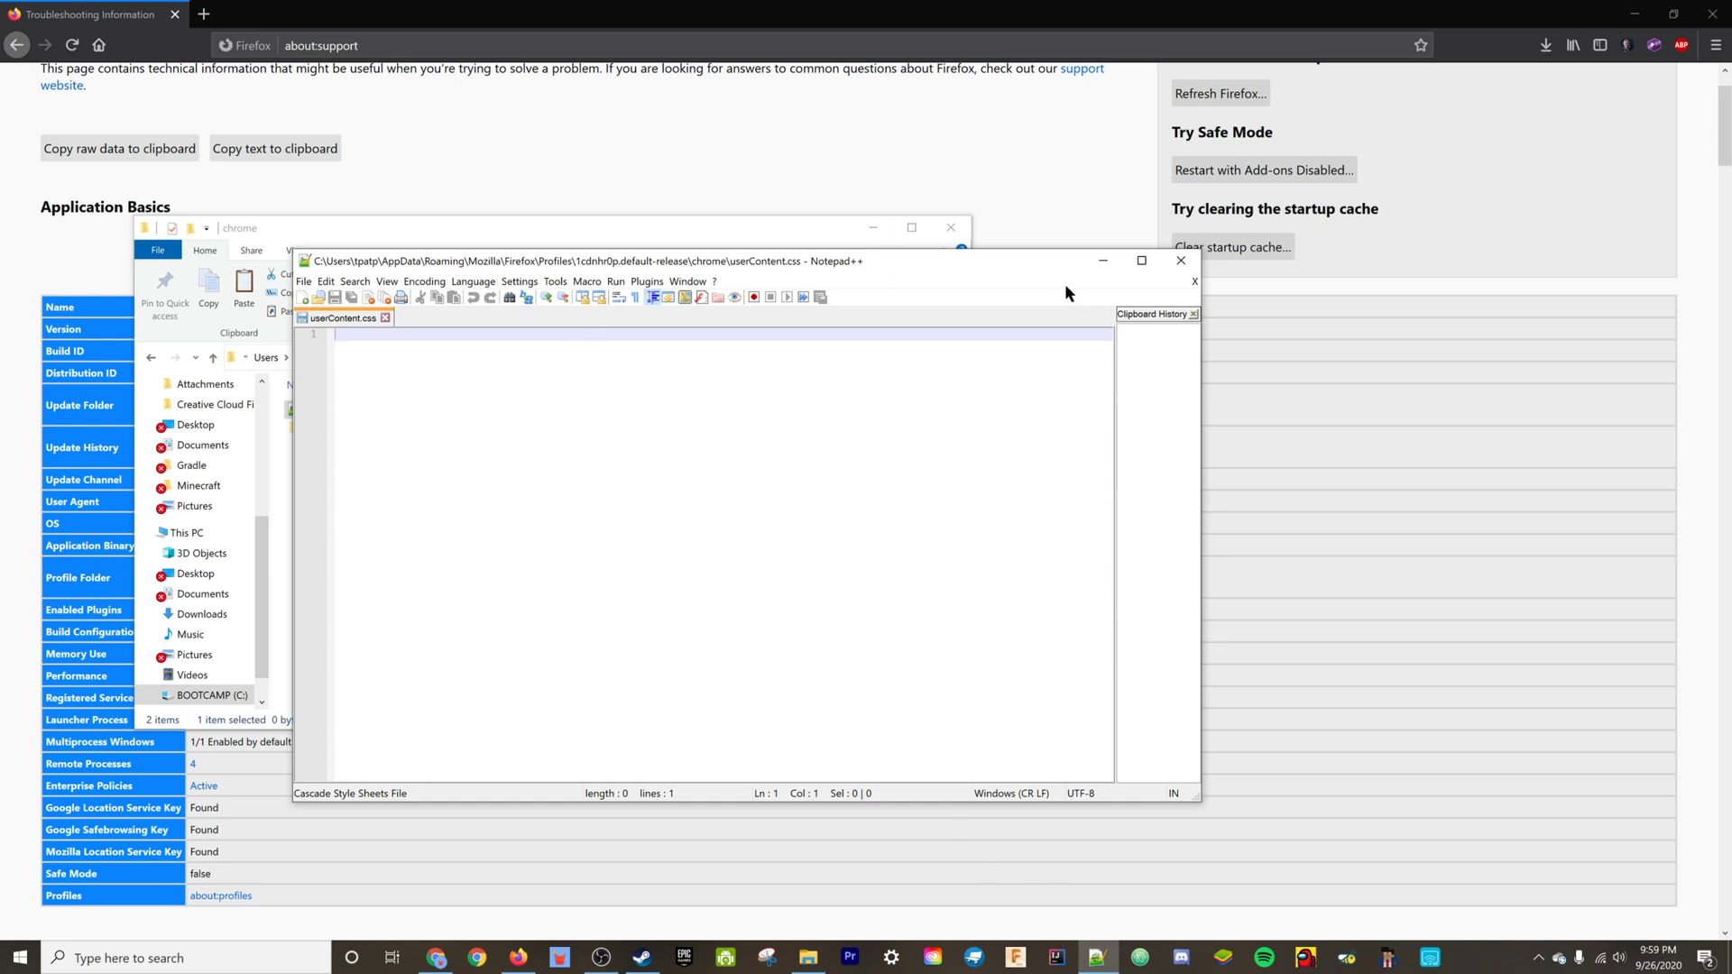
left_click_drag(929, 261, 1260, 227)
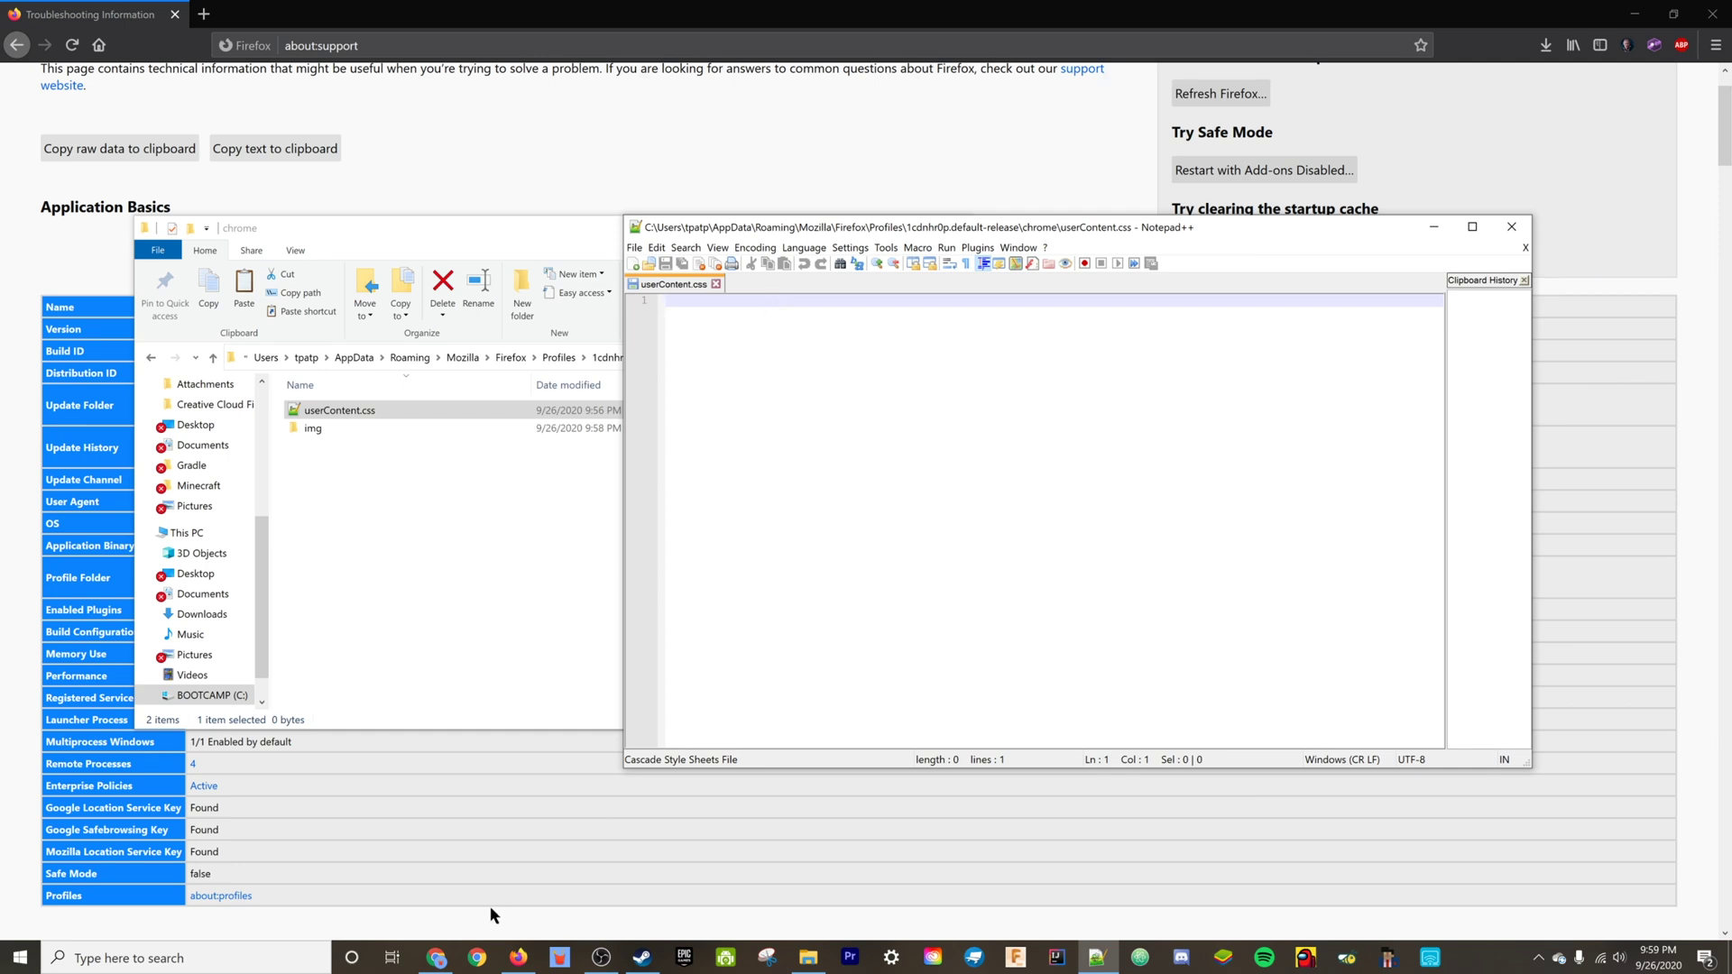
Step: Select and copy the full raw CSS from the 'Firefox background CSS code' Pastebin paste
left_click(437, 958)
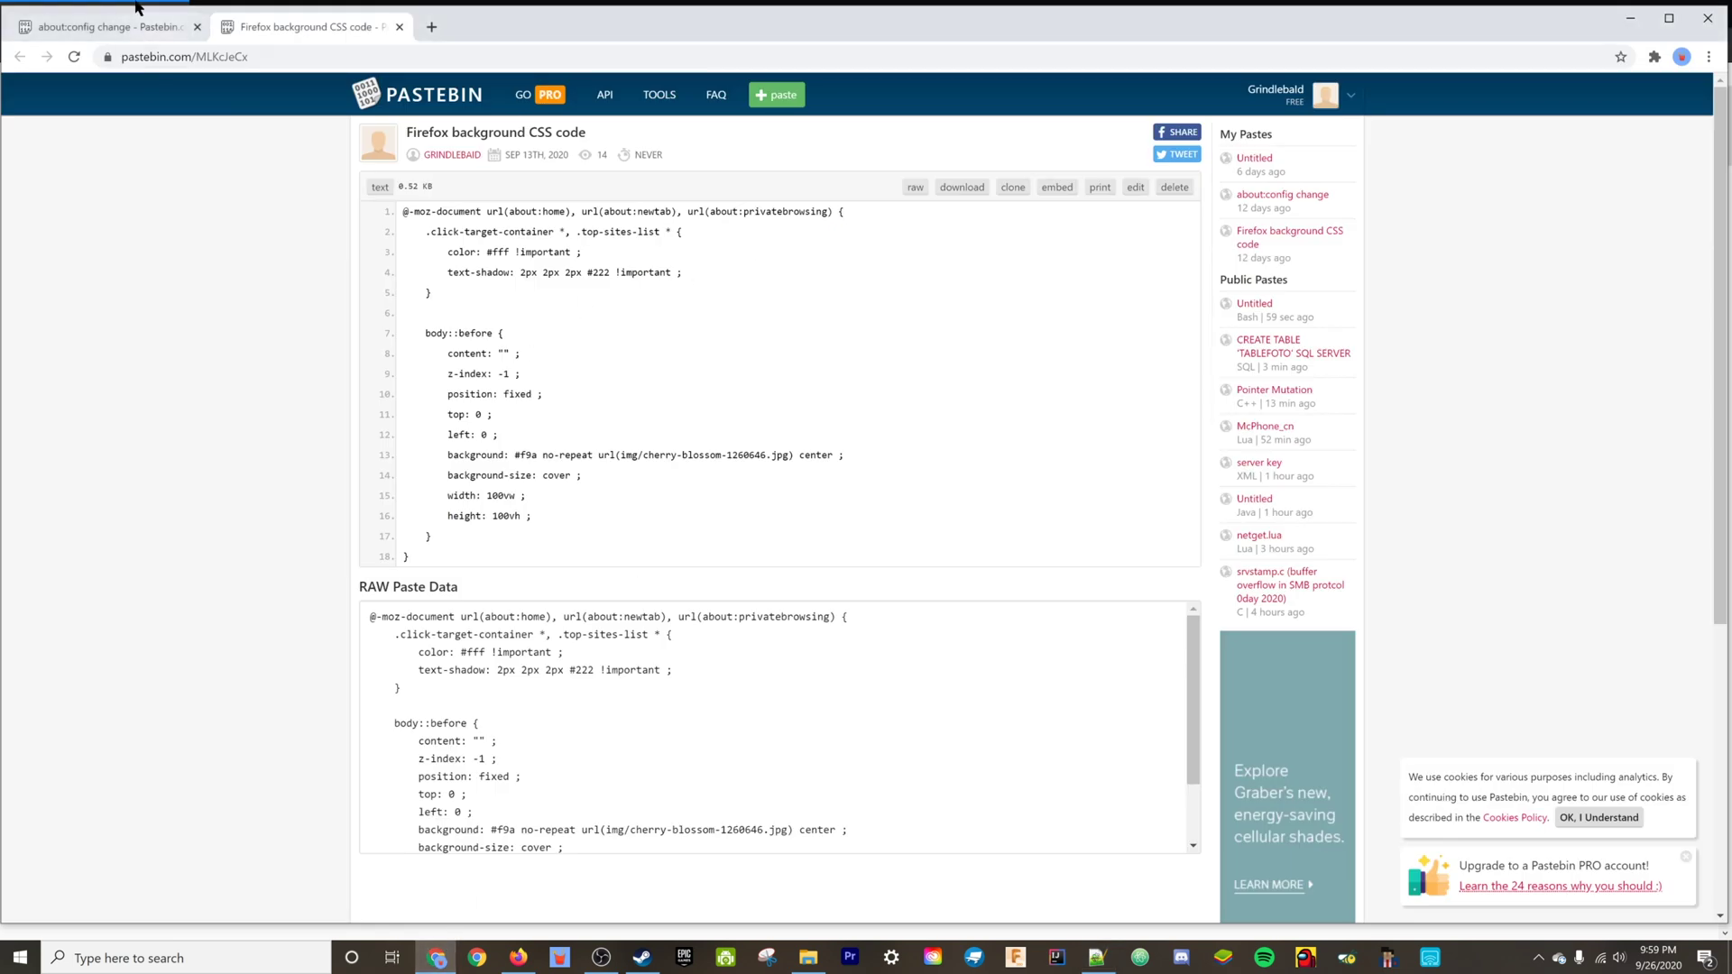
scroll(426, 634, "down", 2)
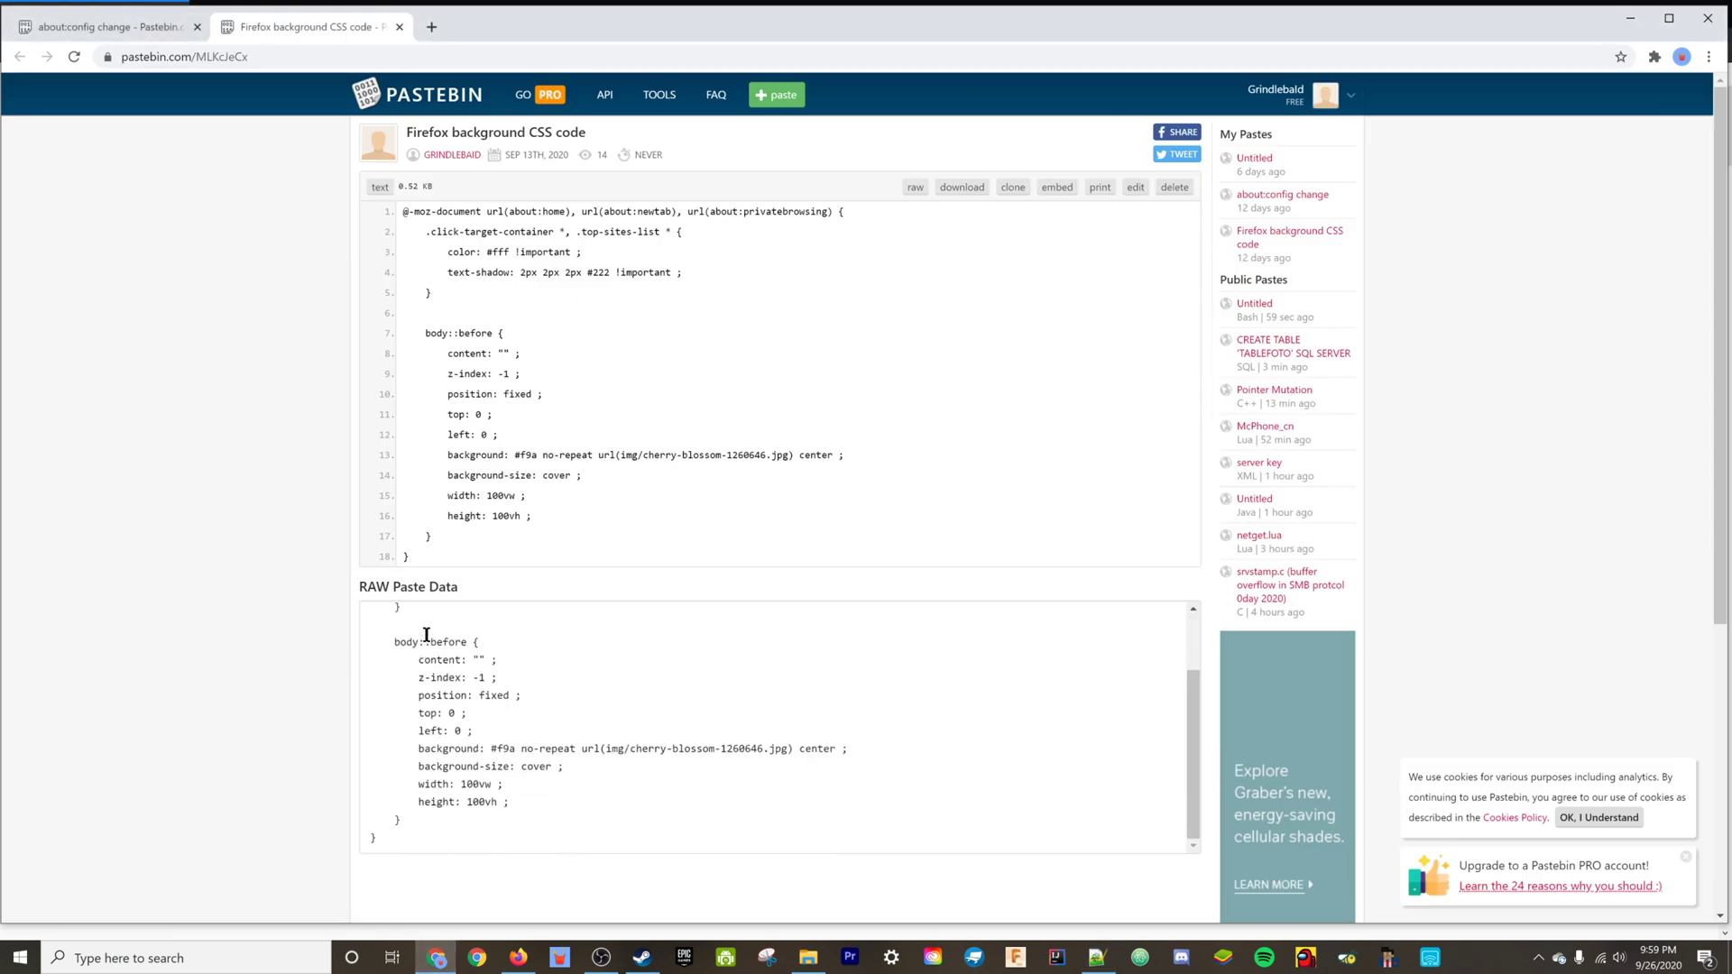
scroll(426, 634, "up", 2)
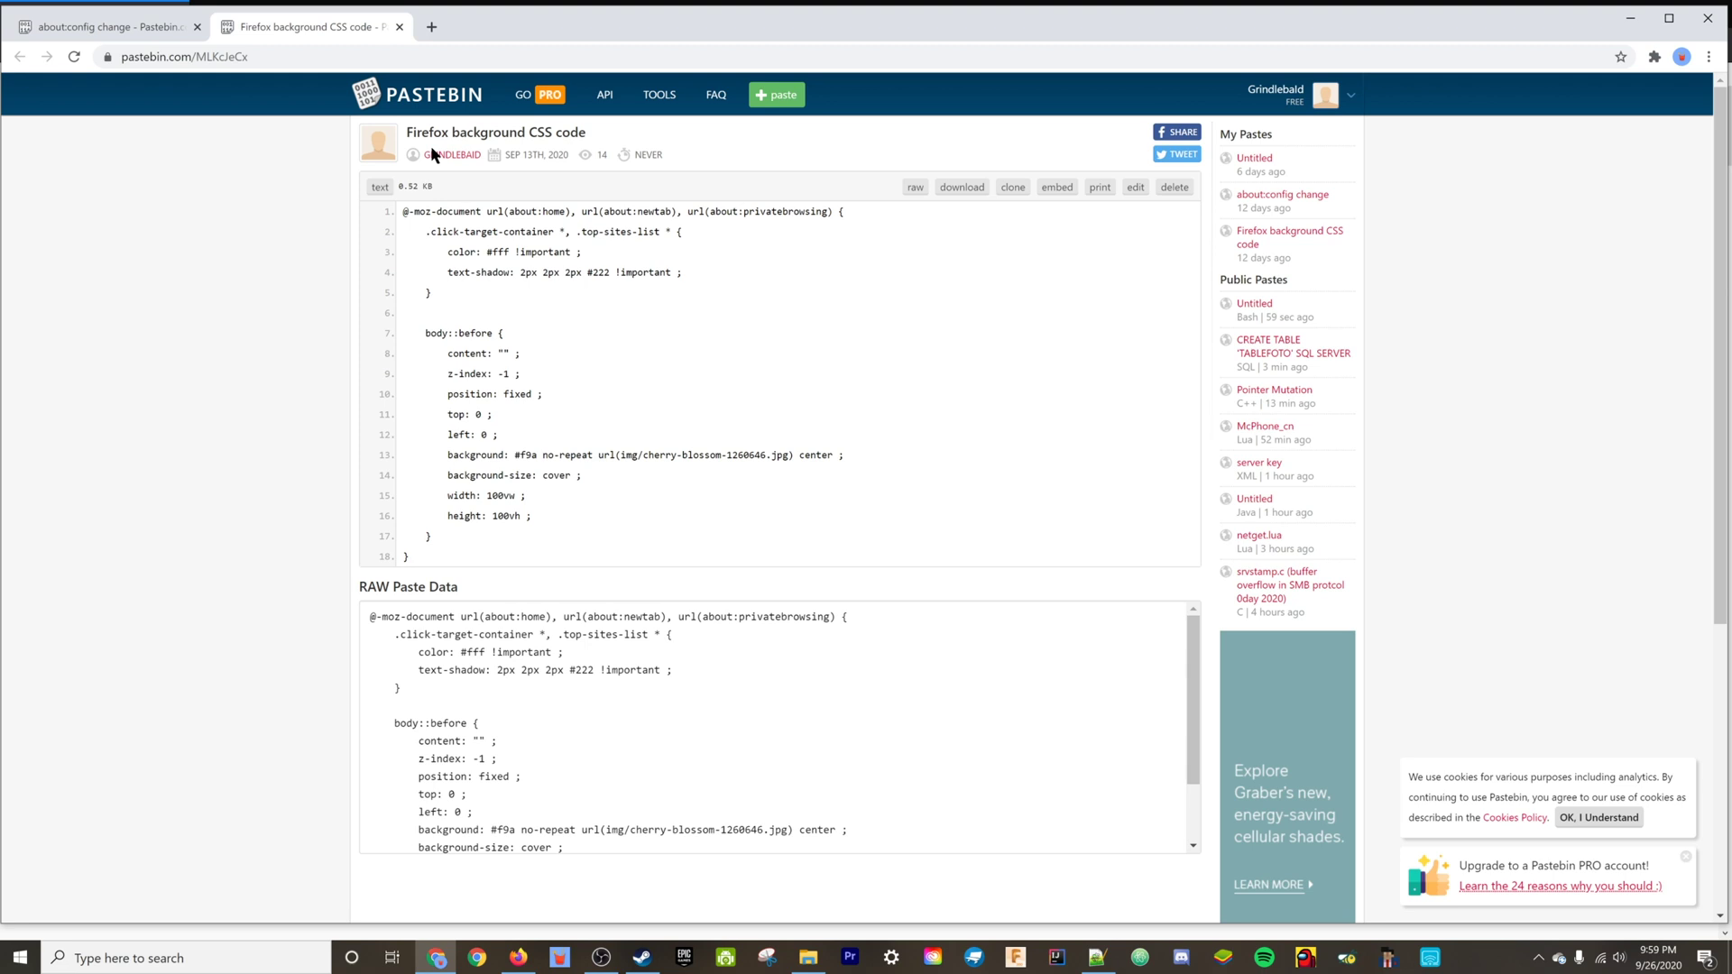
scroll(511, 805, "down", 2)
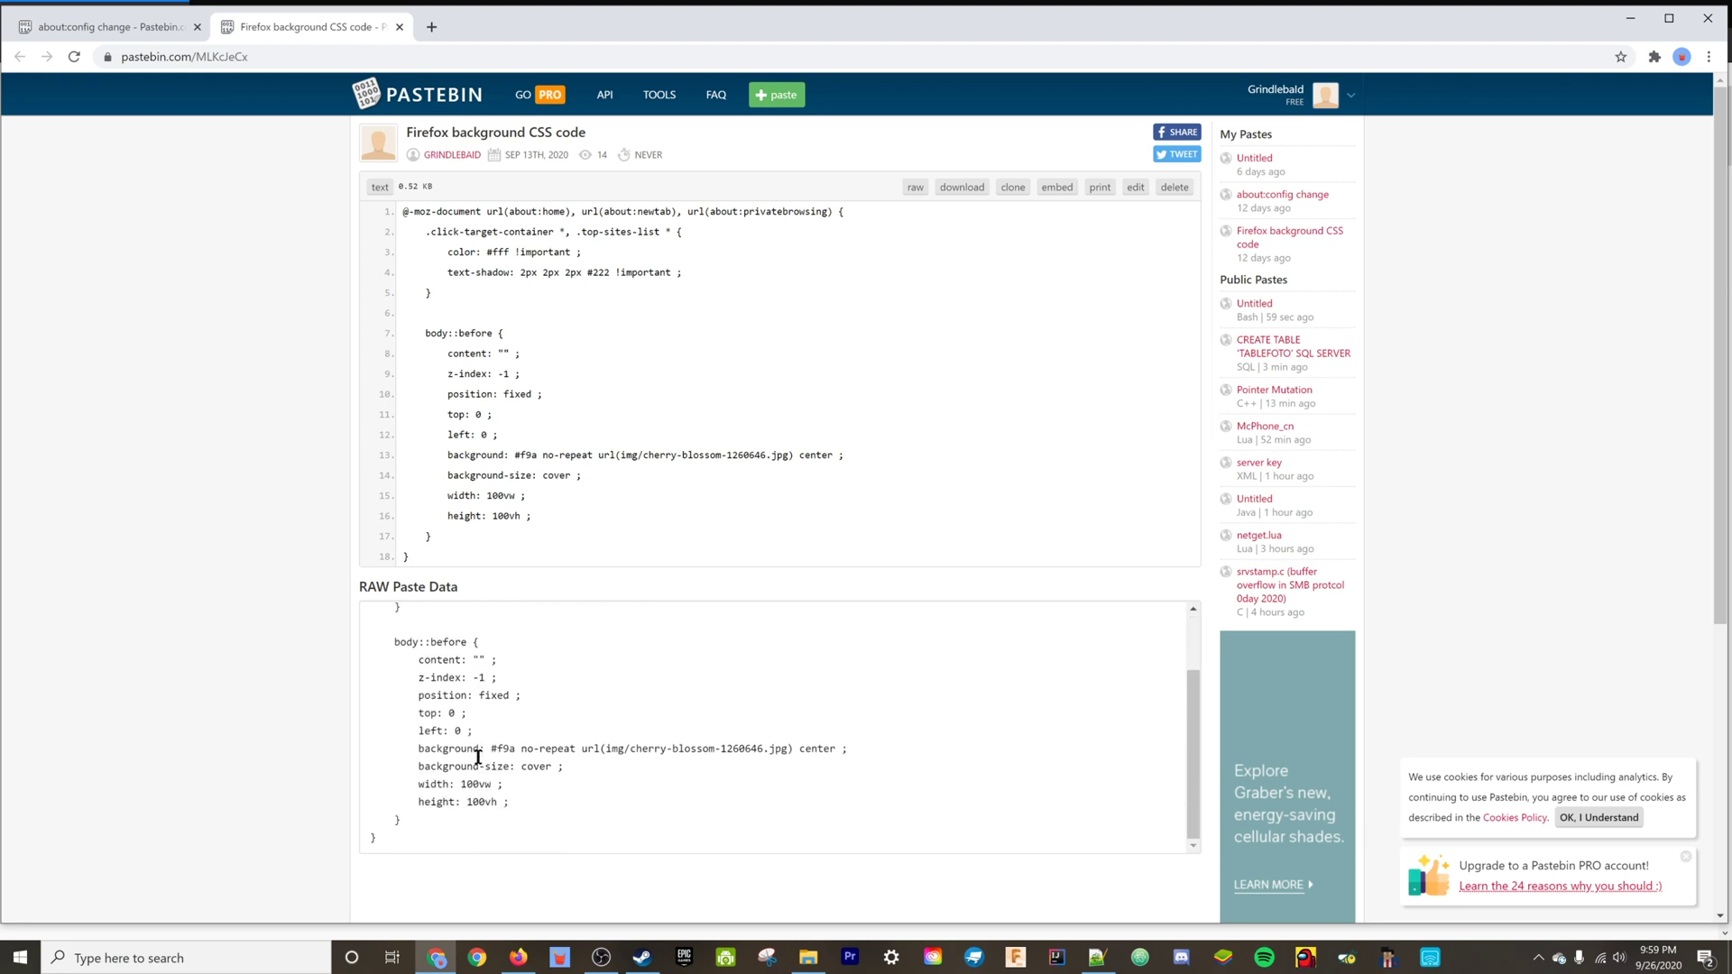
scroll(436, 800, "up", 2)
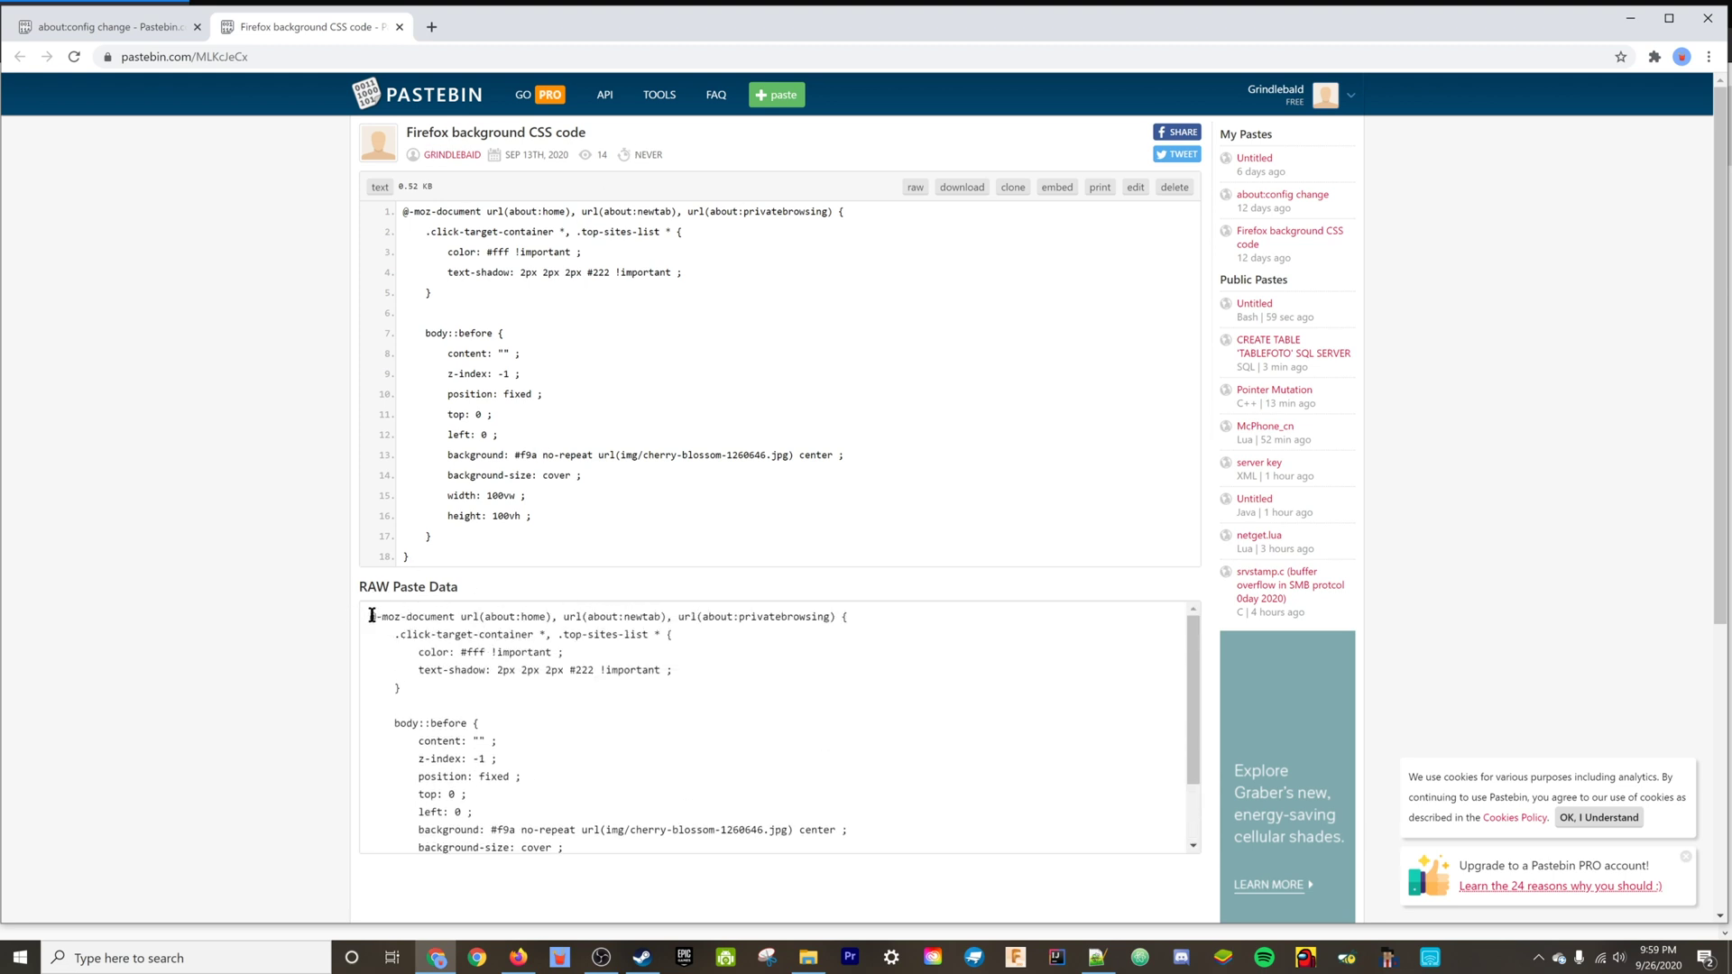
left_click_drag(370, 617, 521, 517)
key("ctrl+c")
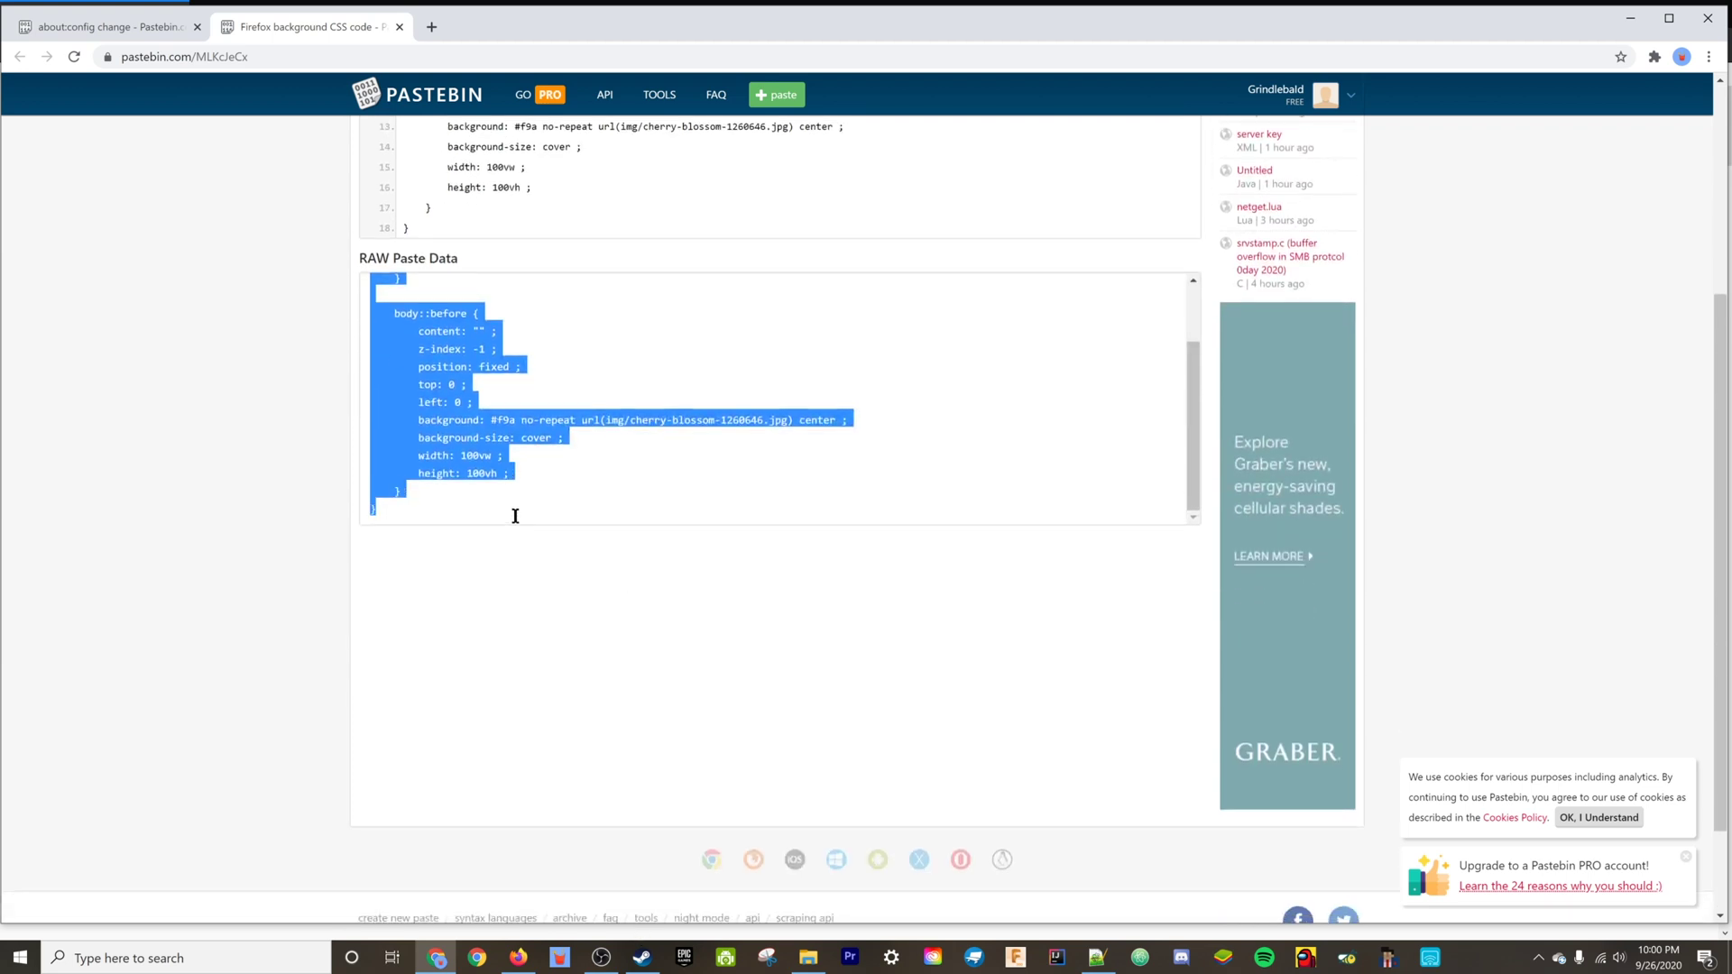
Step: Paste the copied background CSS into the empty userContent.css in Notepad++
left_click(517, 957)
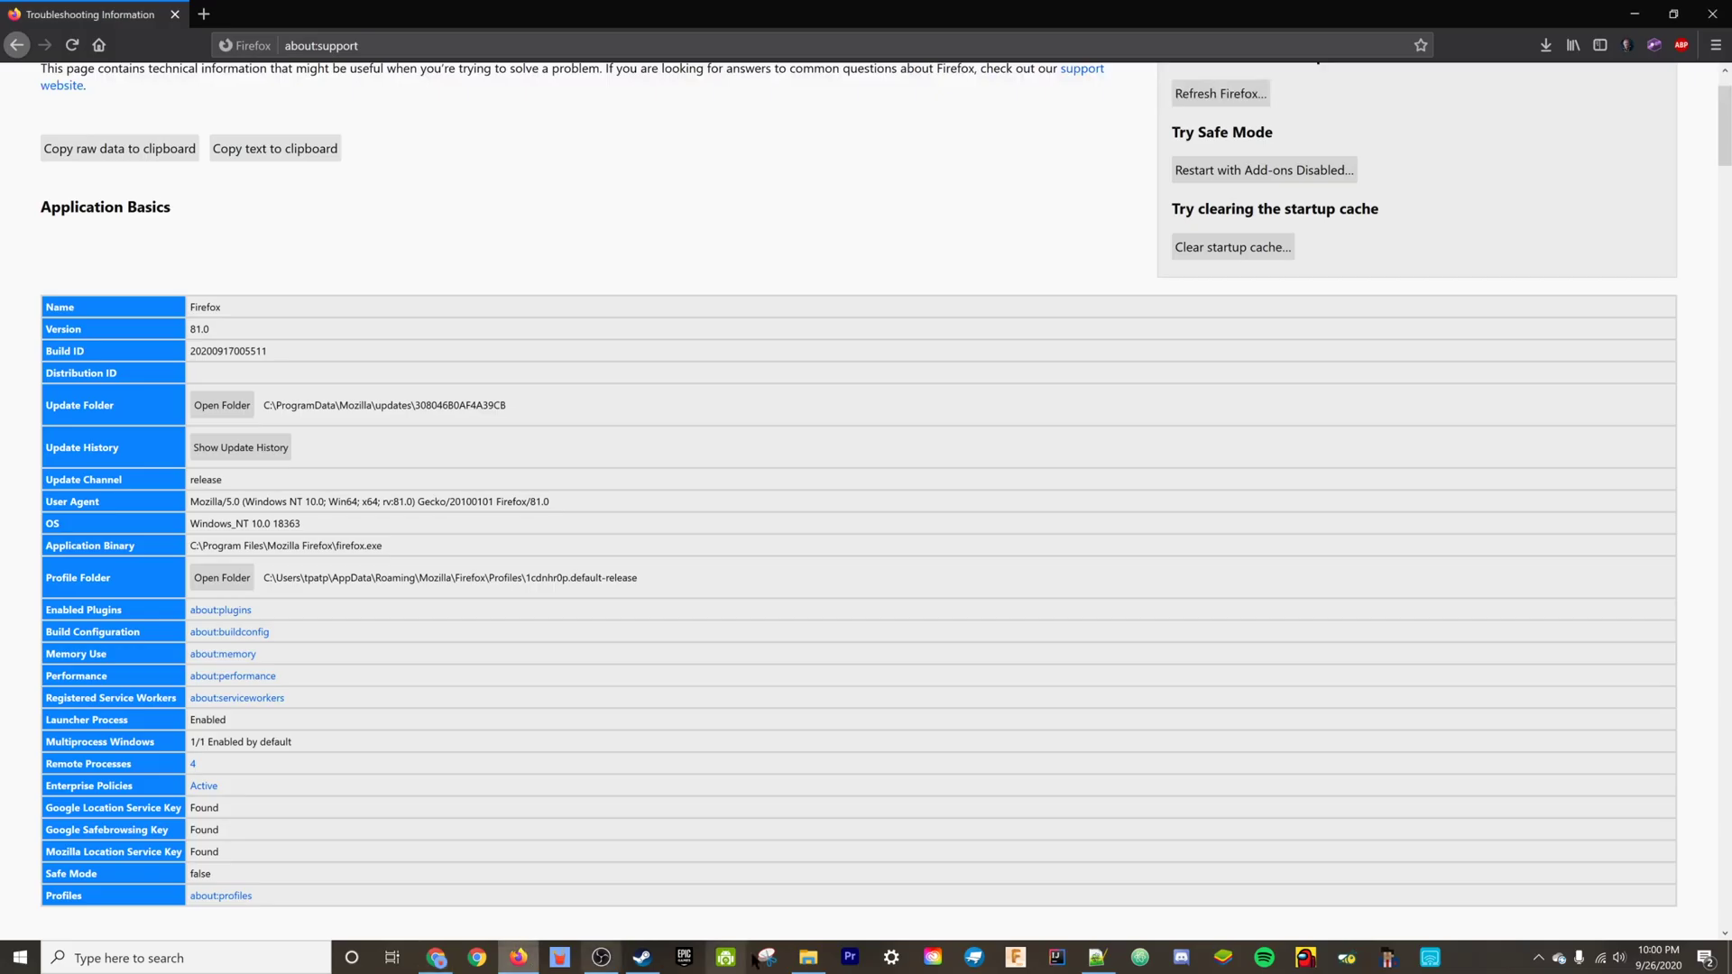
left_click(808, 958)
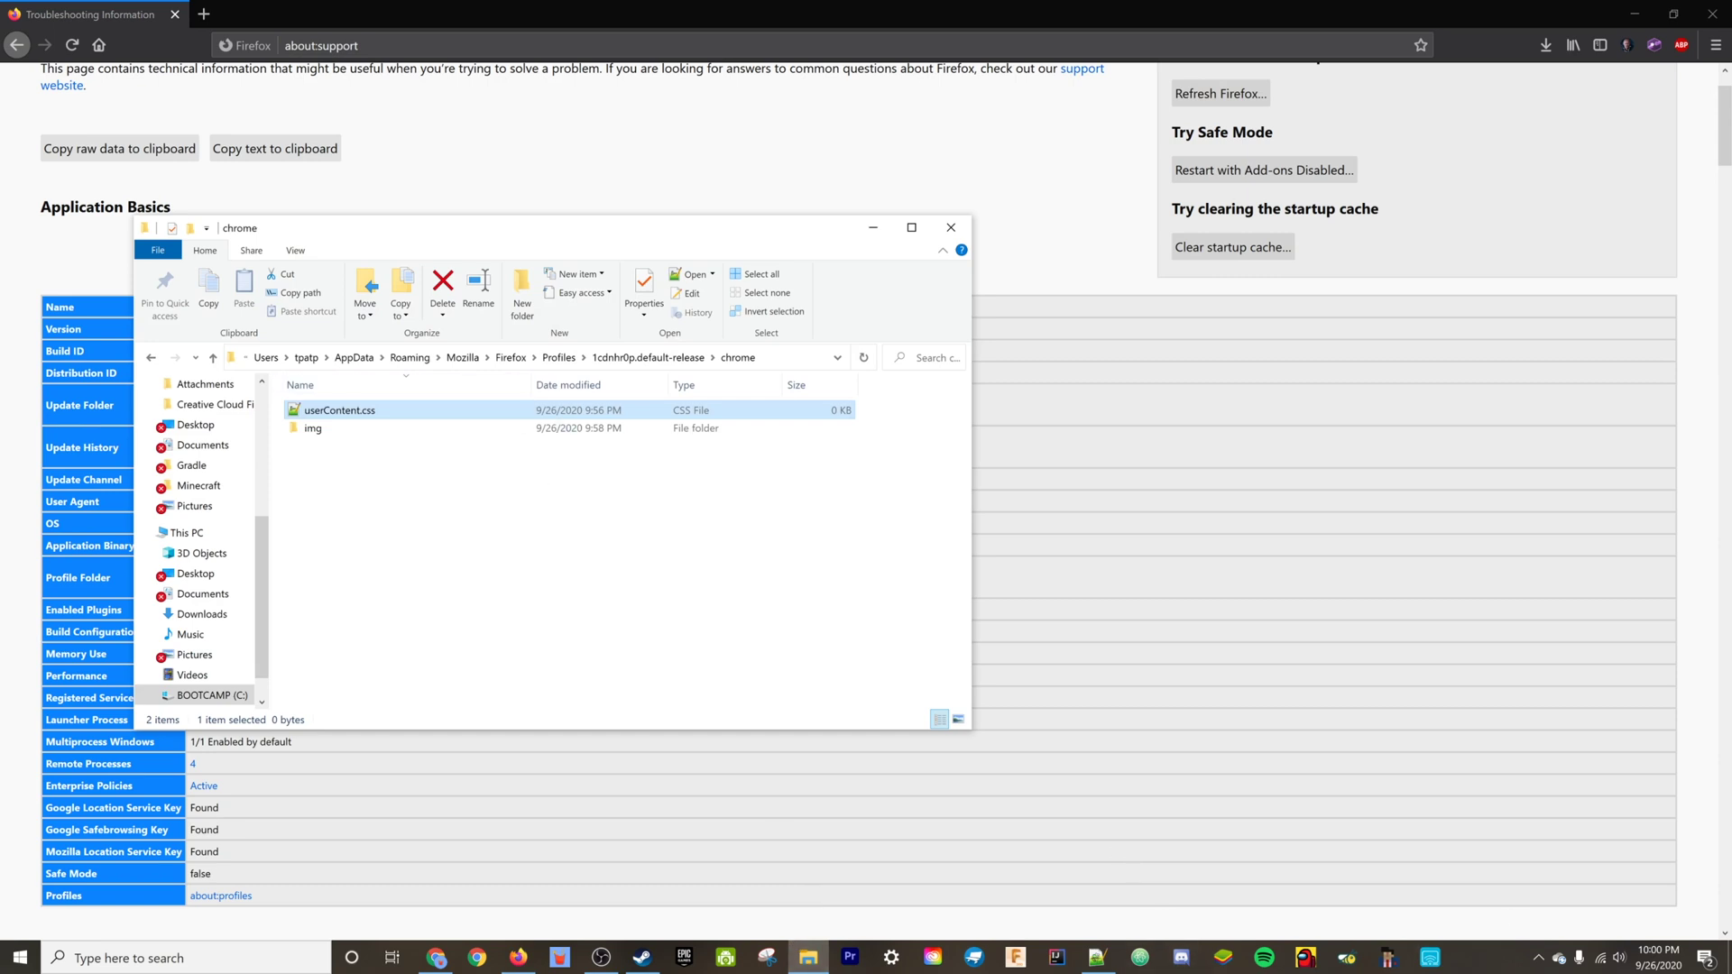
left_click(1096, 958)
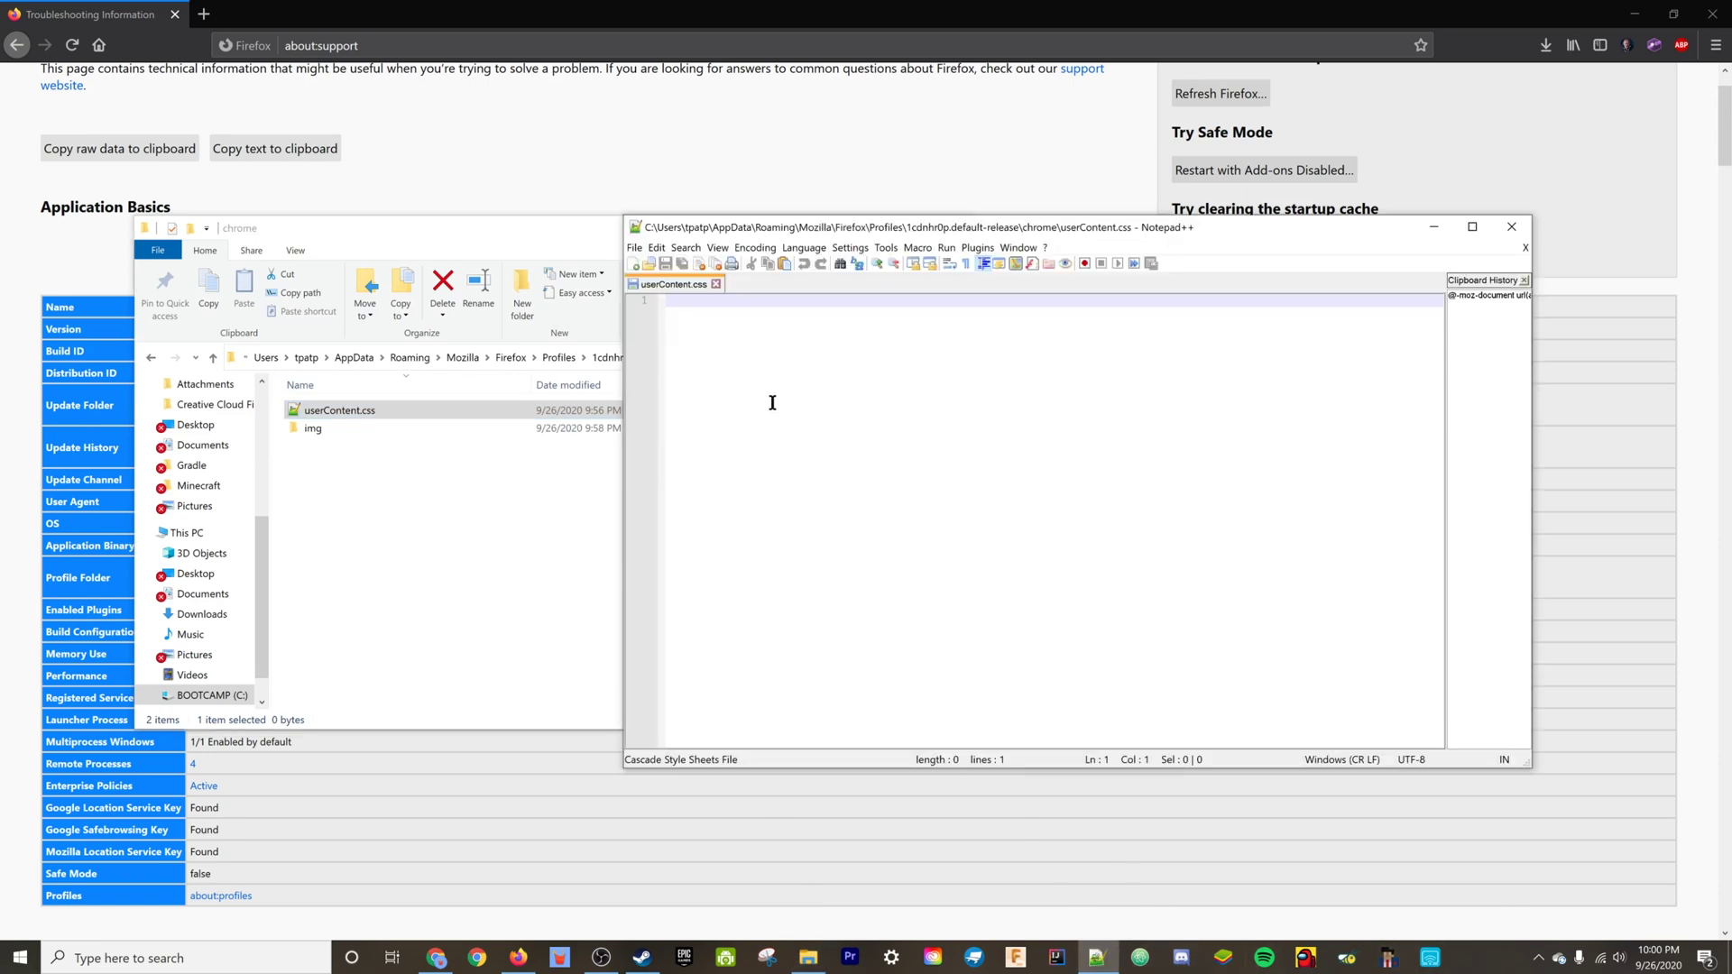
key("ctrl+v")
Step: Select the cherry-blossom-1260646.jpg file name in the body::before url on line 13
left_click_drag(801, 379, 991, 590)
left_click(981, 584)
left_click(939, 488)
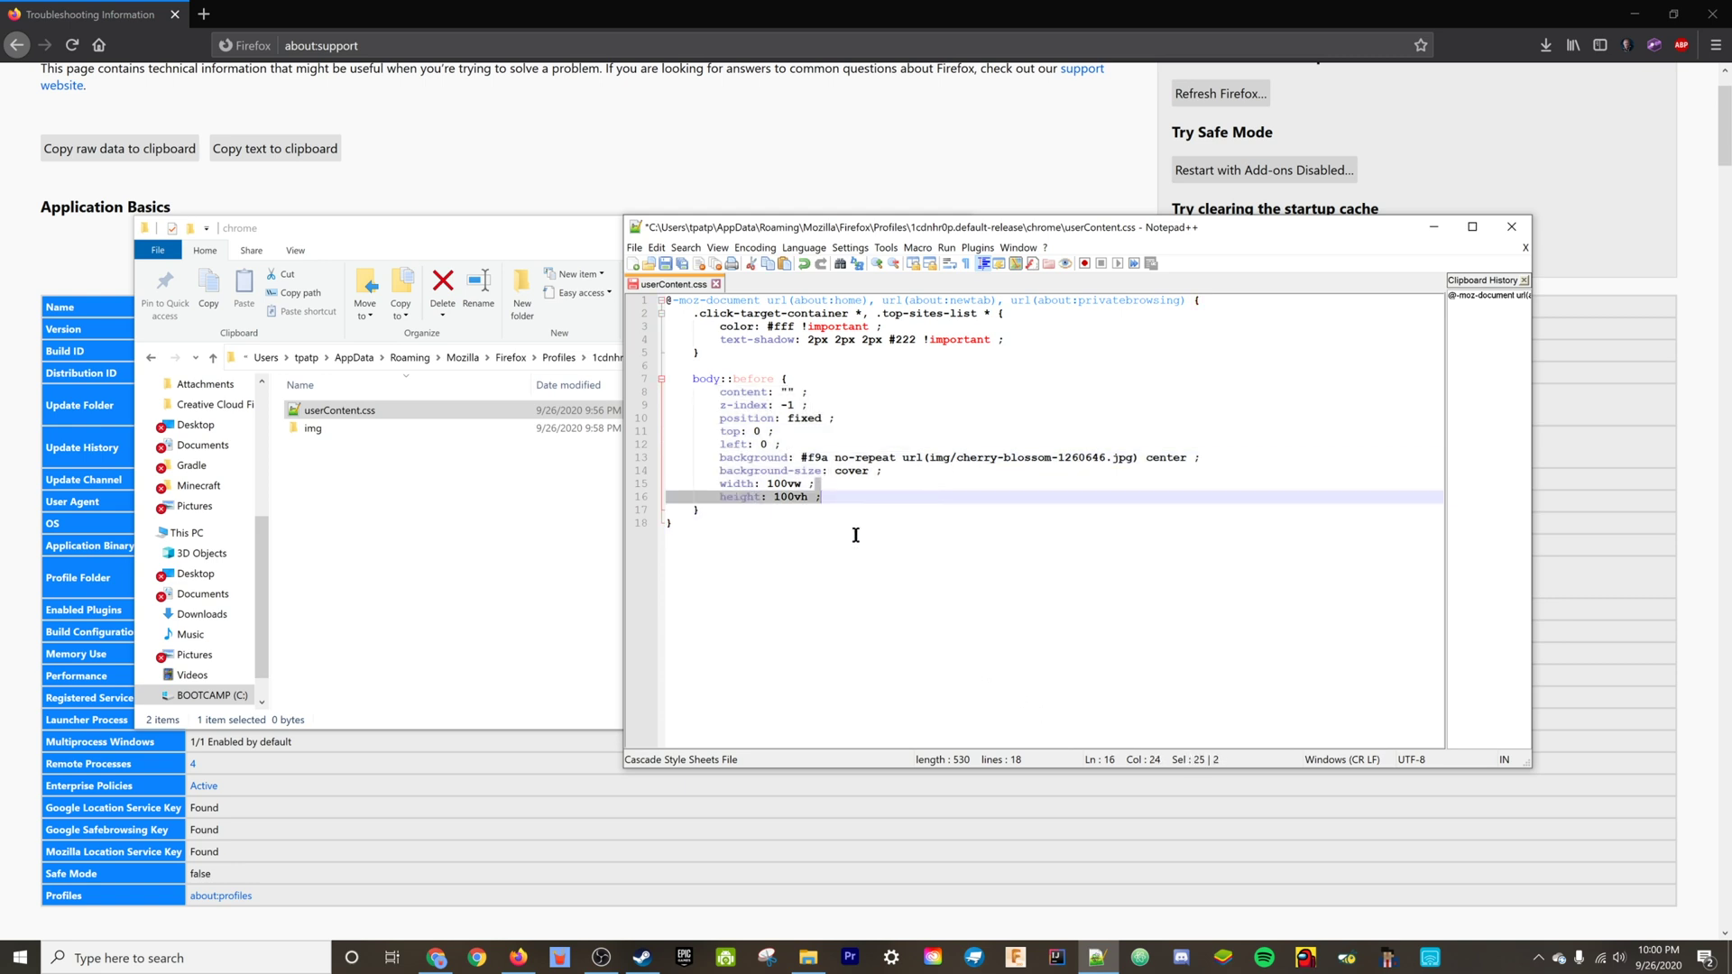
left_click(981, 447)
left_click(1012, 470)
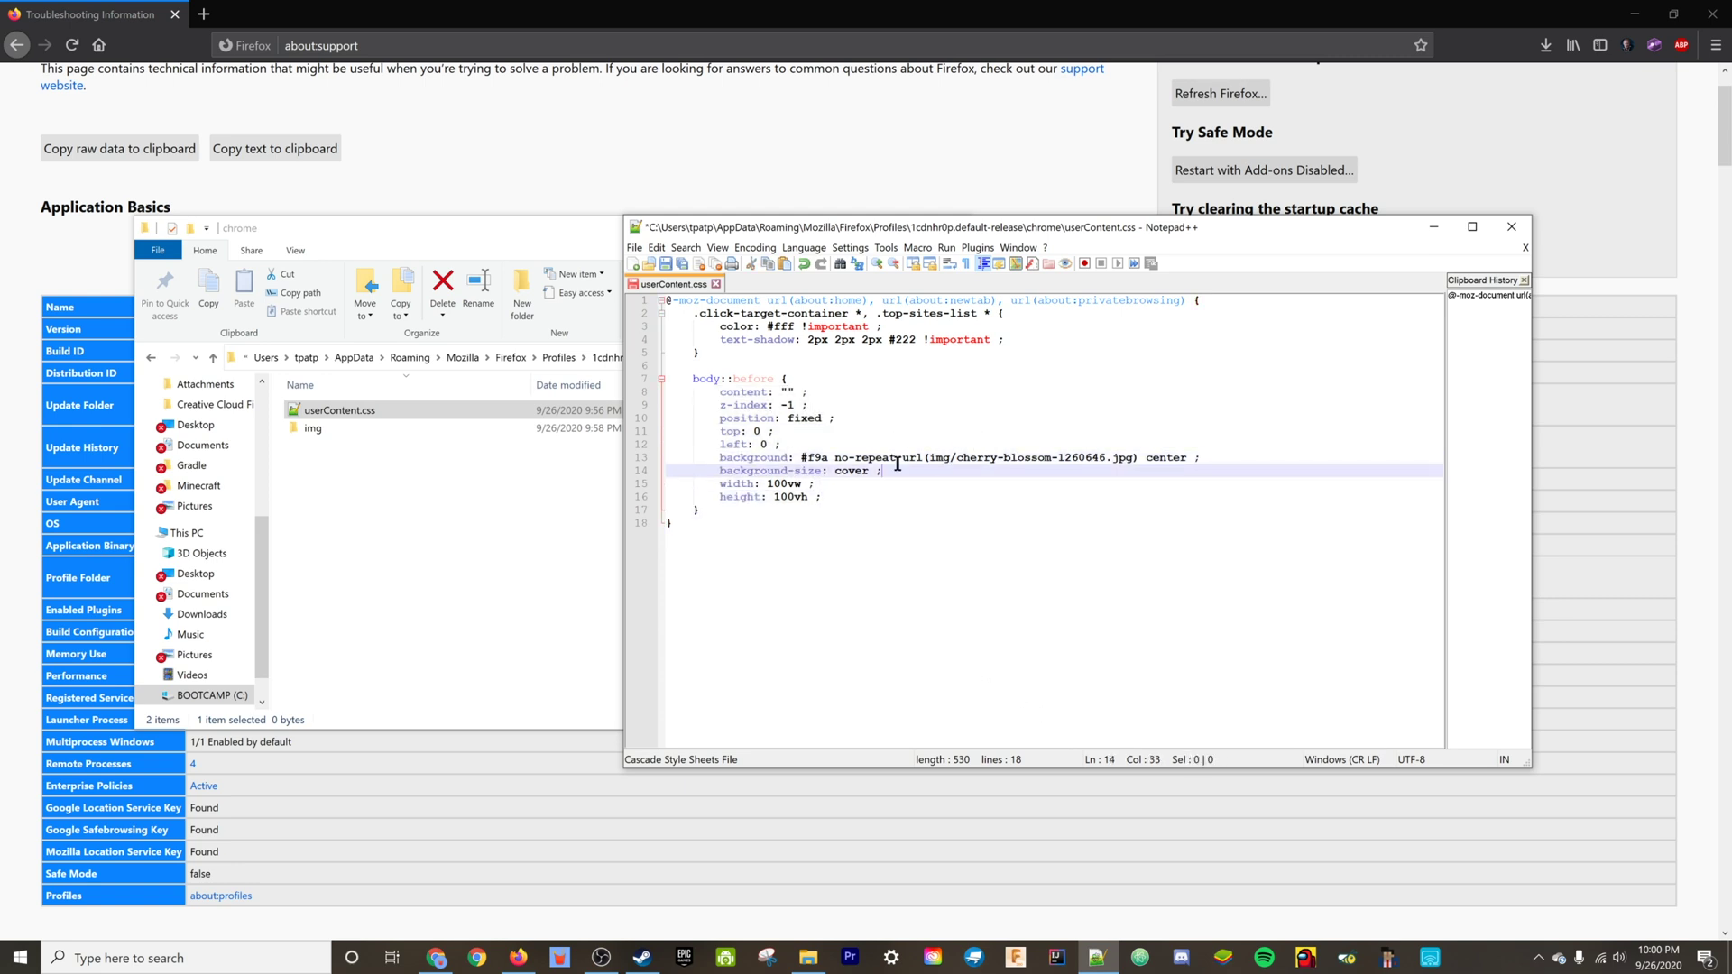
left_click_drag(718, 457, 758, 461)
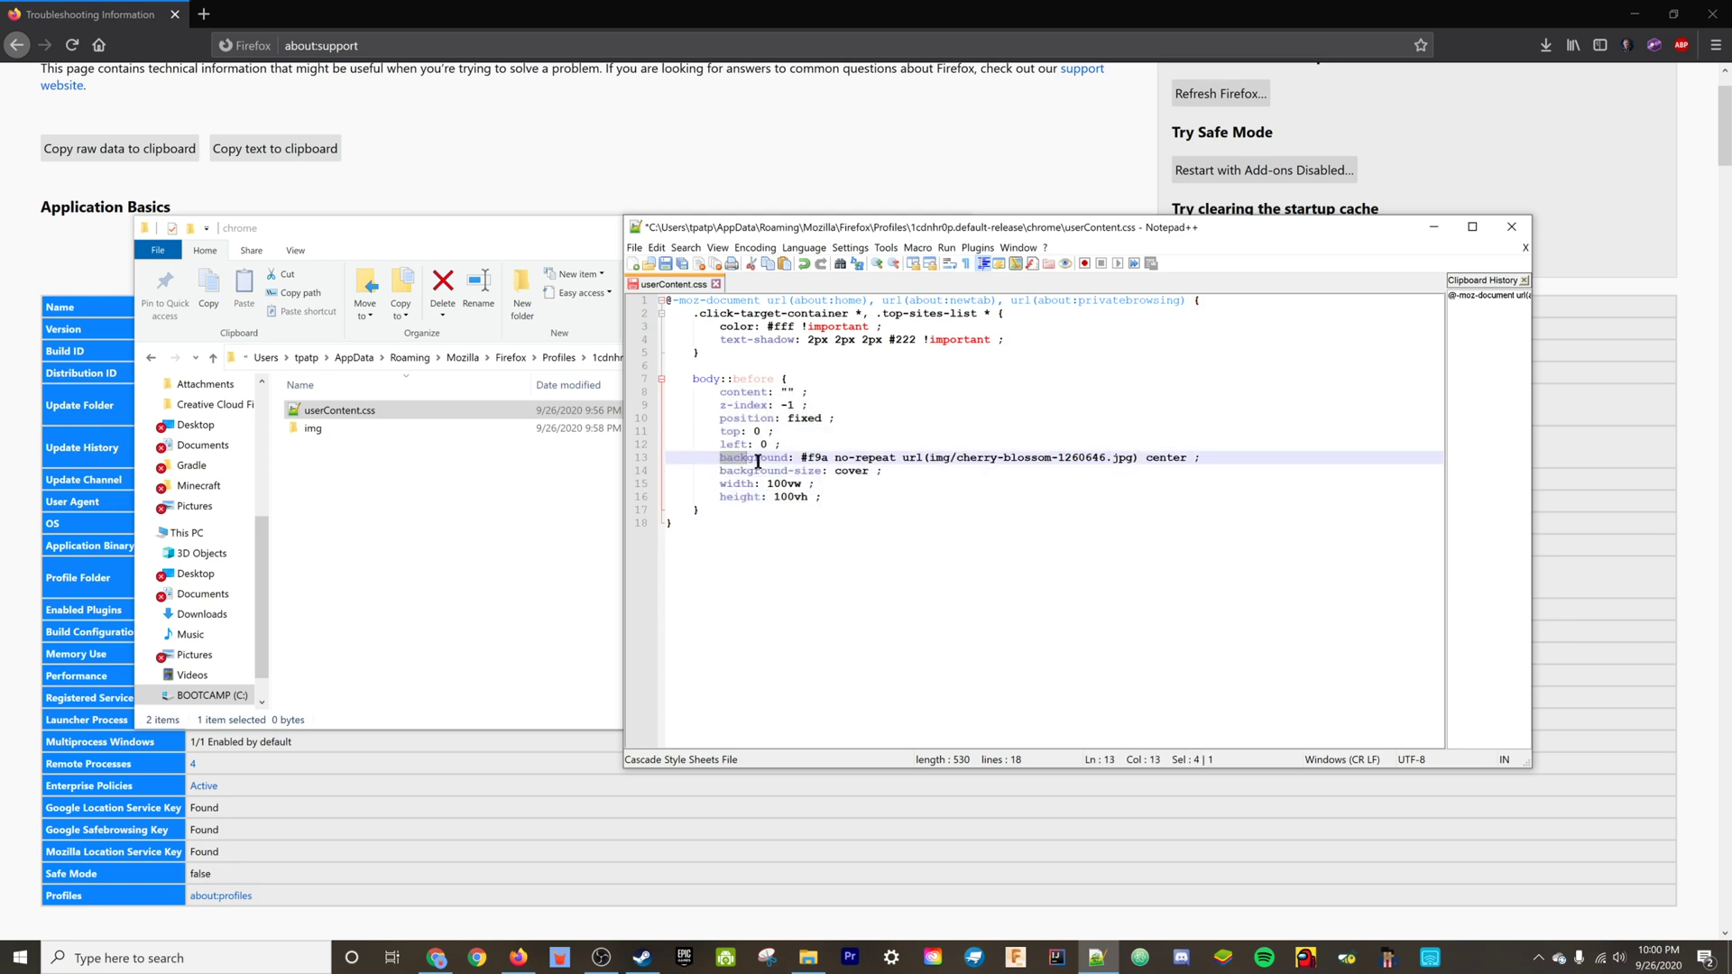
left_click(804, 470)
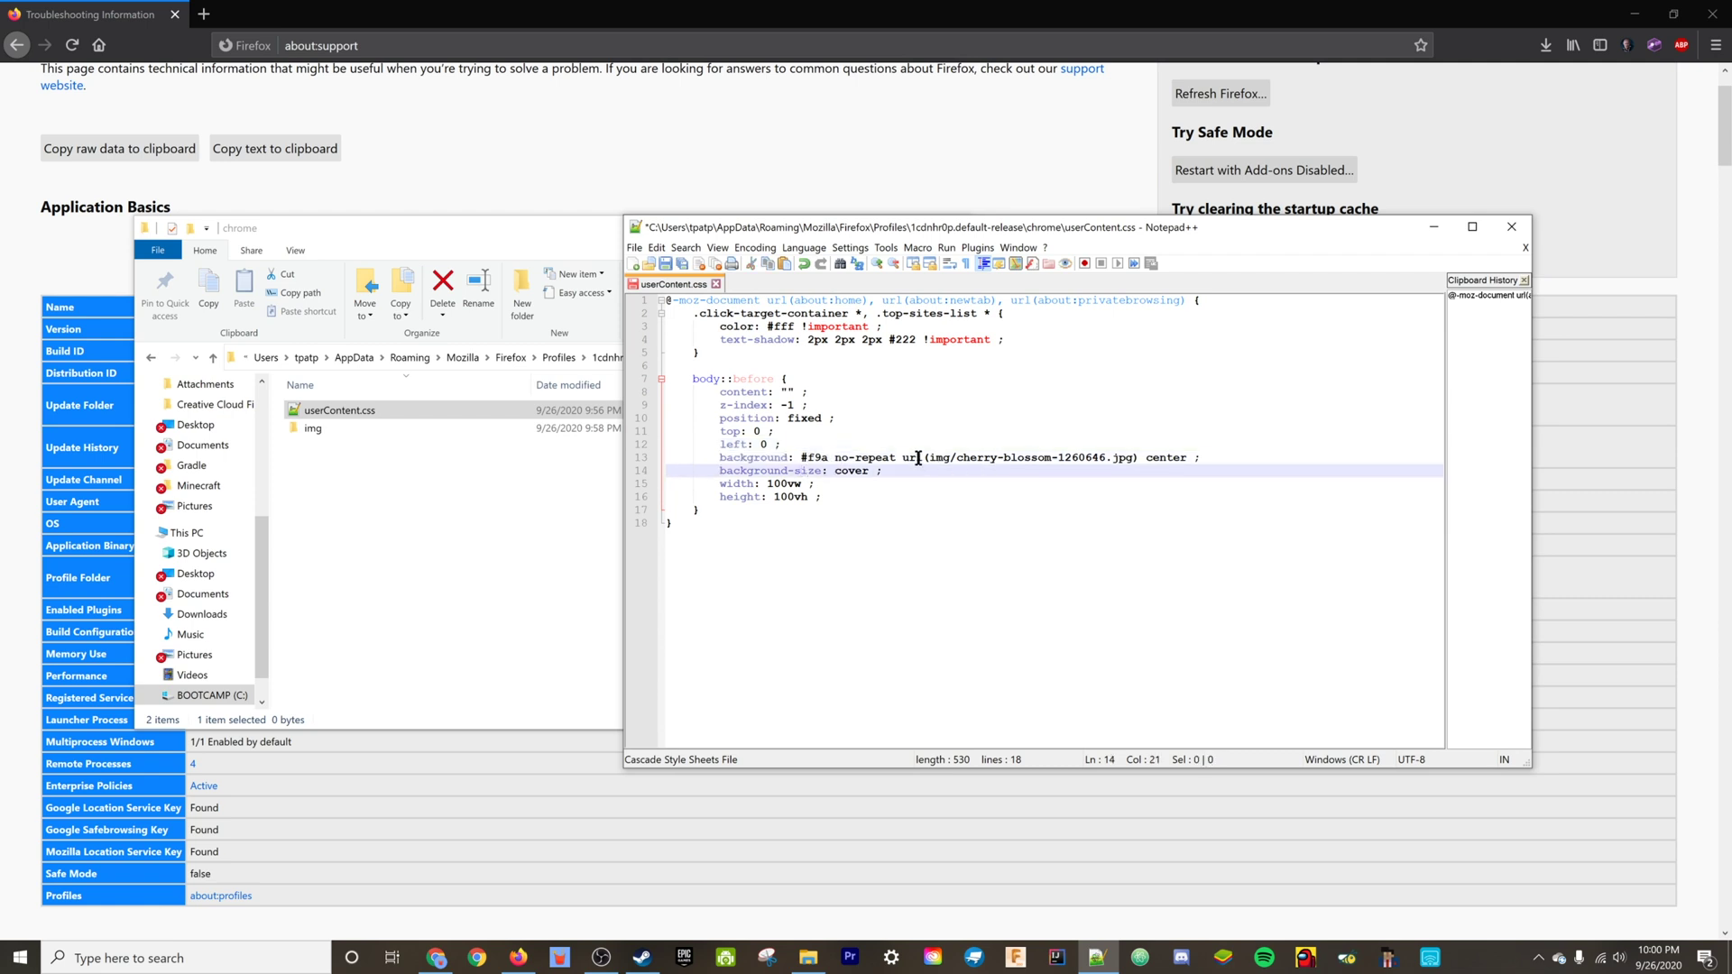
left_click_drag(935, 455, 1125, 462)
left_click(1051, 451)
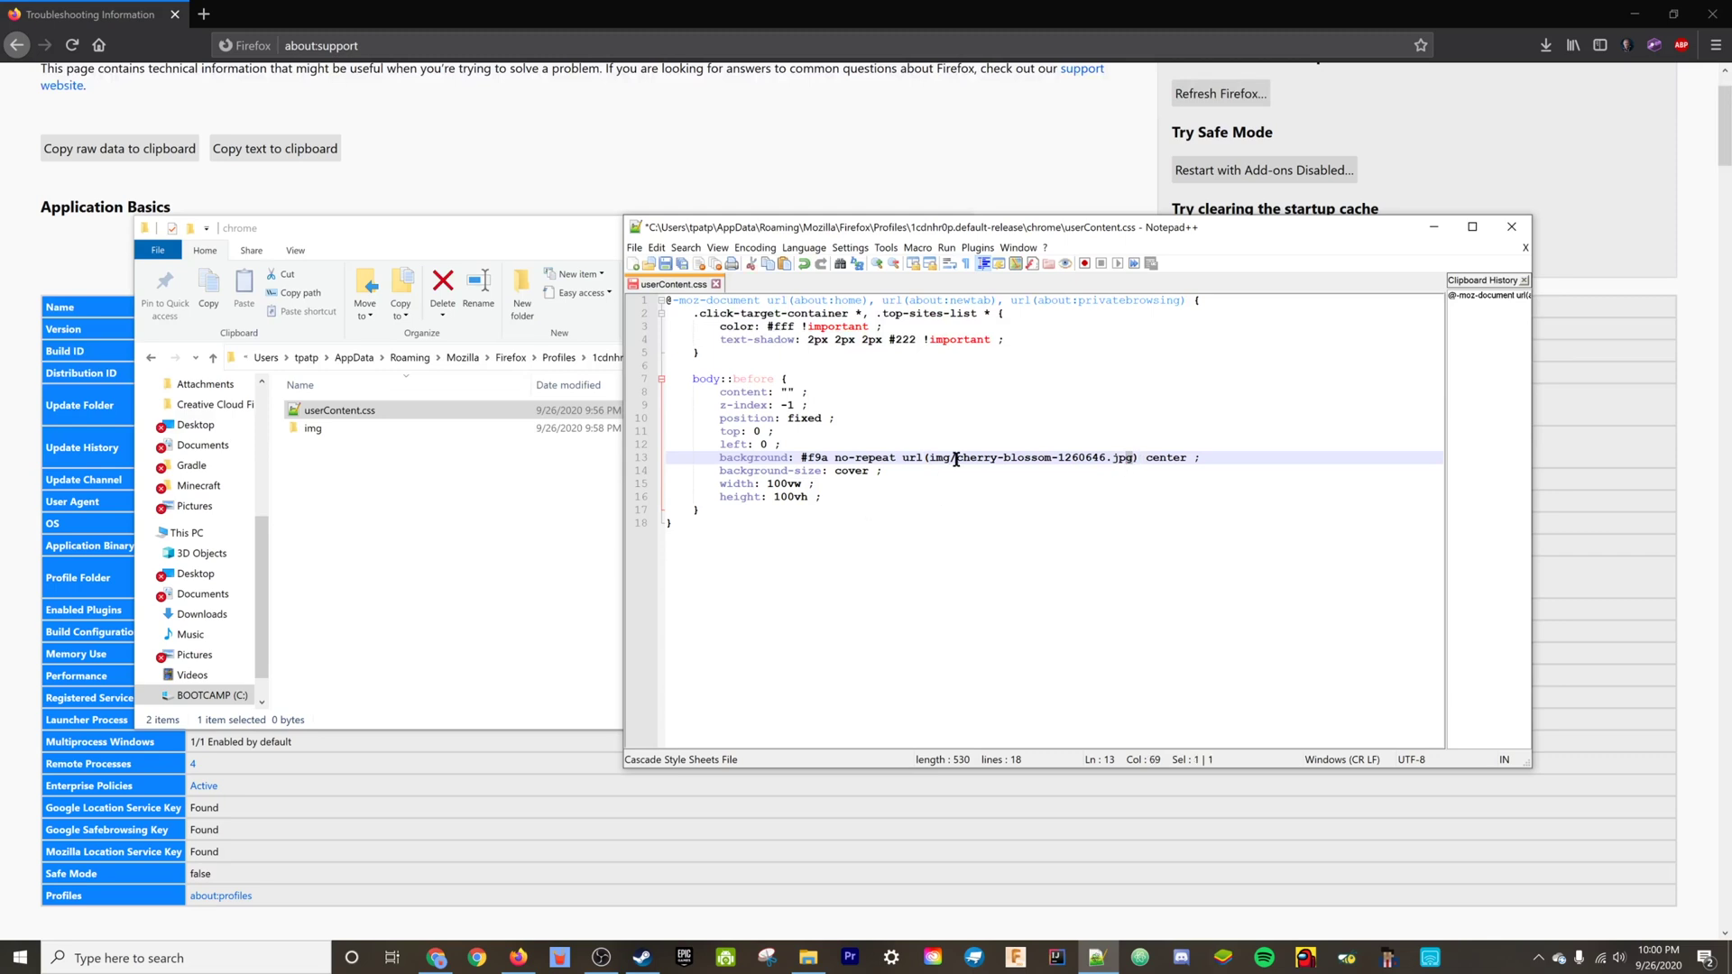
left_click_drag(956, 458, 1135, 461)
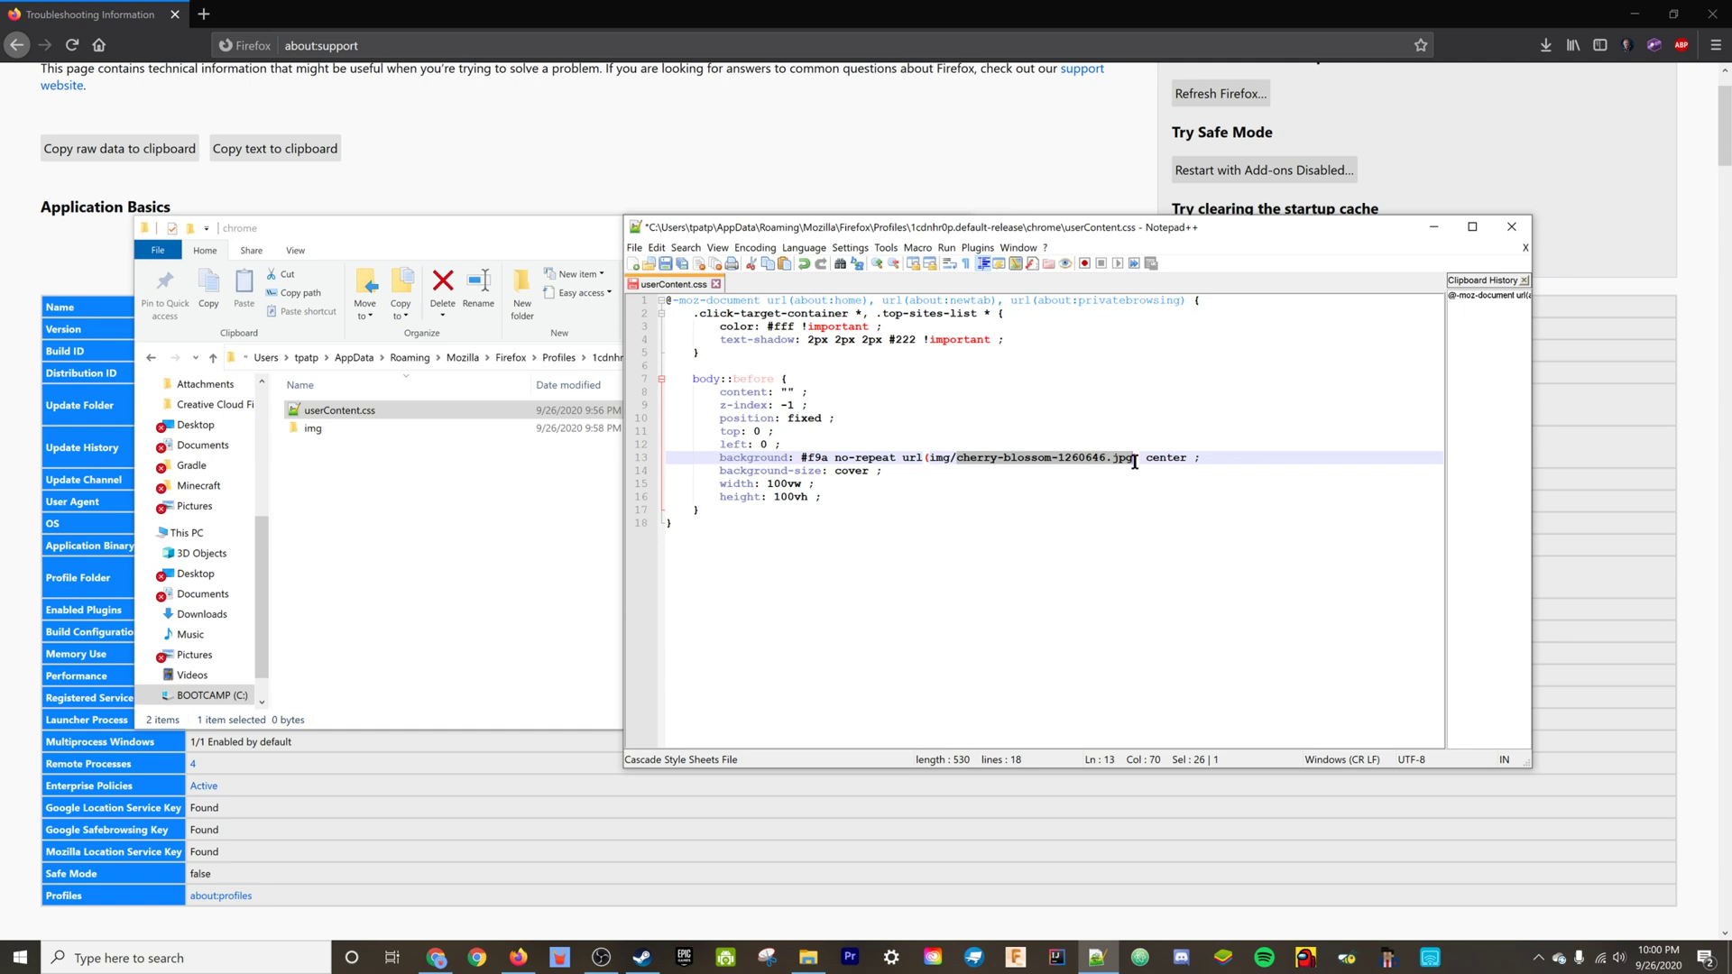
Step: Check the image name in the img folder, then select the old file name on line 13
left_click(488, 496)
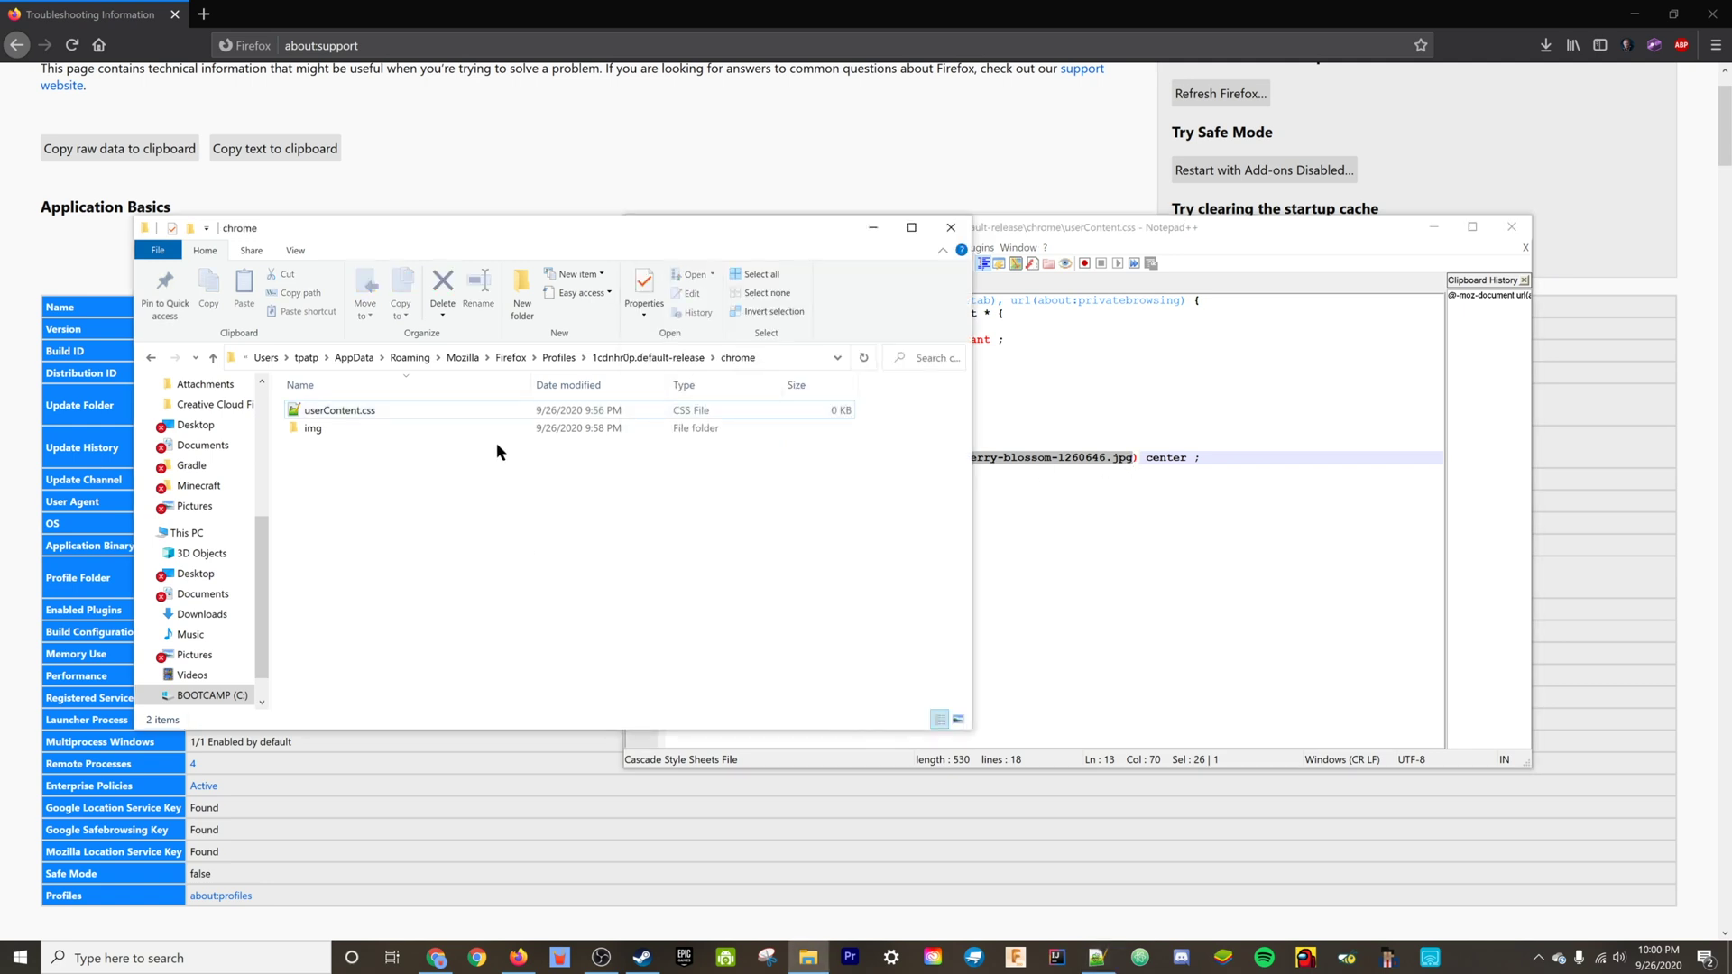
double_click(509, 432)
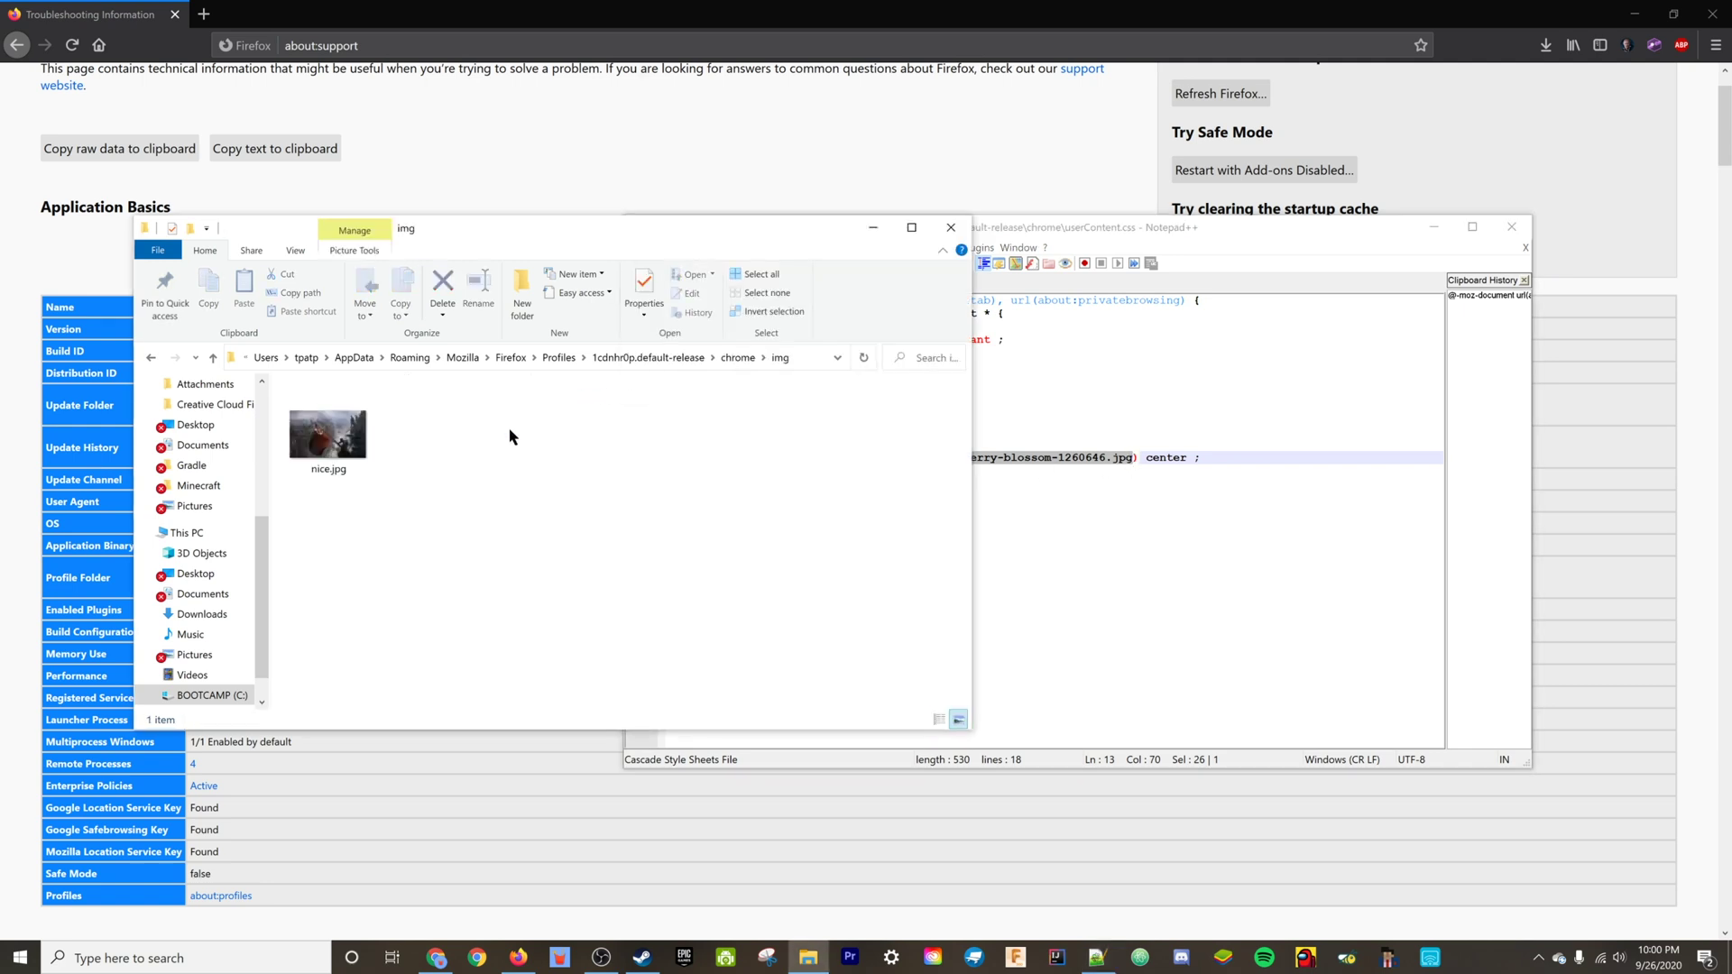
left_click(1151, 498)
double_click(949, 457)
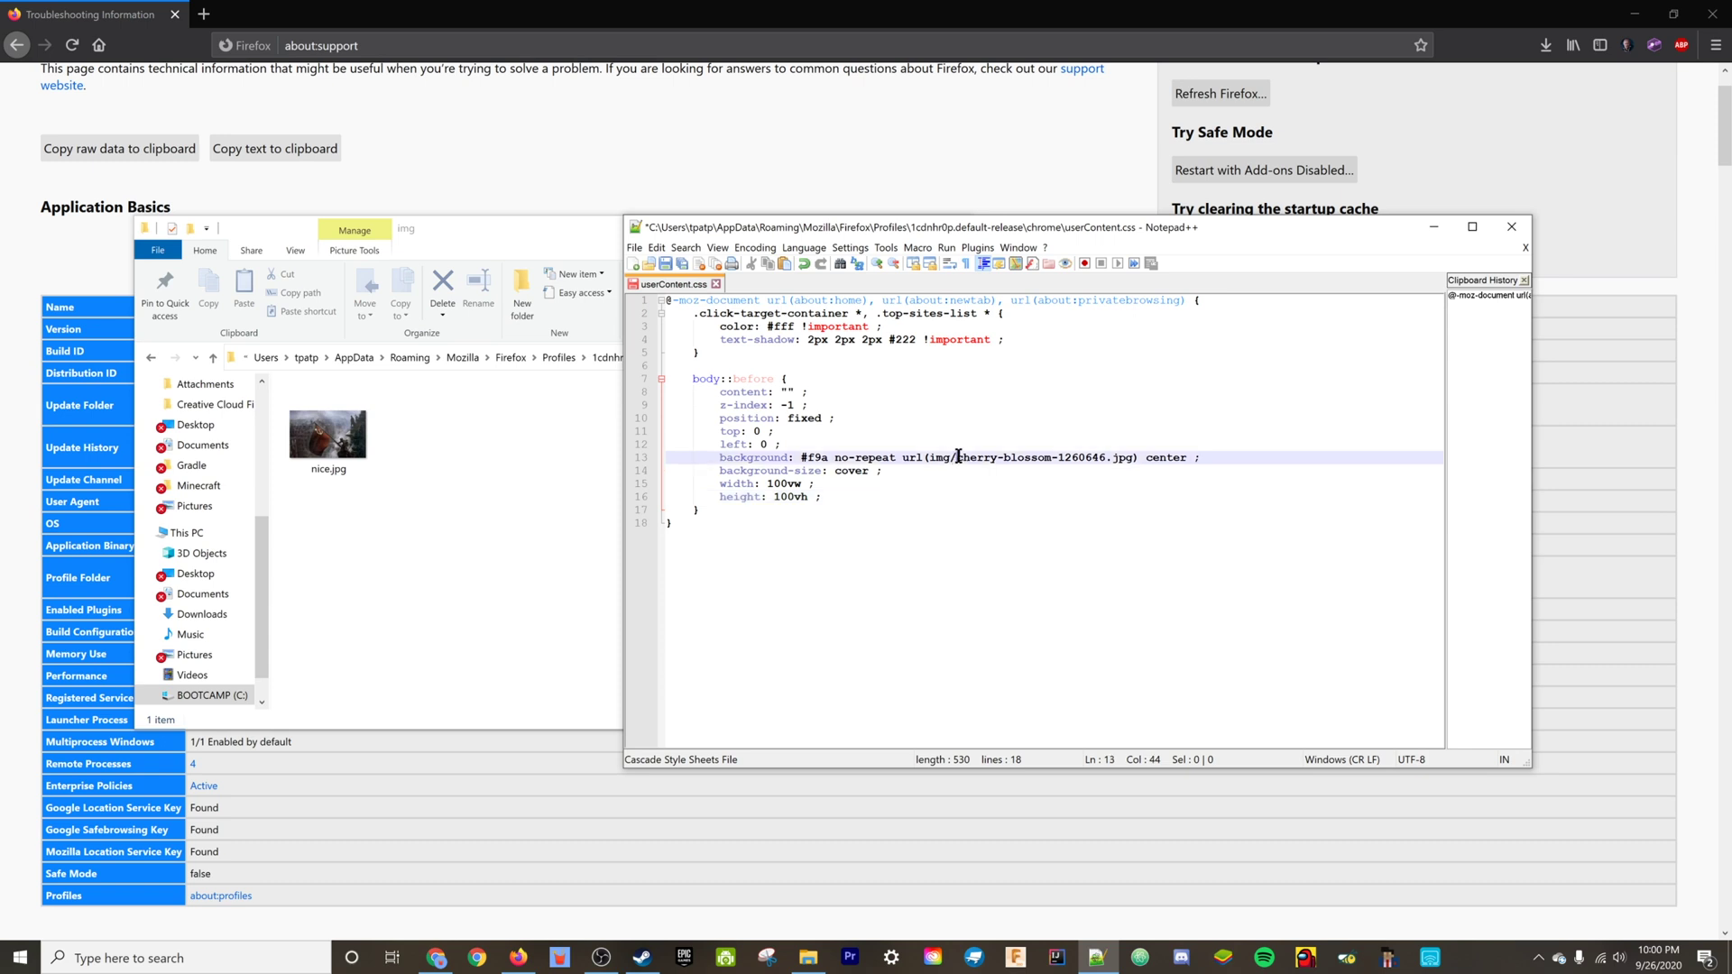
left_click(956, 458)
left_click_drag(956, 458, 1129, 457)
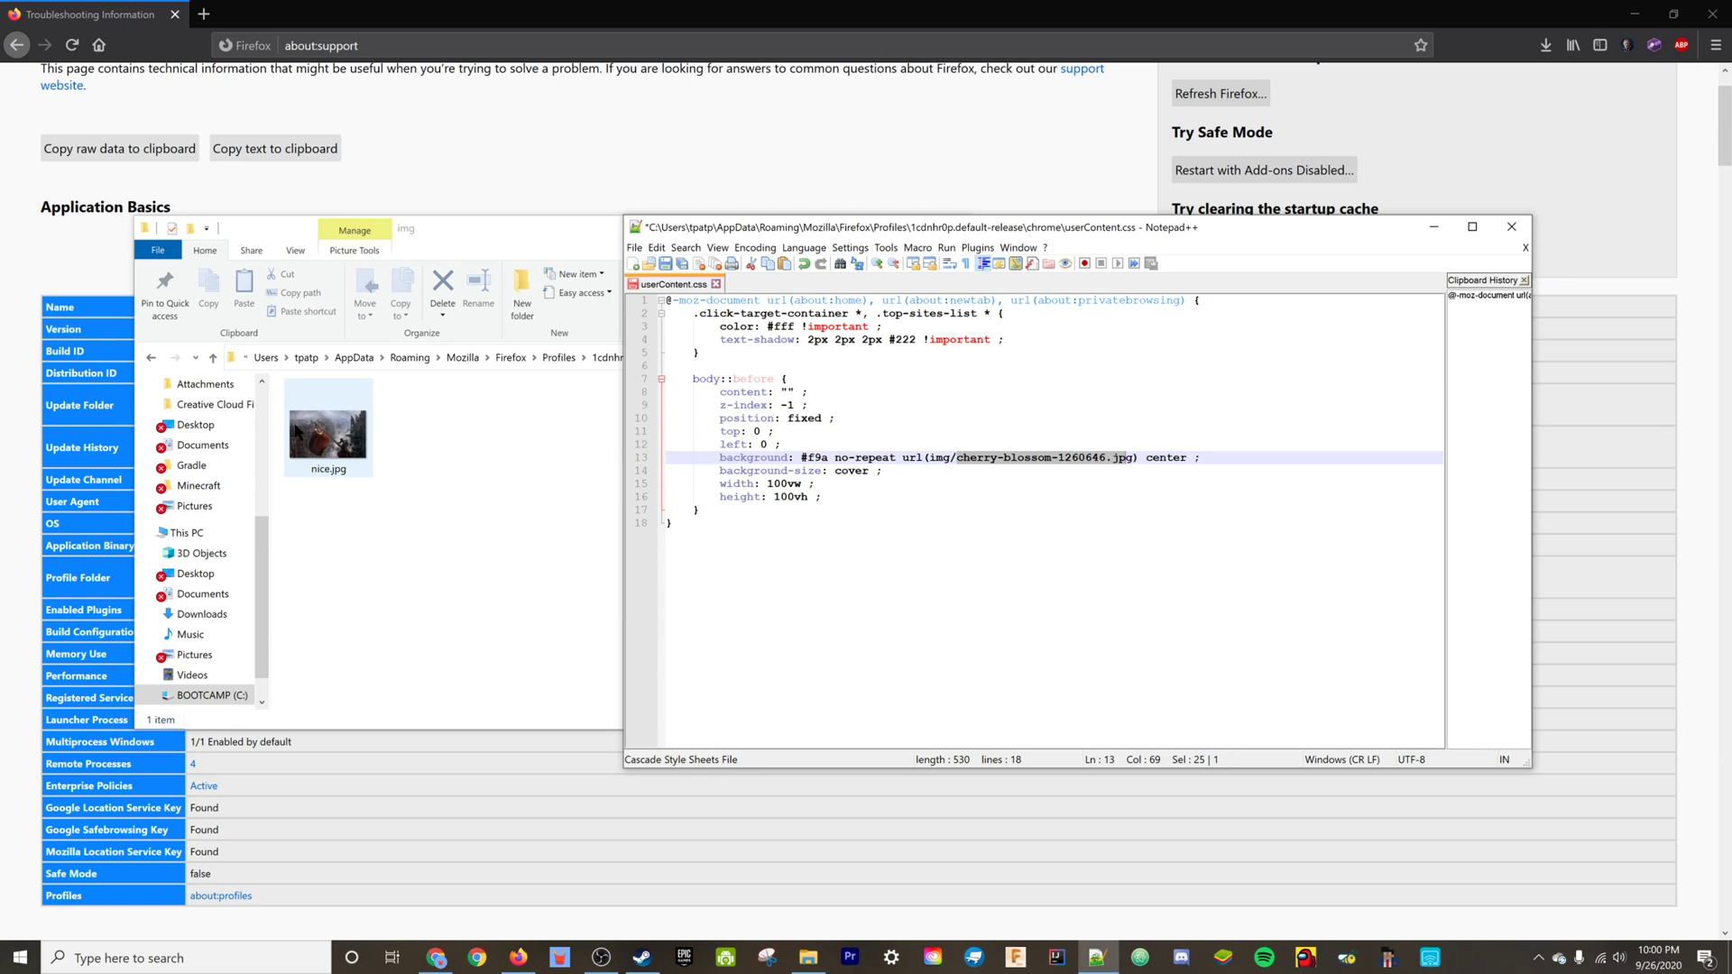
Step: Replace the file name with nice.jpg so the url reads img/nice.jpg
type("nice.gi")
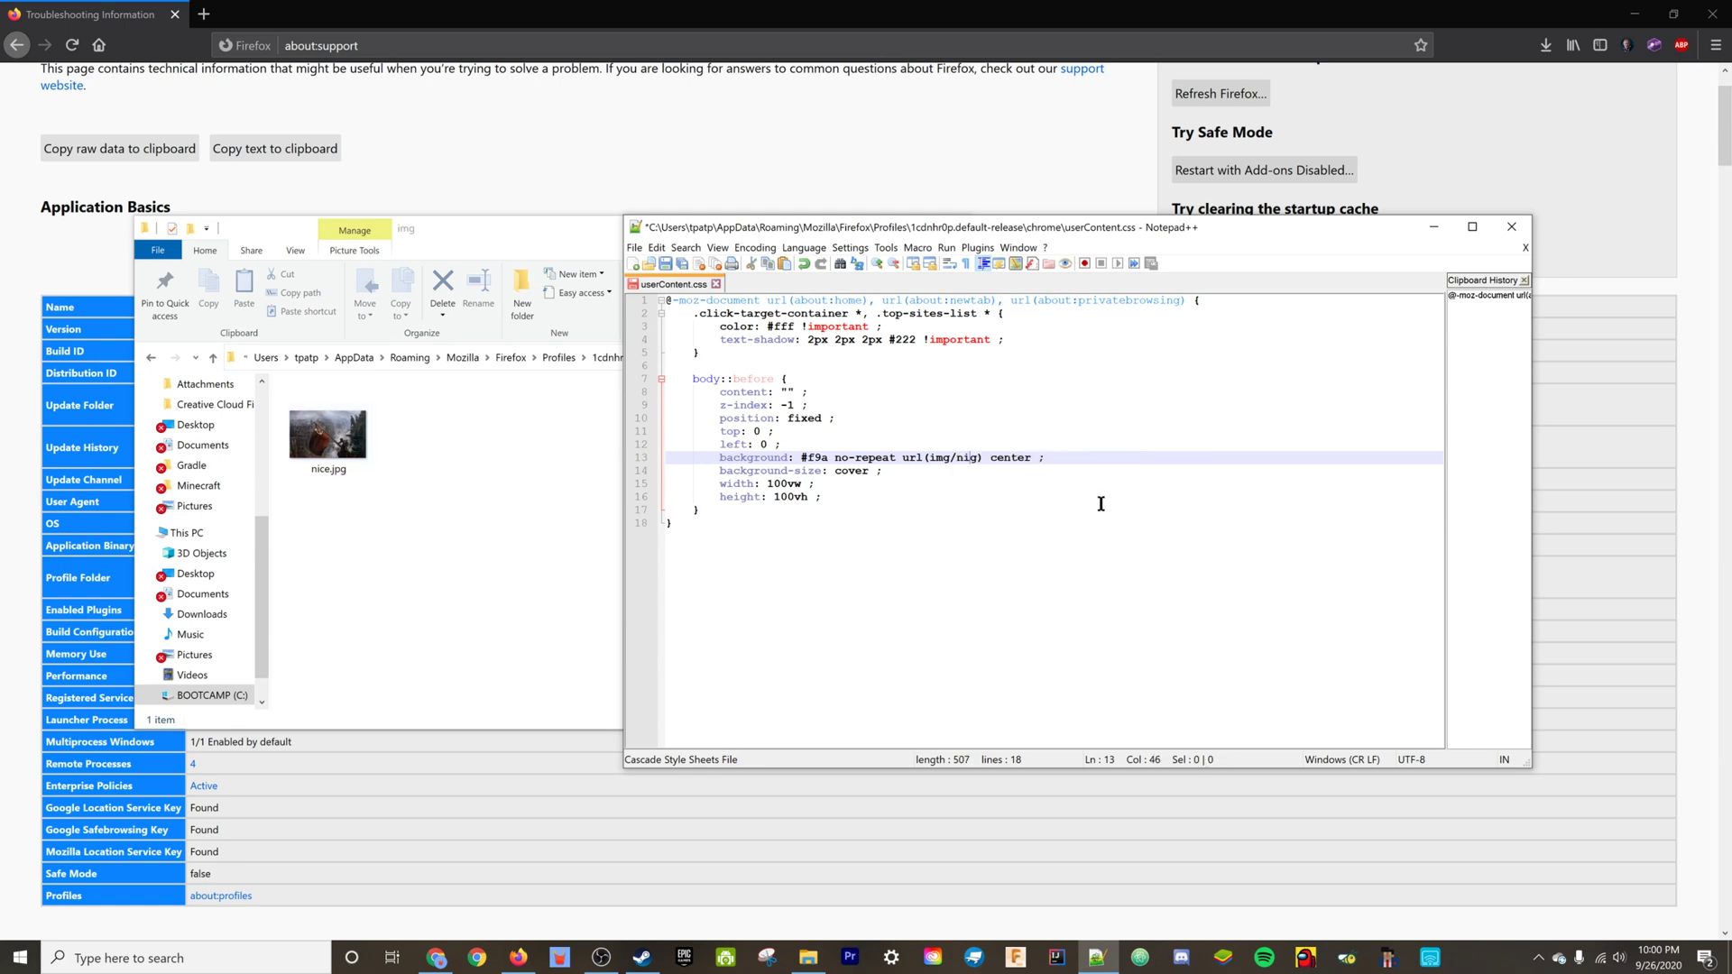
key("BackSpace")
type("i")
key("BackSpace")
key("BackSpace")
key("BackSpace")
type("png")
key("BackSpace")
key("BackSpace")
key("BackSpace")
type("jpg")
left_click(1091, 540)
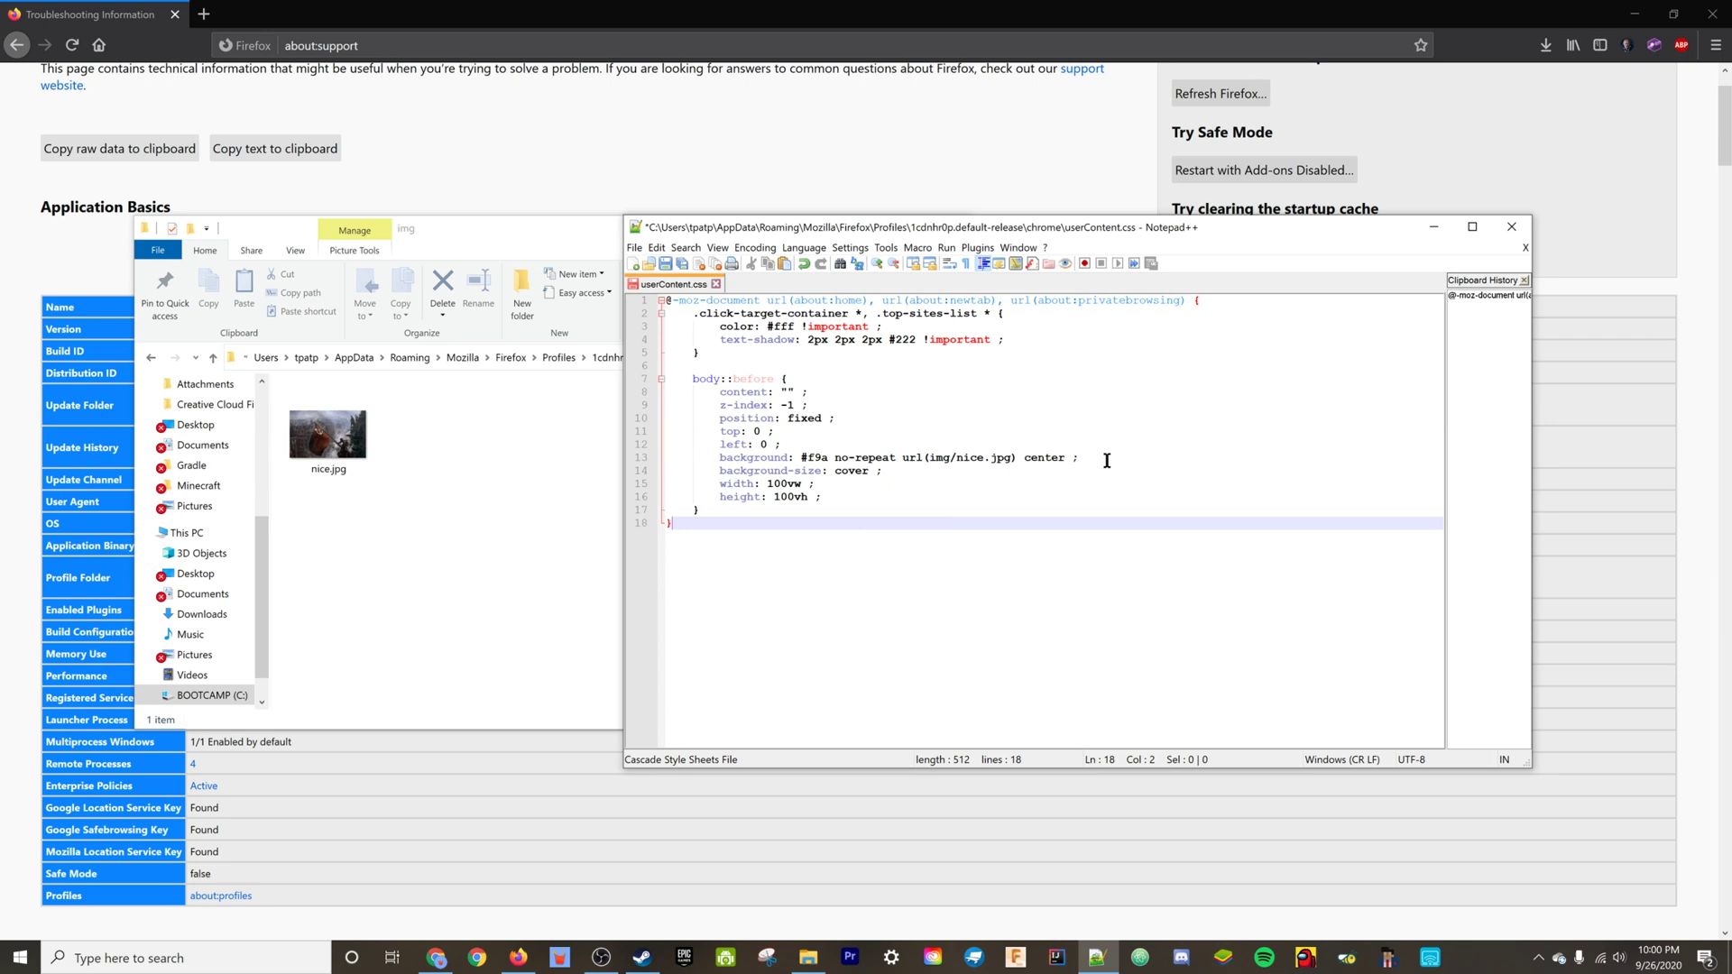
Step: Save userContent.css, close Notepad++, and return to the chrome folder
key("ctrl+s")
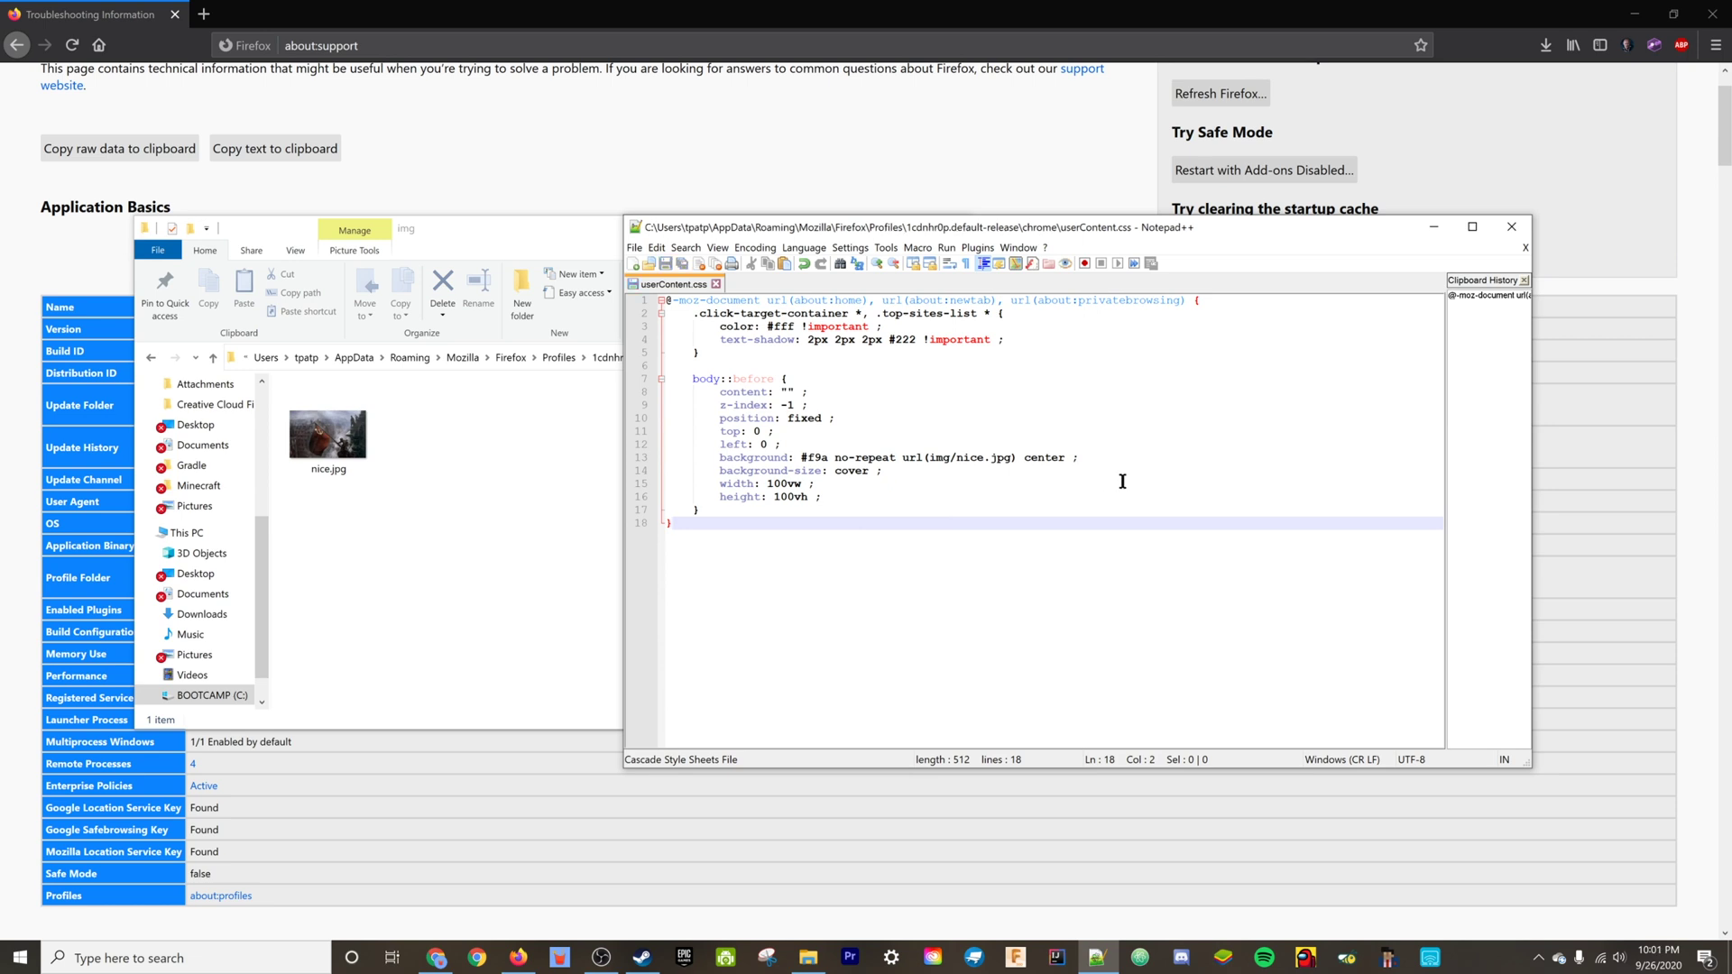
left_click(1511, 227)
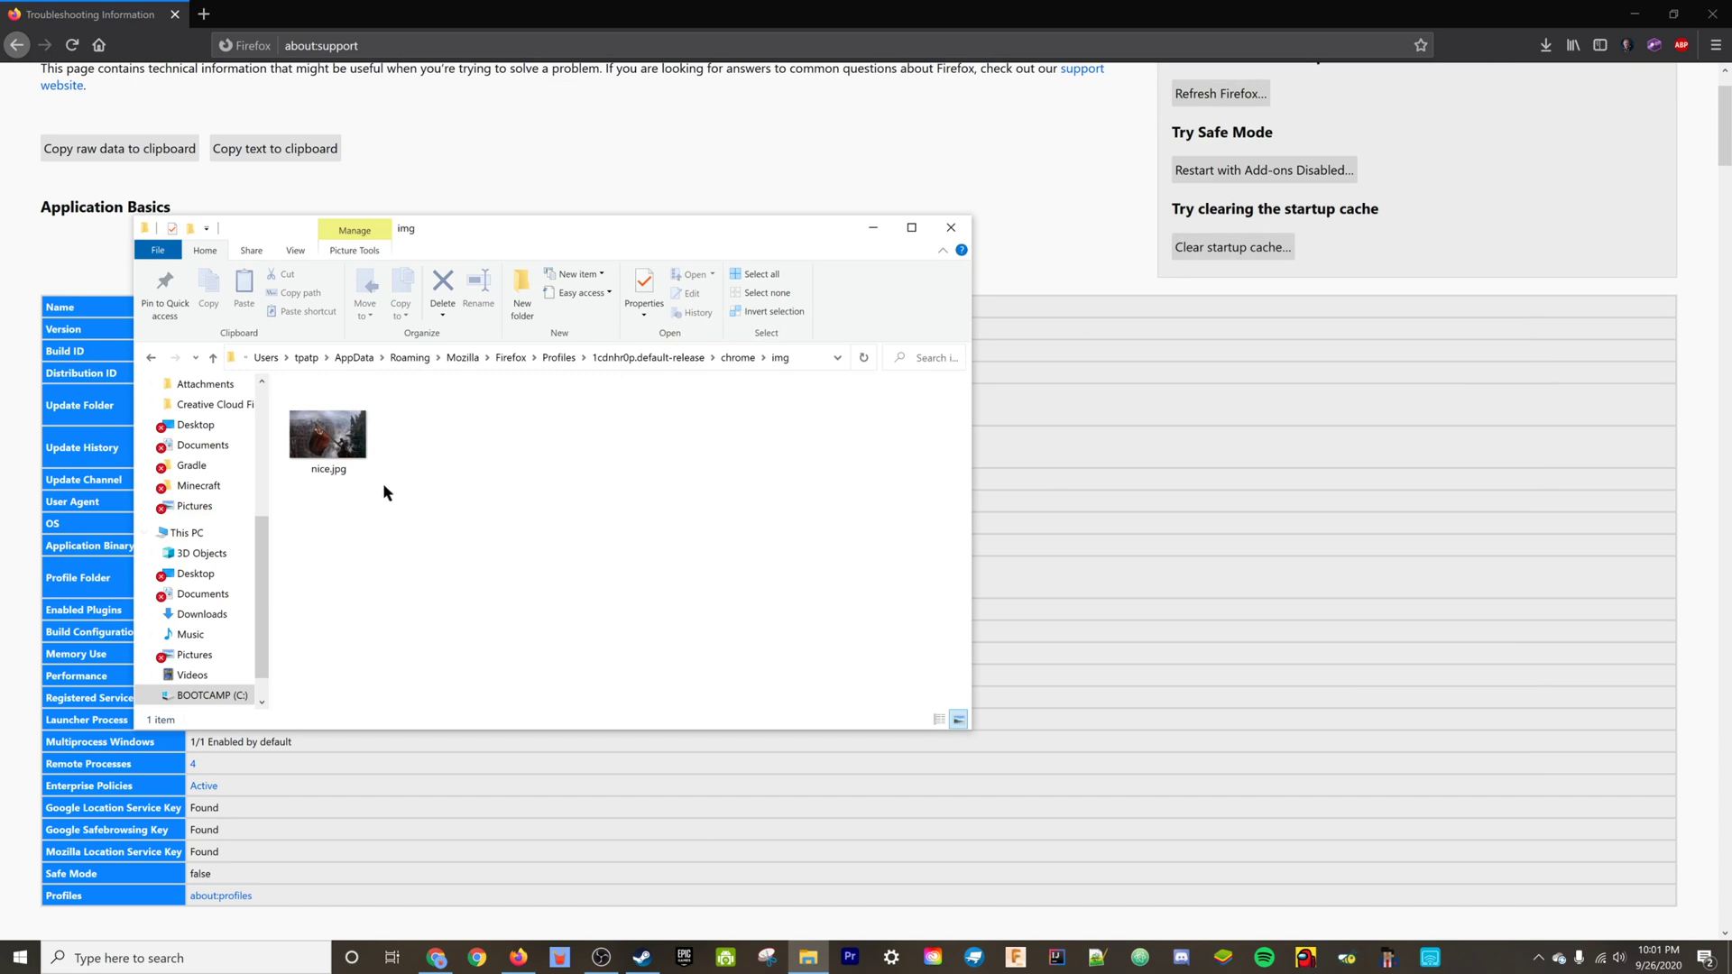
left_click(747, 359)
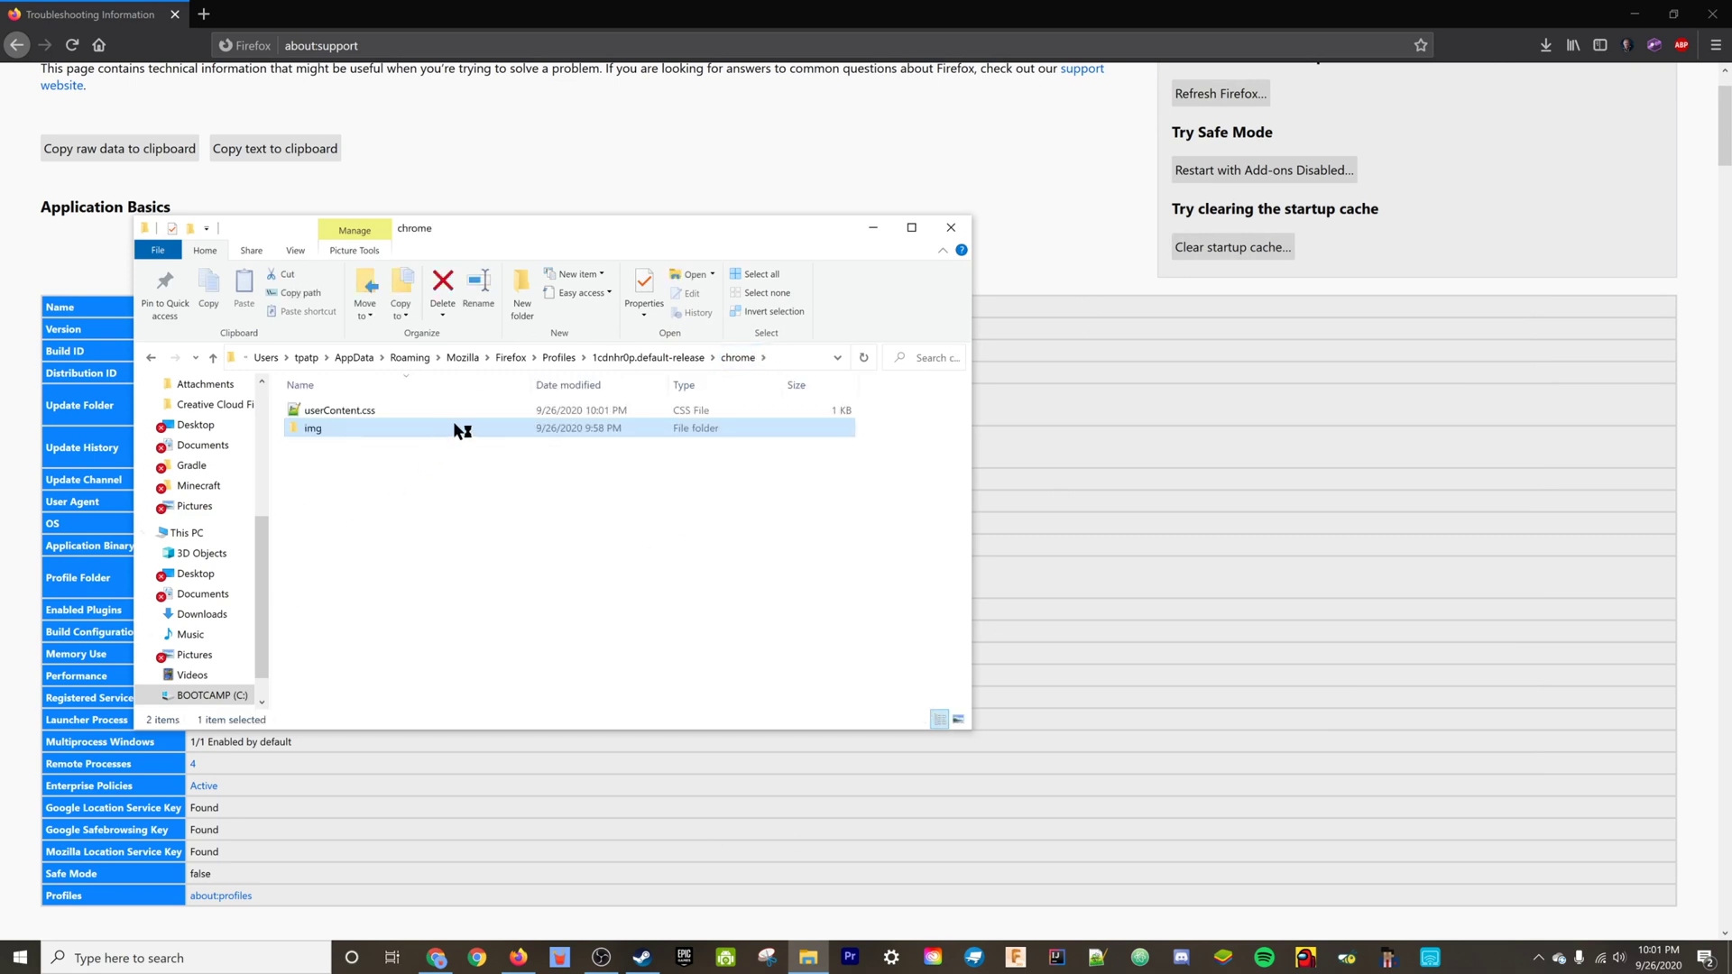
left_click(558, 503)
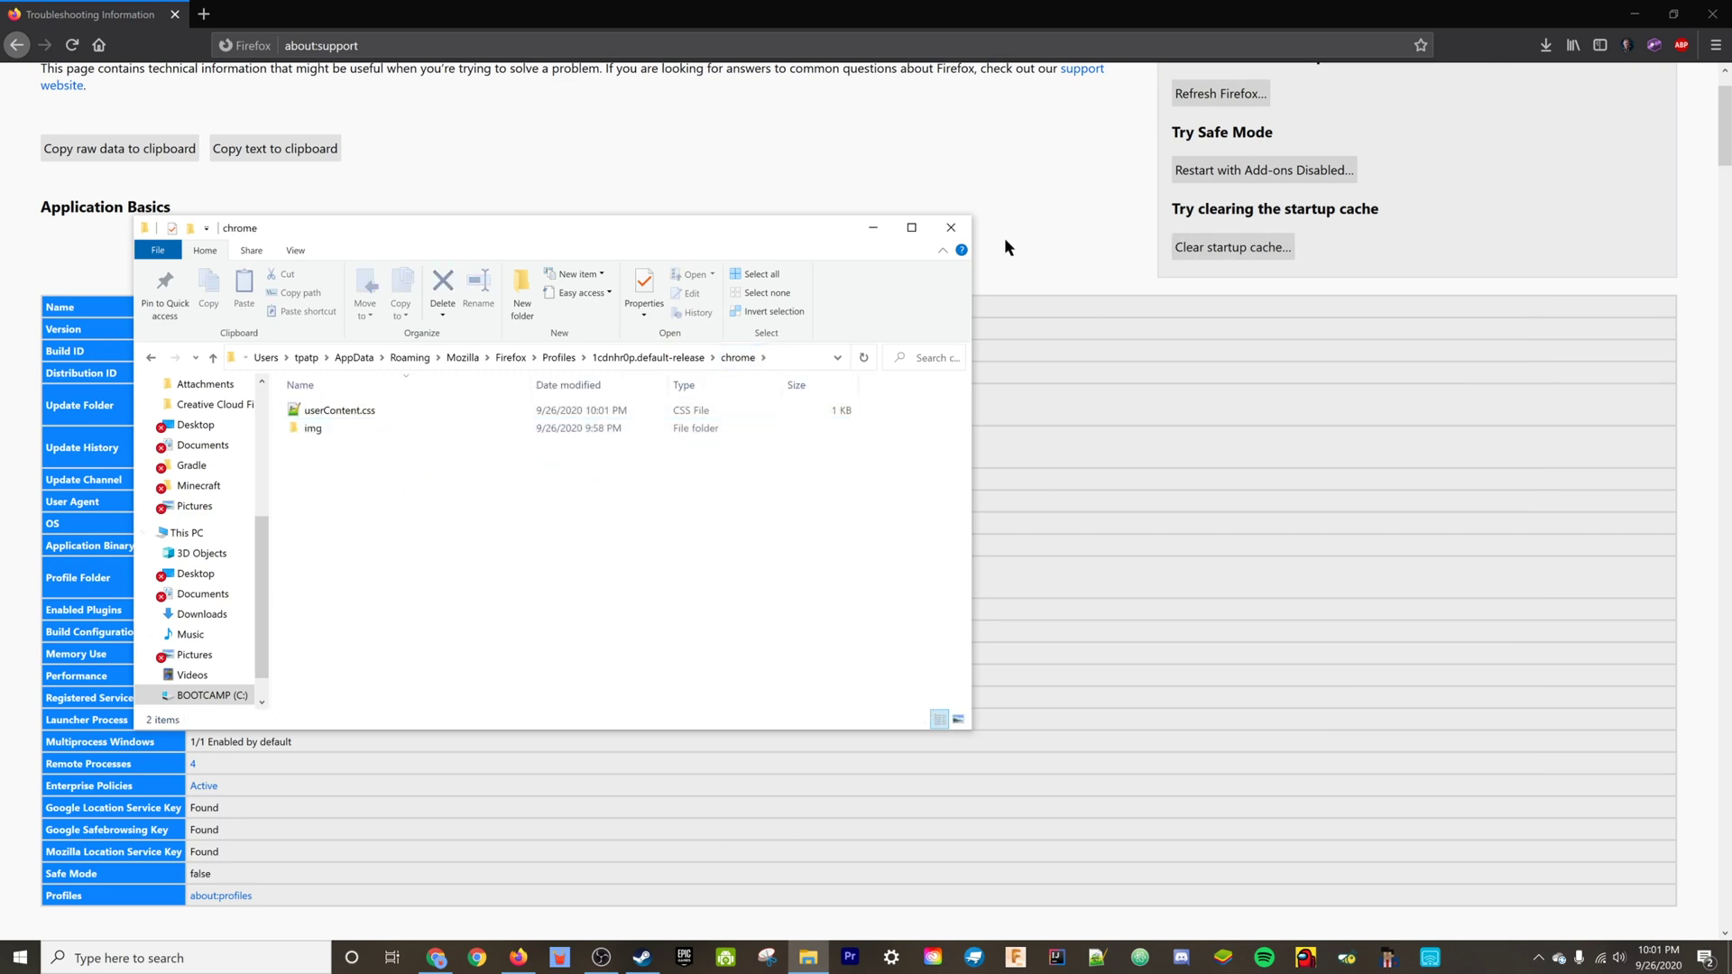
Step: Close Explorer, load about:config in a new tab, and search preferences for toolkit
left_click(951, 228)
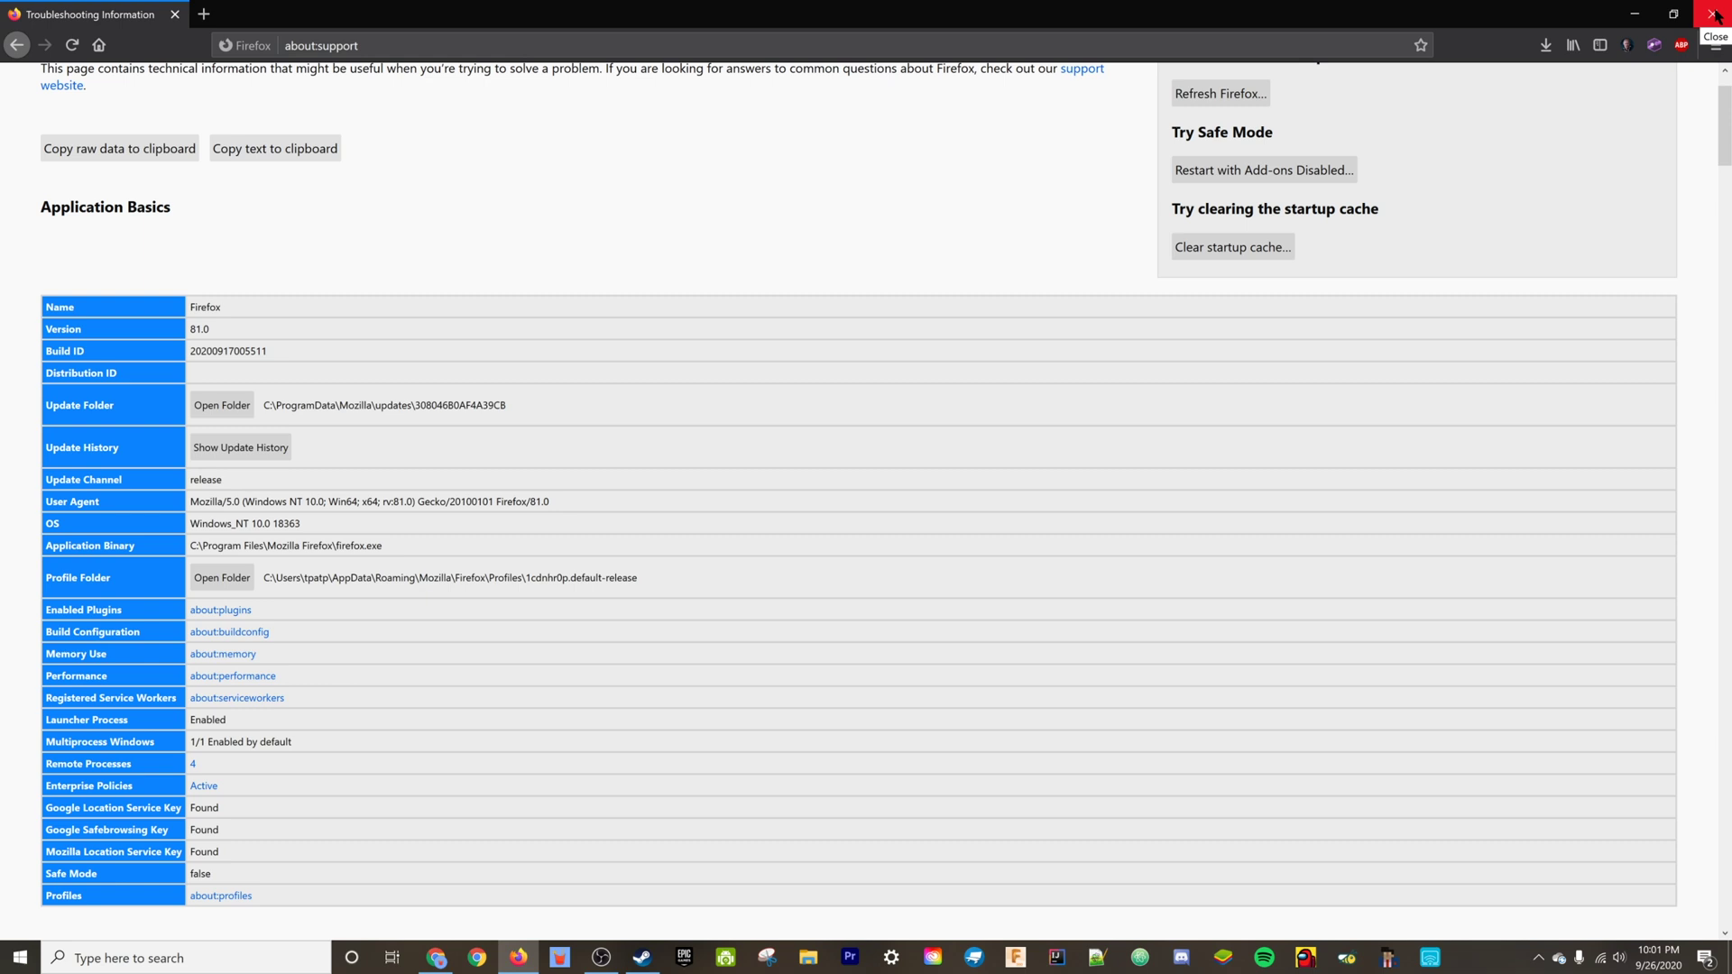
left_click(204, 14)
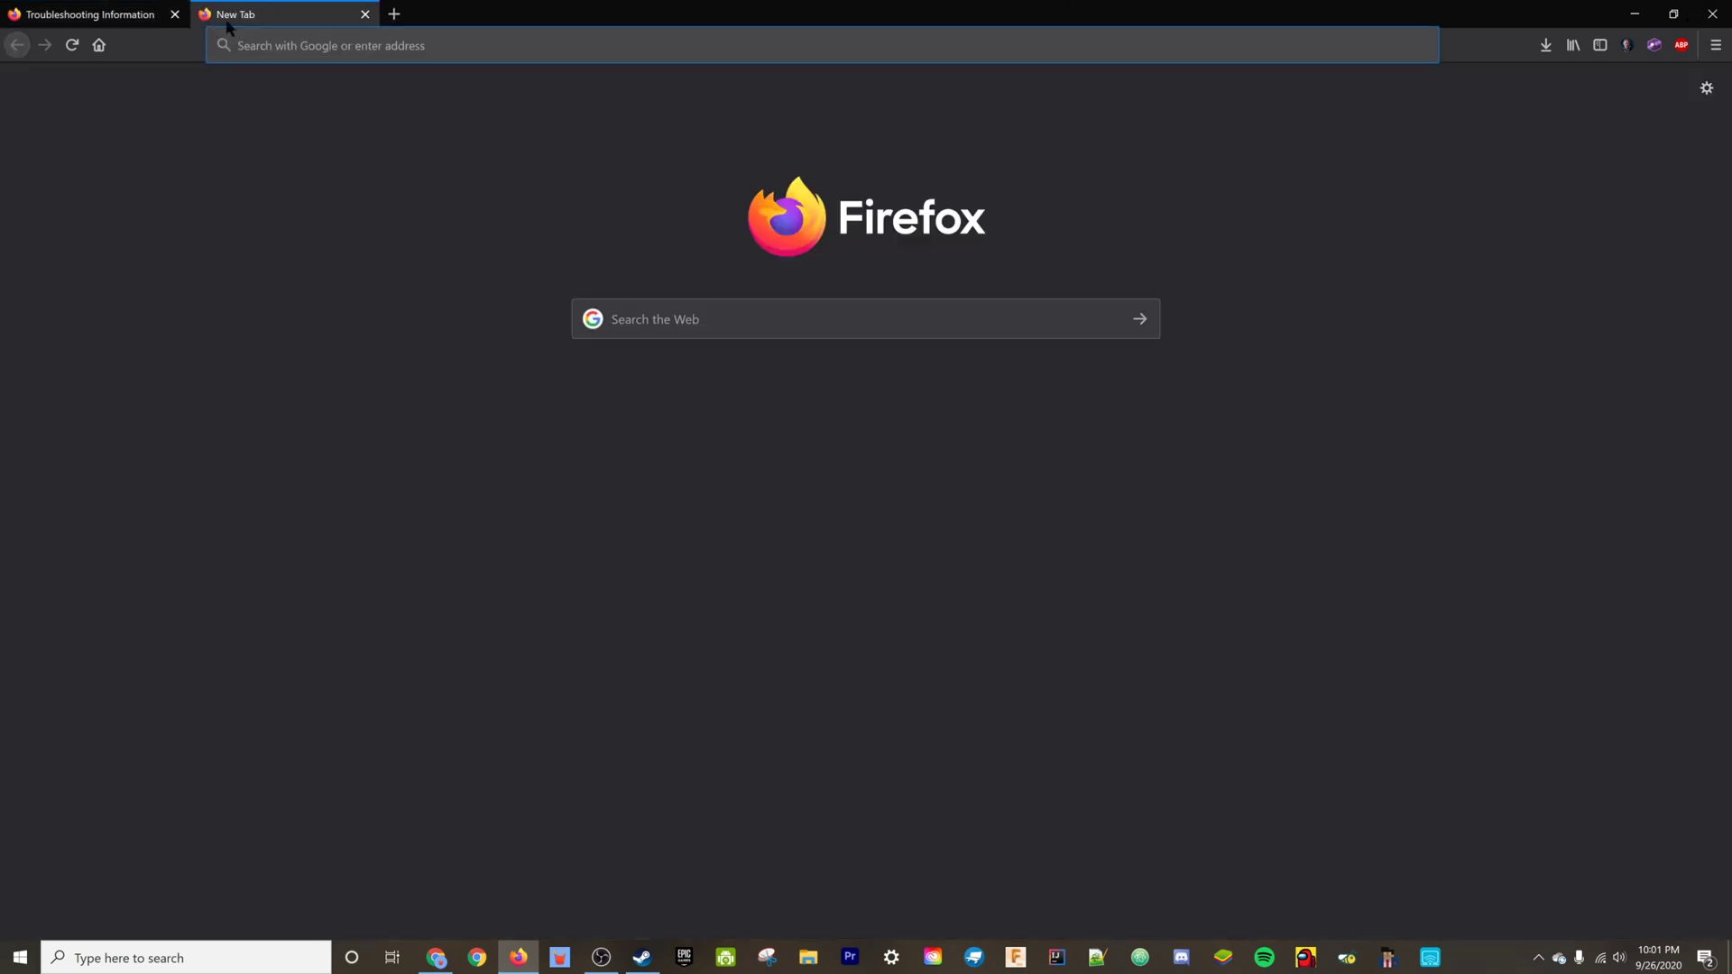
type("ab")
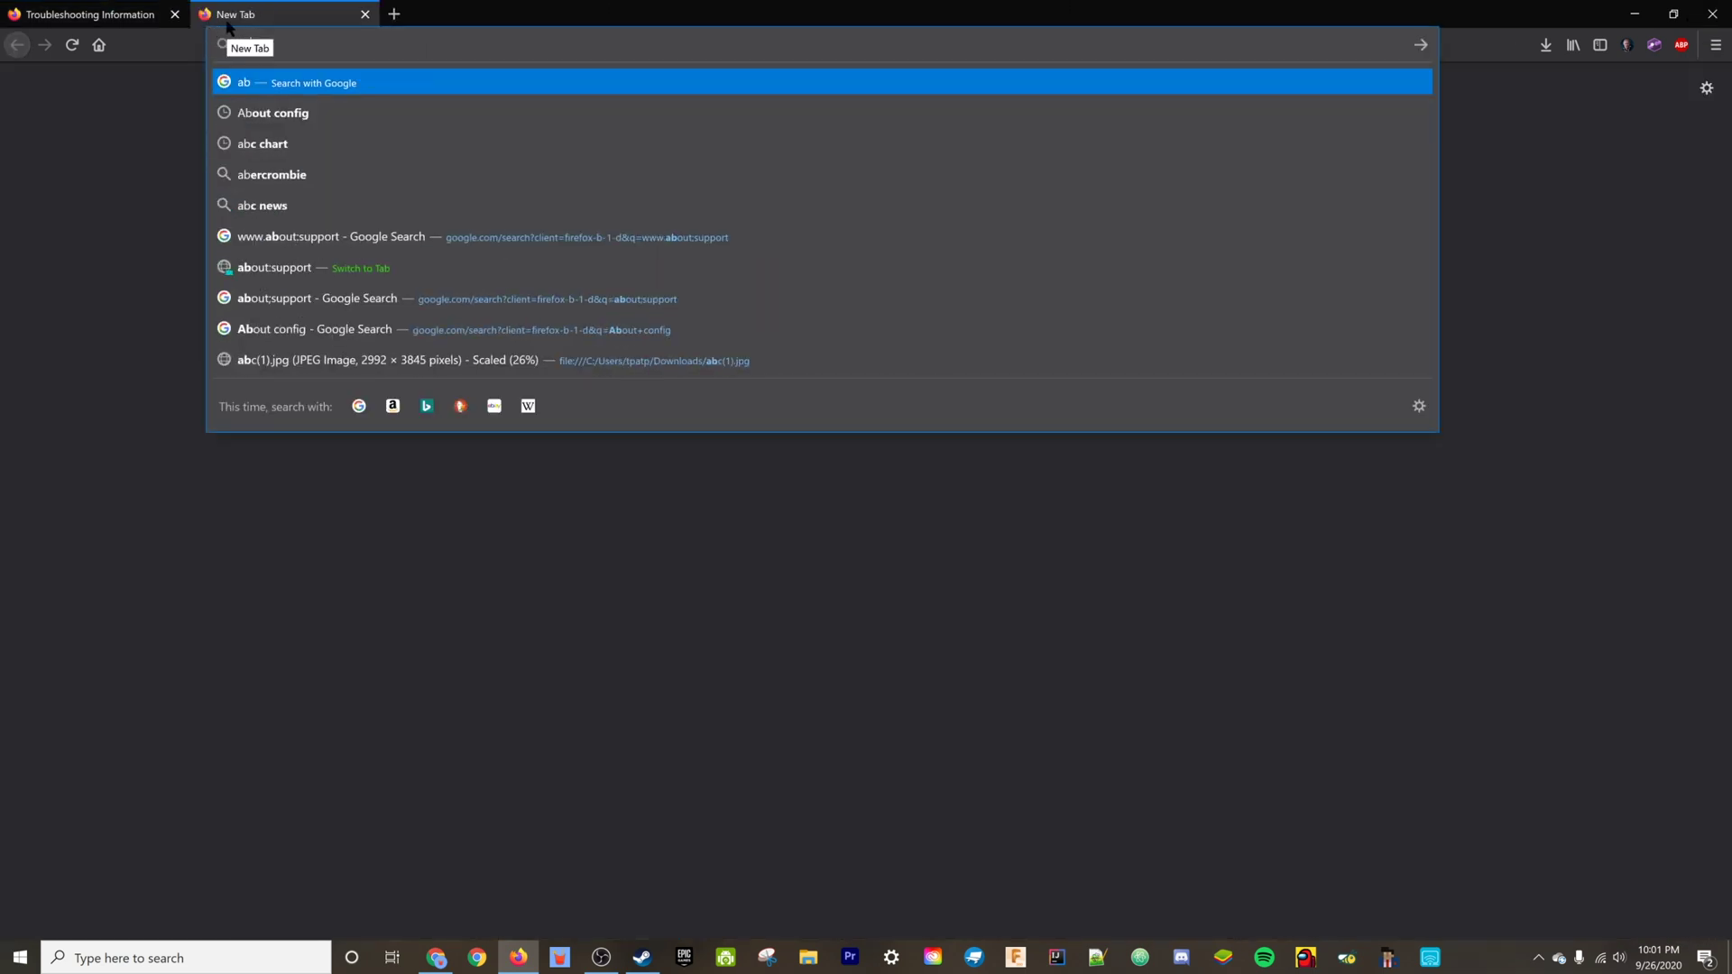
type("out")
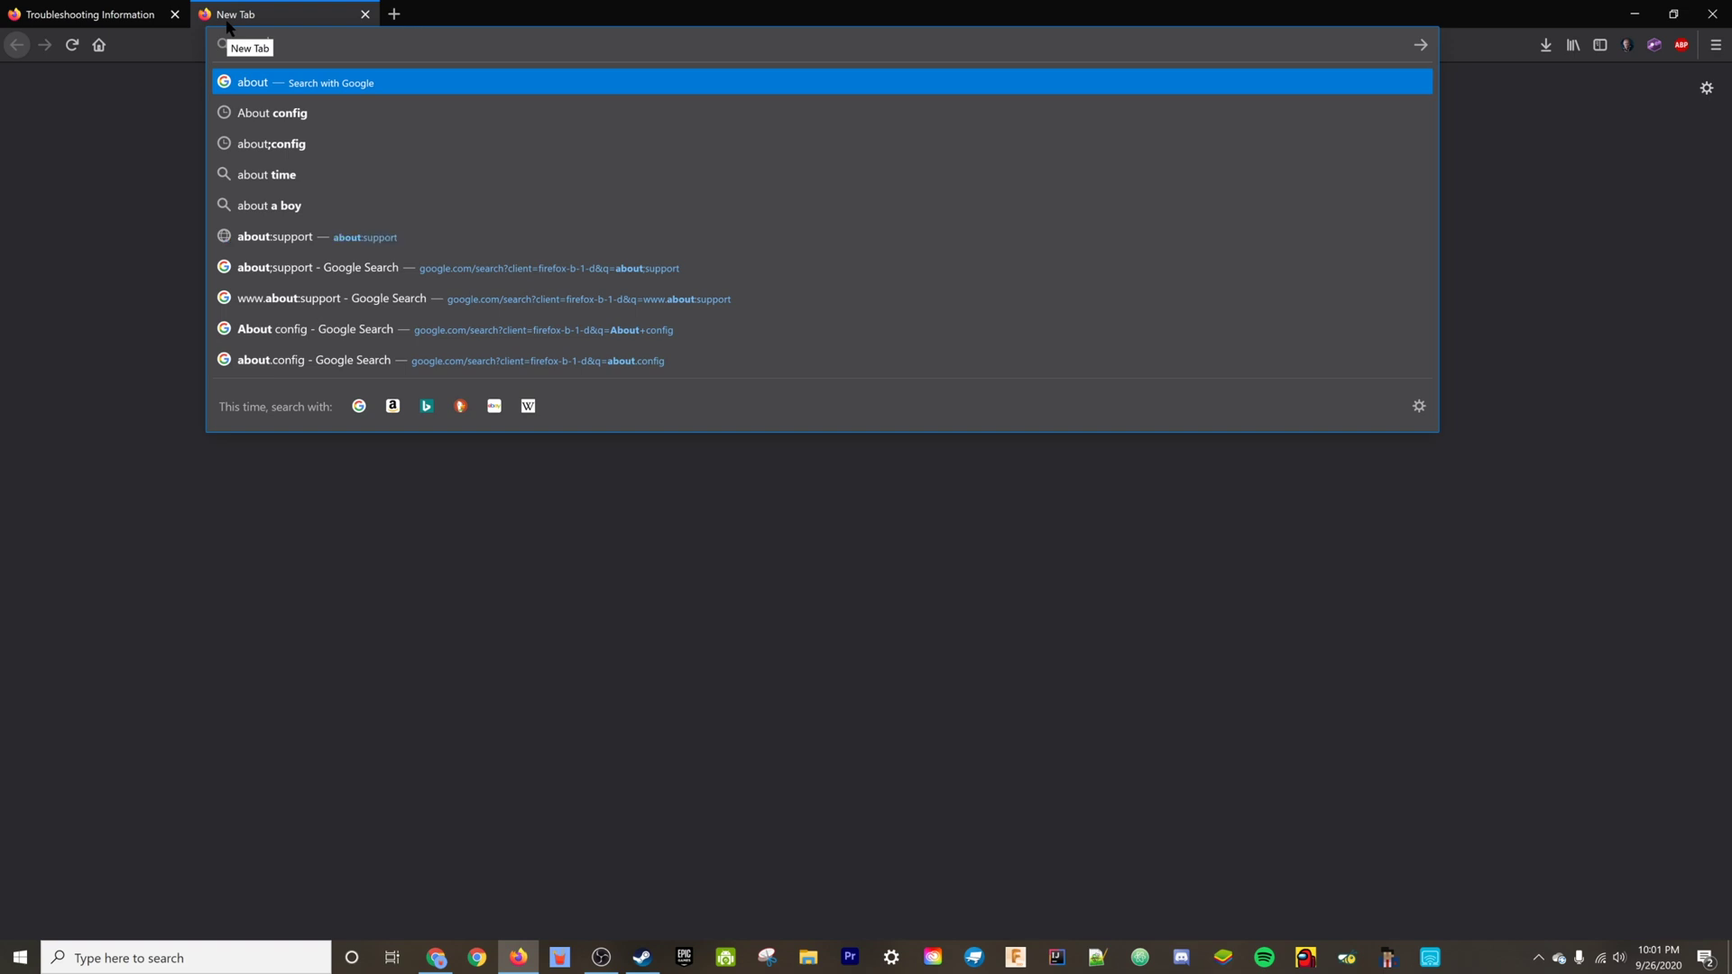
type(":config")
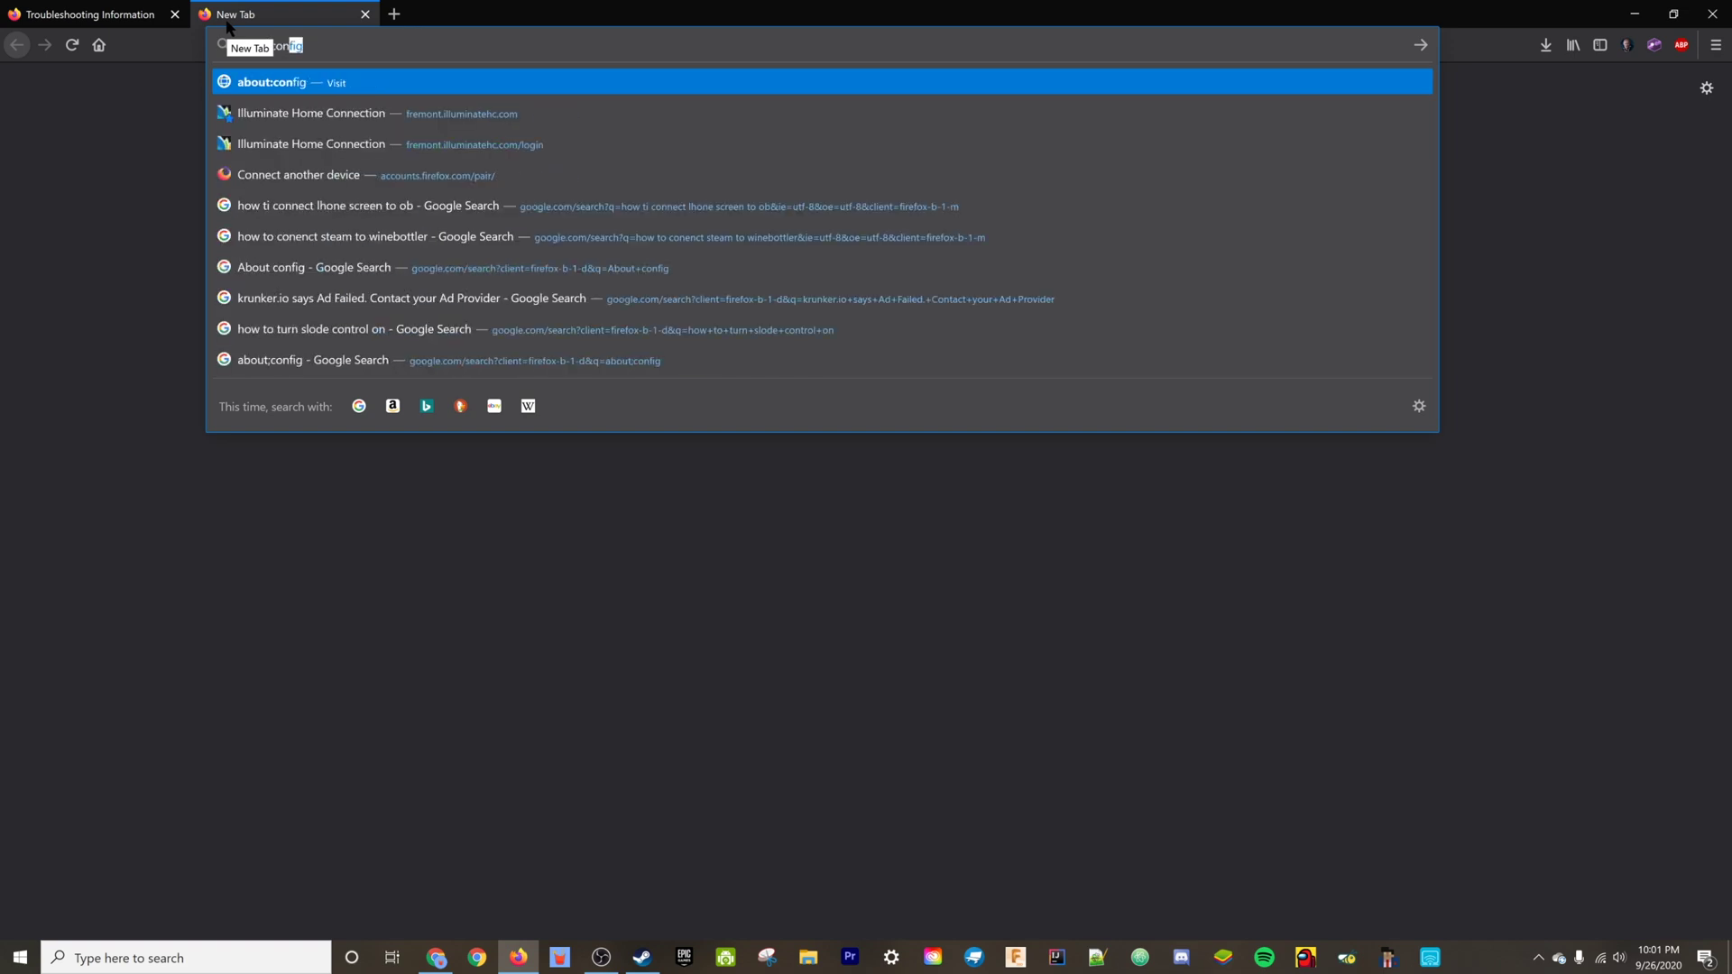
left_click(123, 11)
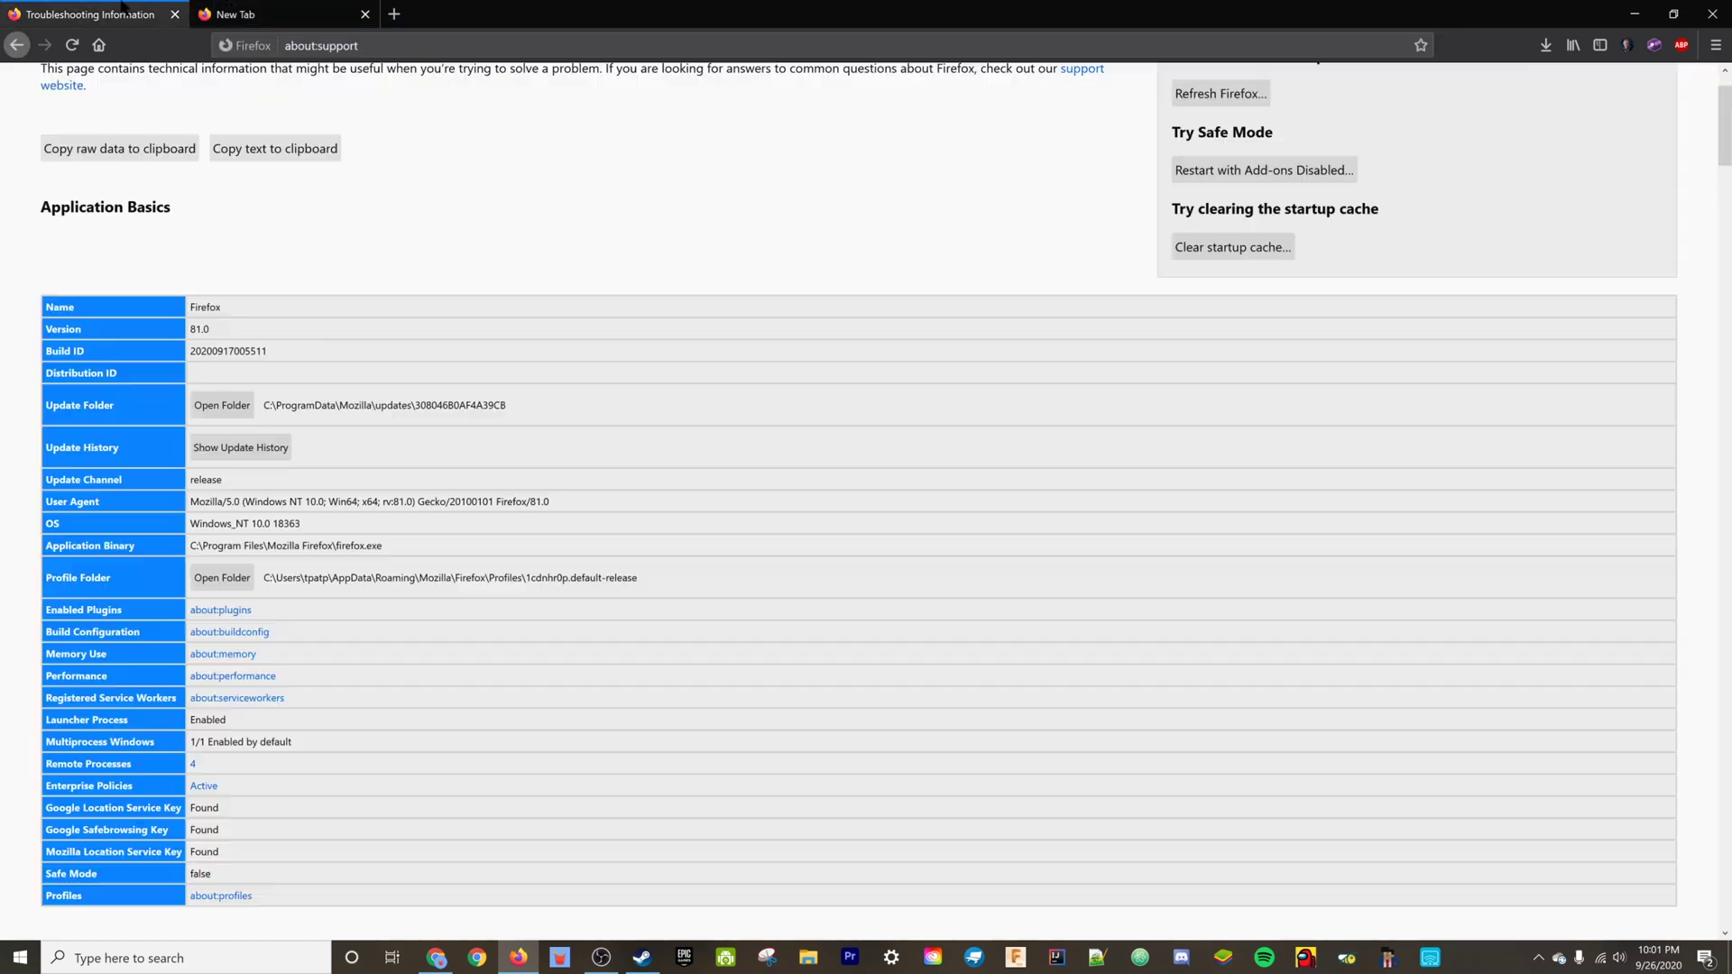
left_click(302, 15)
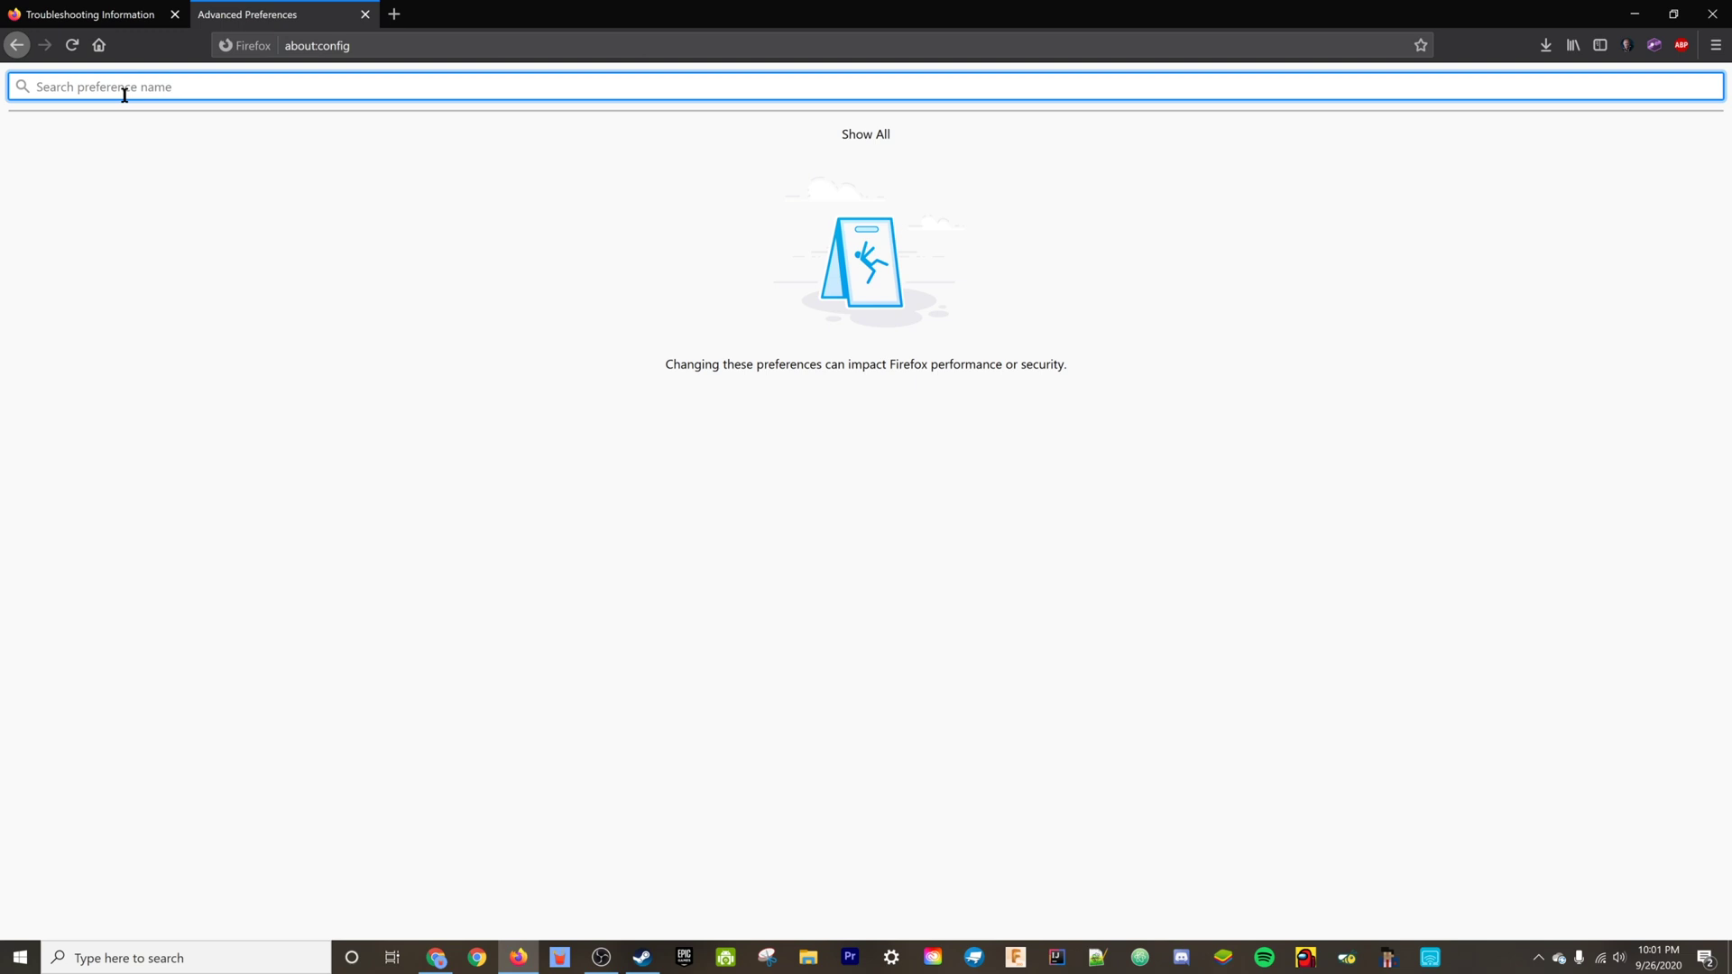
type("tool")
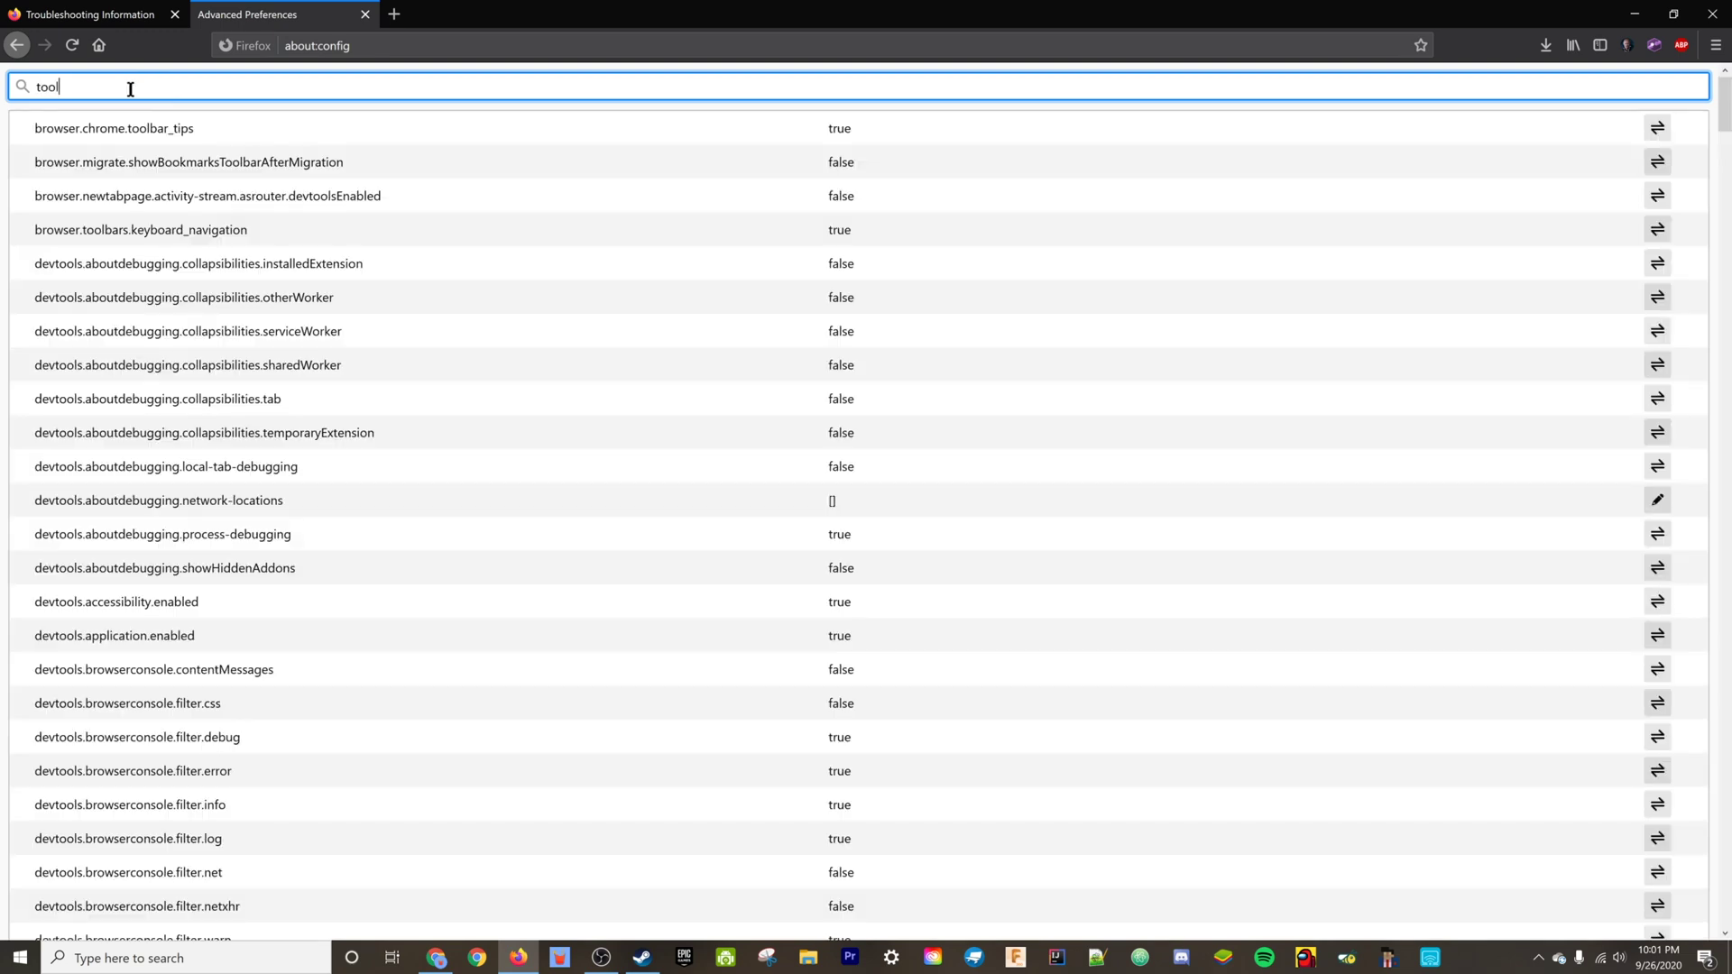
type("kit")
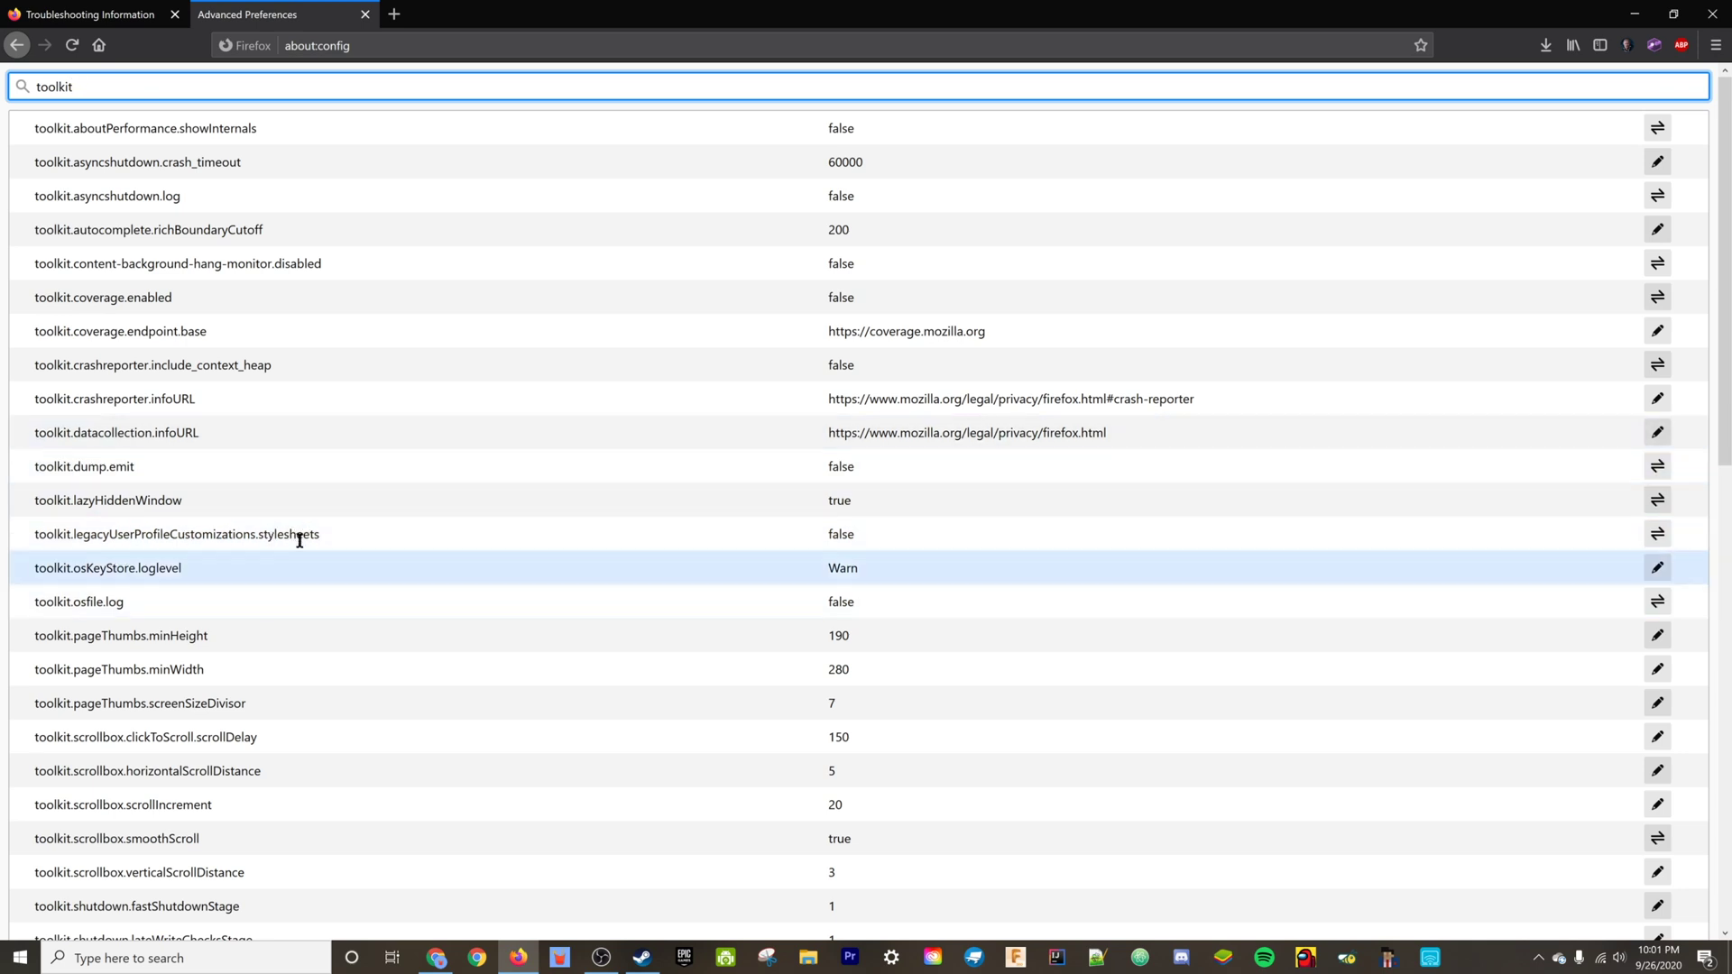
Step: Copy toolkit.legacyUserProfileCustomizations.stylesheets from the about:config change paste in Chrome, then go back to Firefox
left_click(437, 958)
left_click(119, 30)
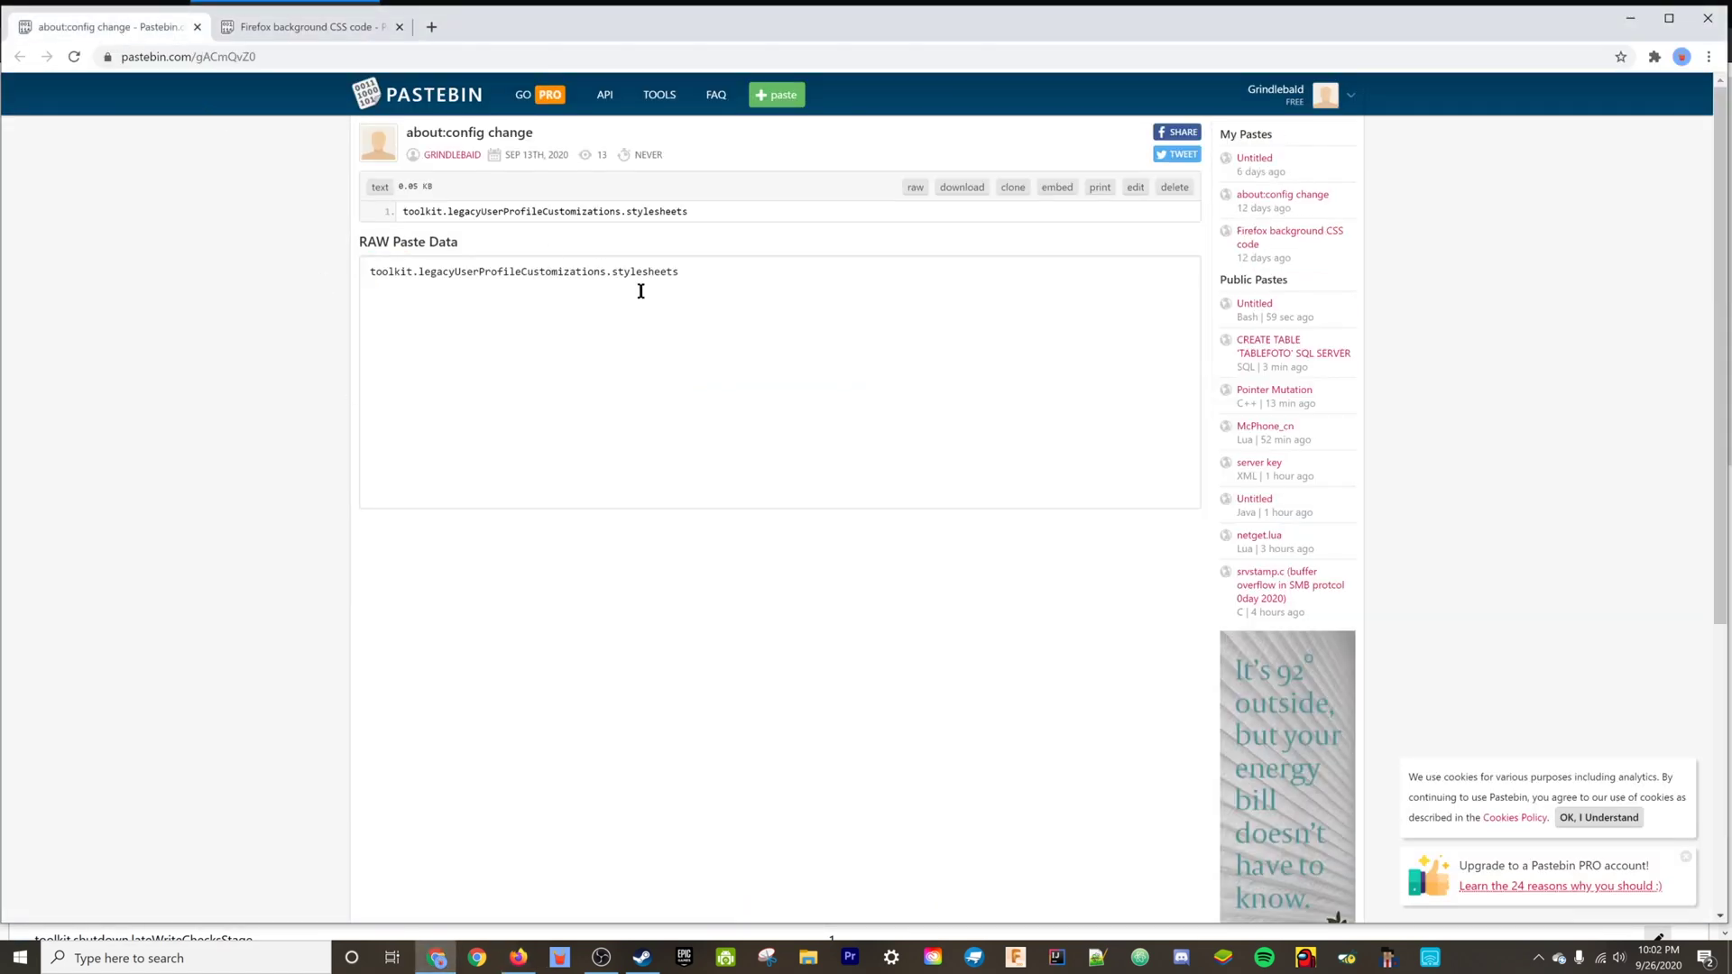
left_click_drag(429, 133, 514, 140)
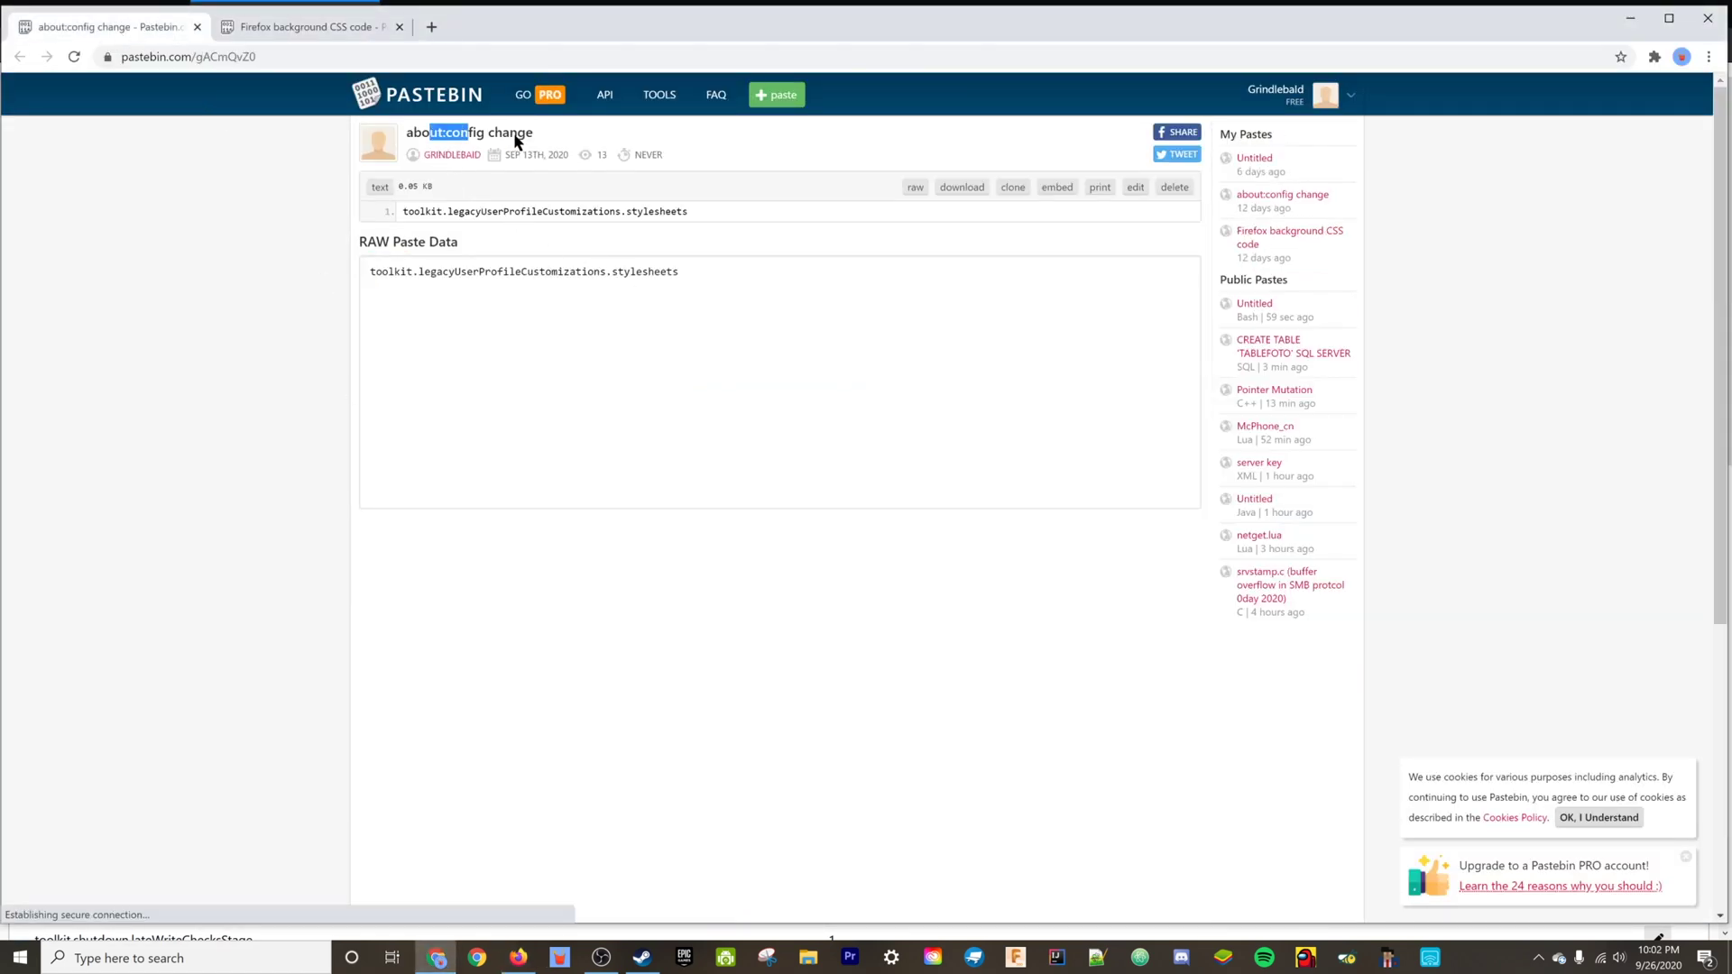
left_click(689, 317)
left_click_drag(681, 271, 292, 278)
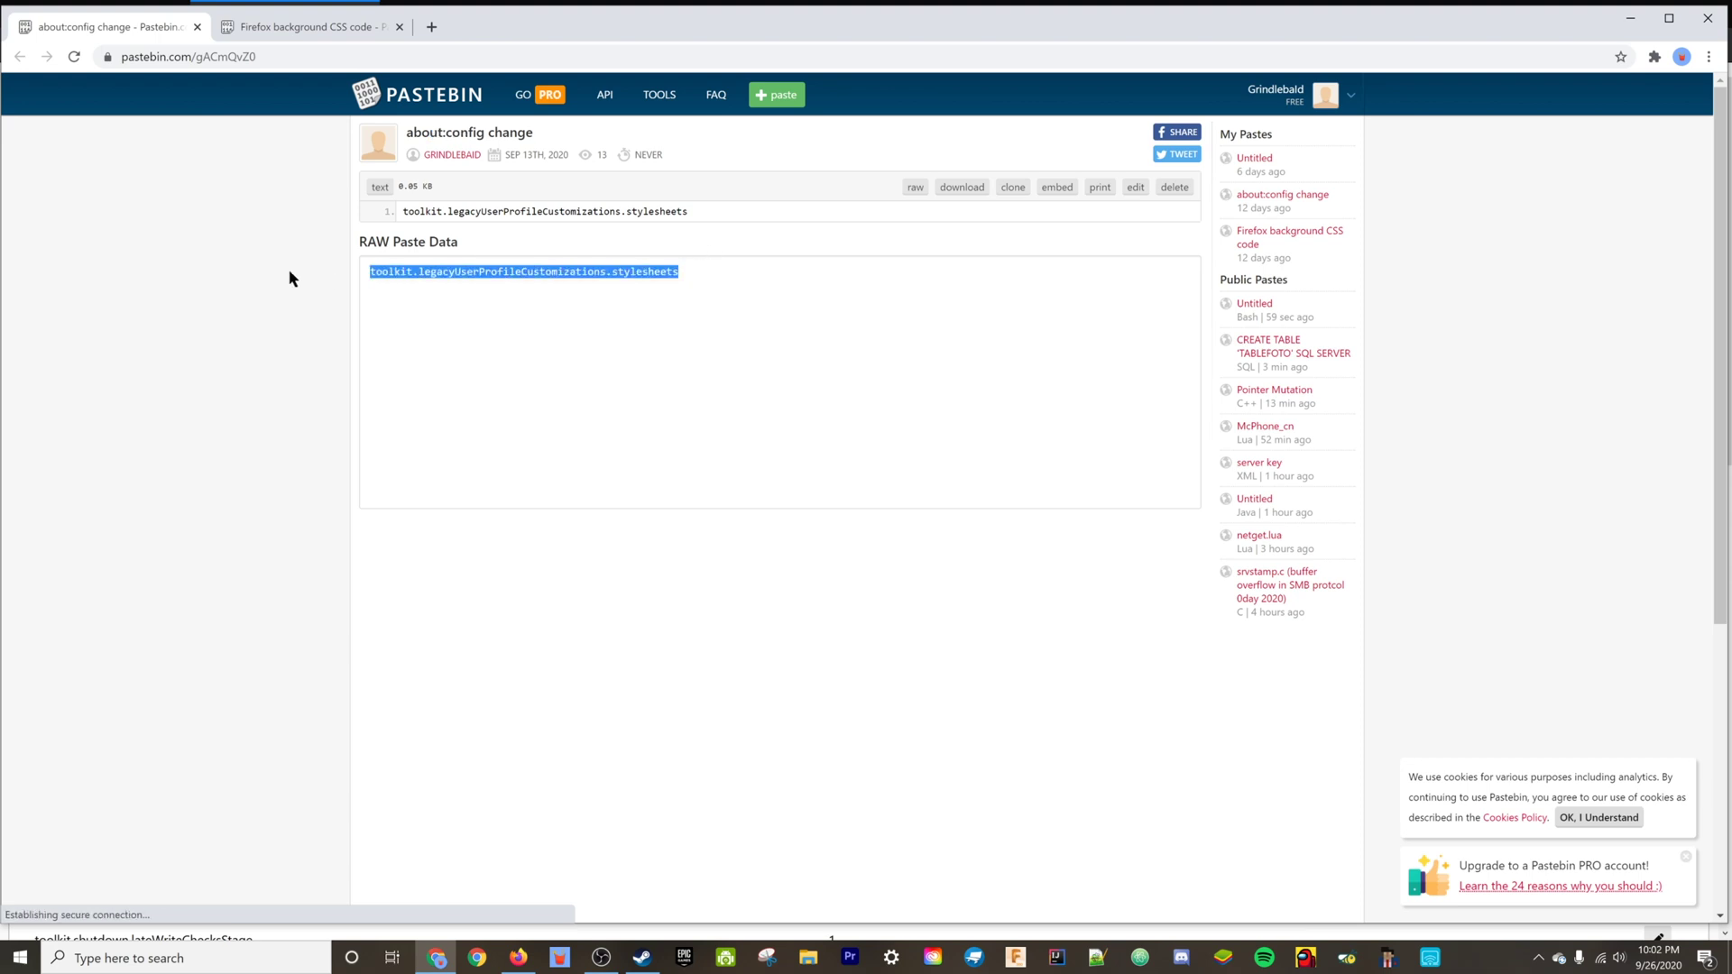
left_click(714, 292)
left_click_drag(714, 291, 318, 331)
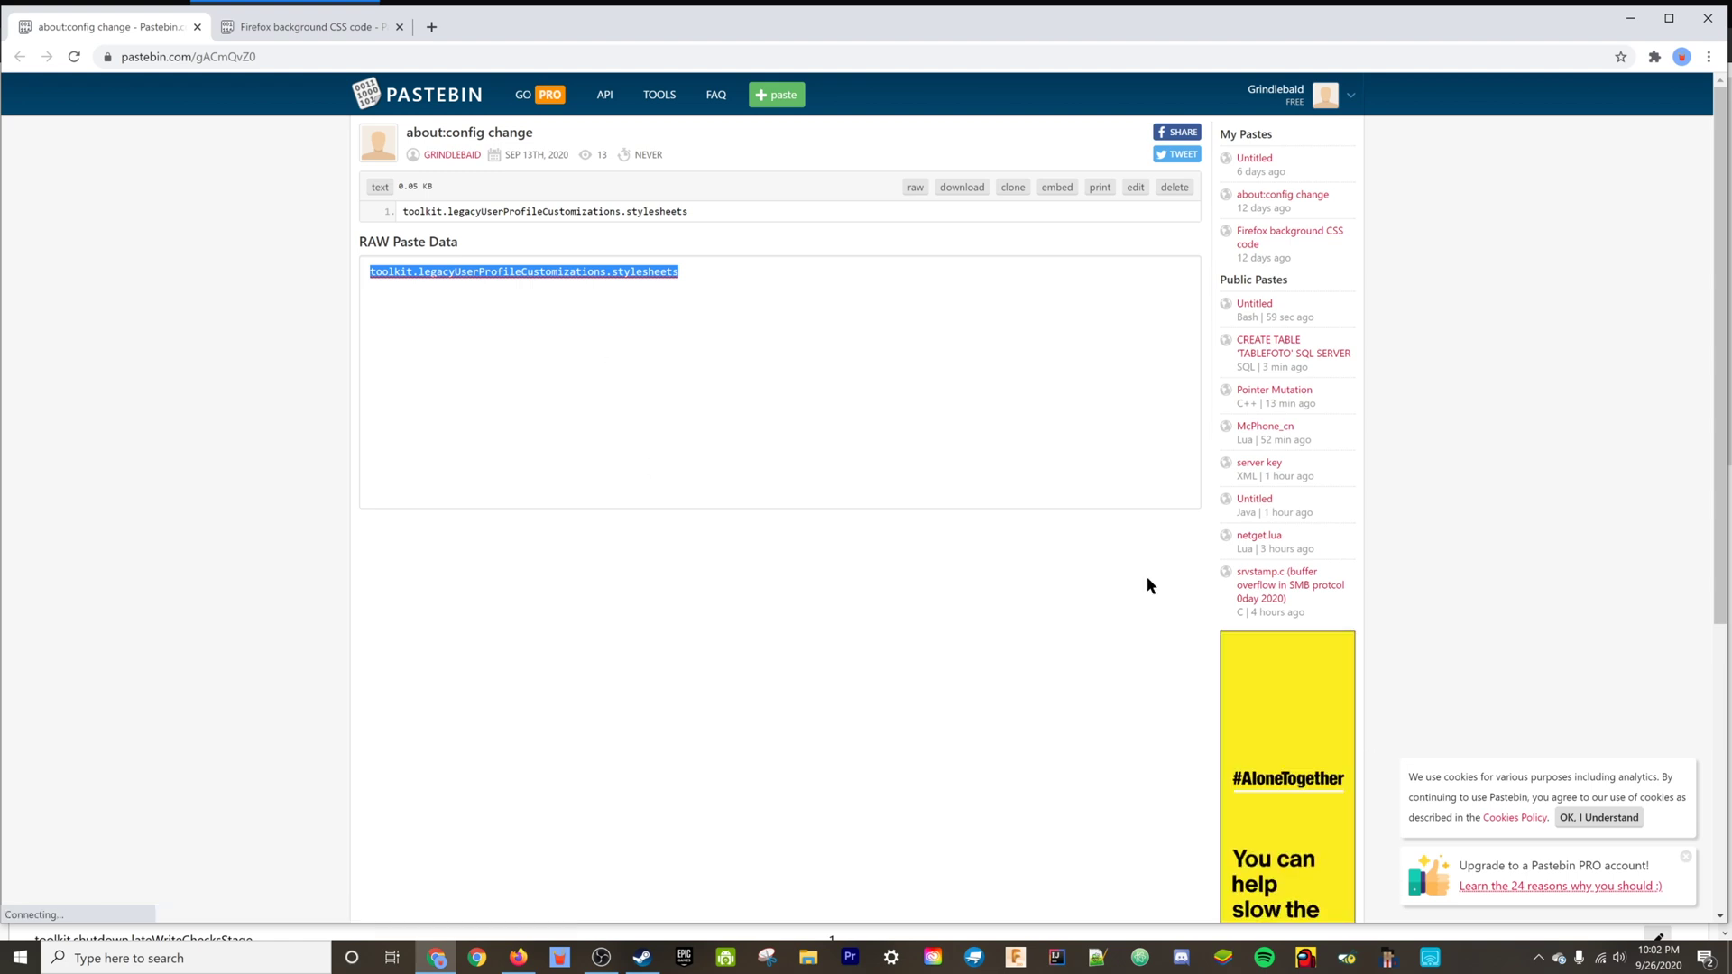
left_click(499, 270)
key("ctrl+a")
key("ctrl+c")
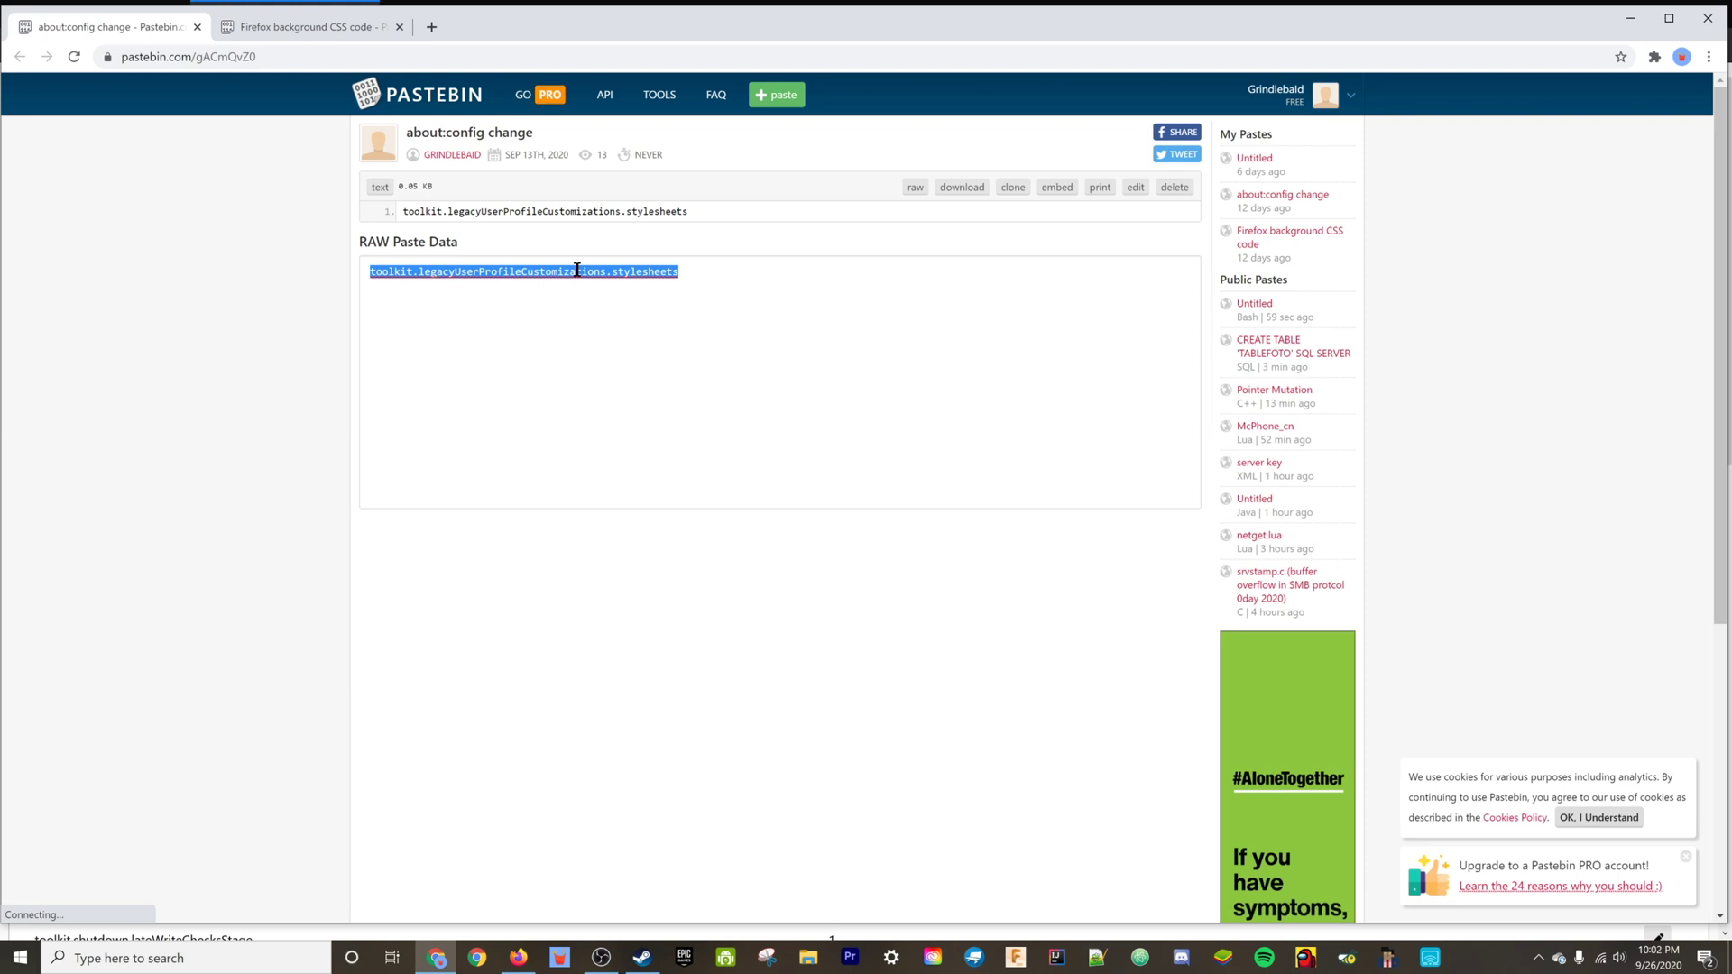
left_click(572, 371)
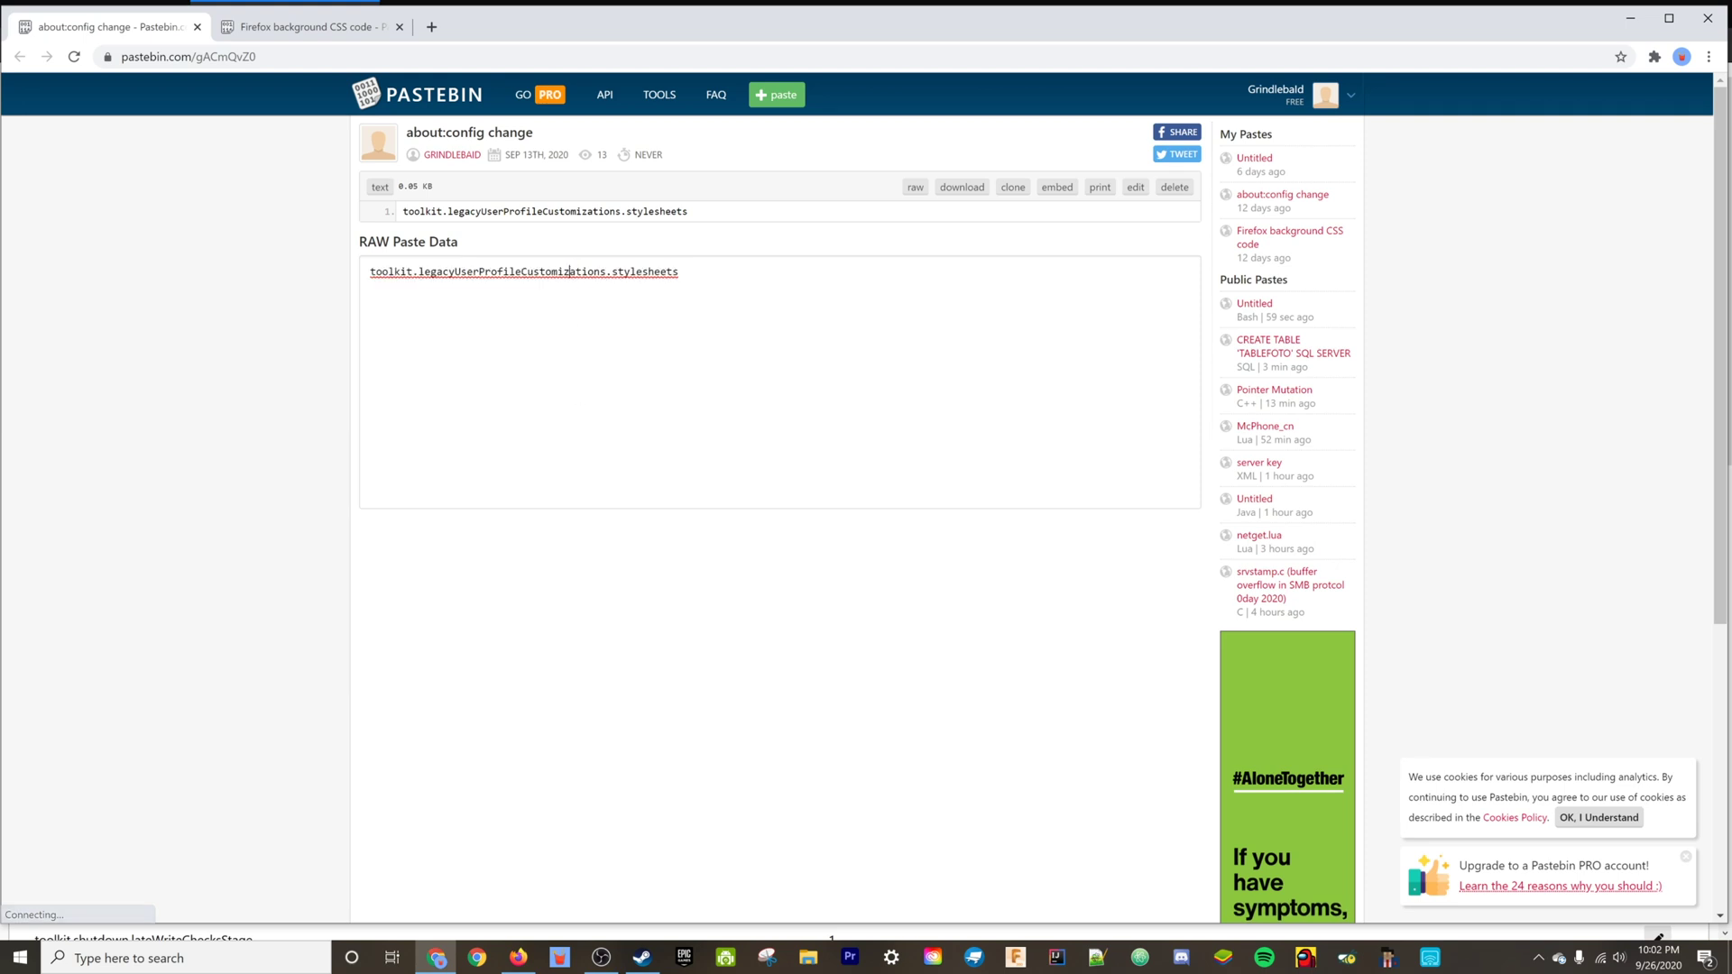
left_click(519, 958)
Step: Find toolkit.legacyUserProfileCustomizations.stylesheets in about:config, toggle it to true, and close Firefox
key("ctrl+a")
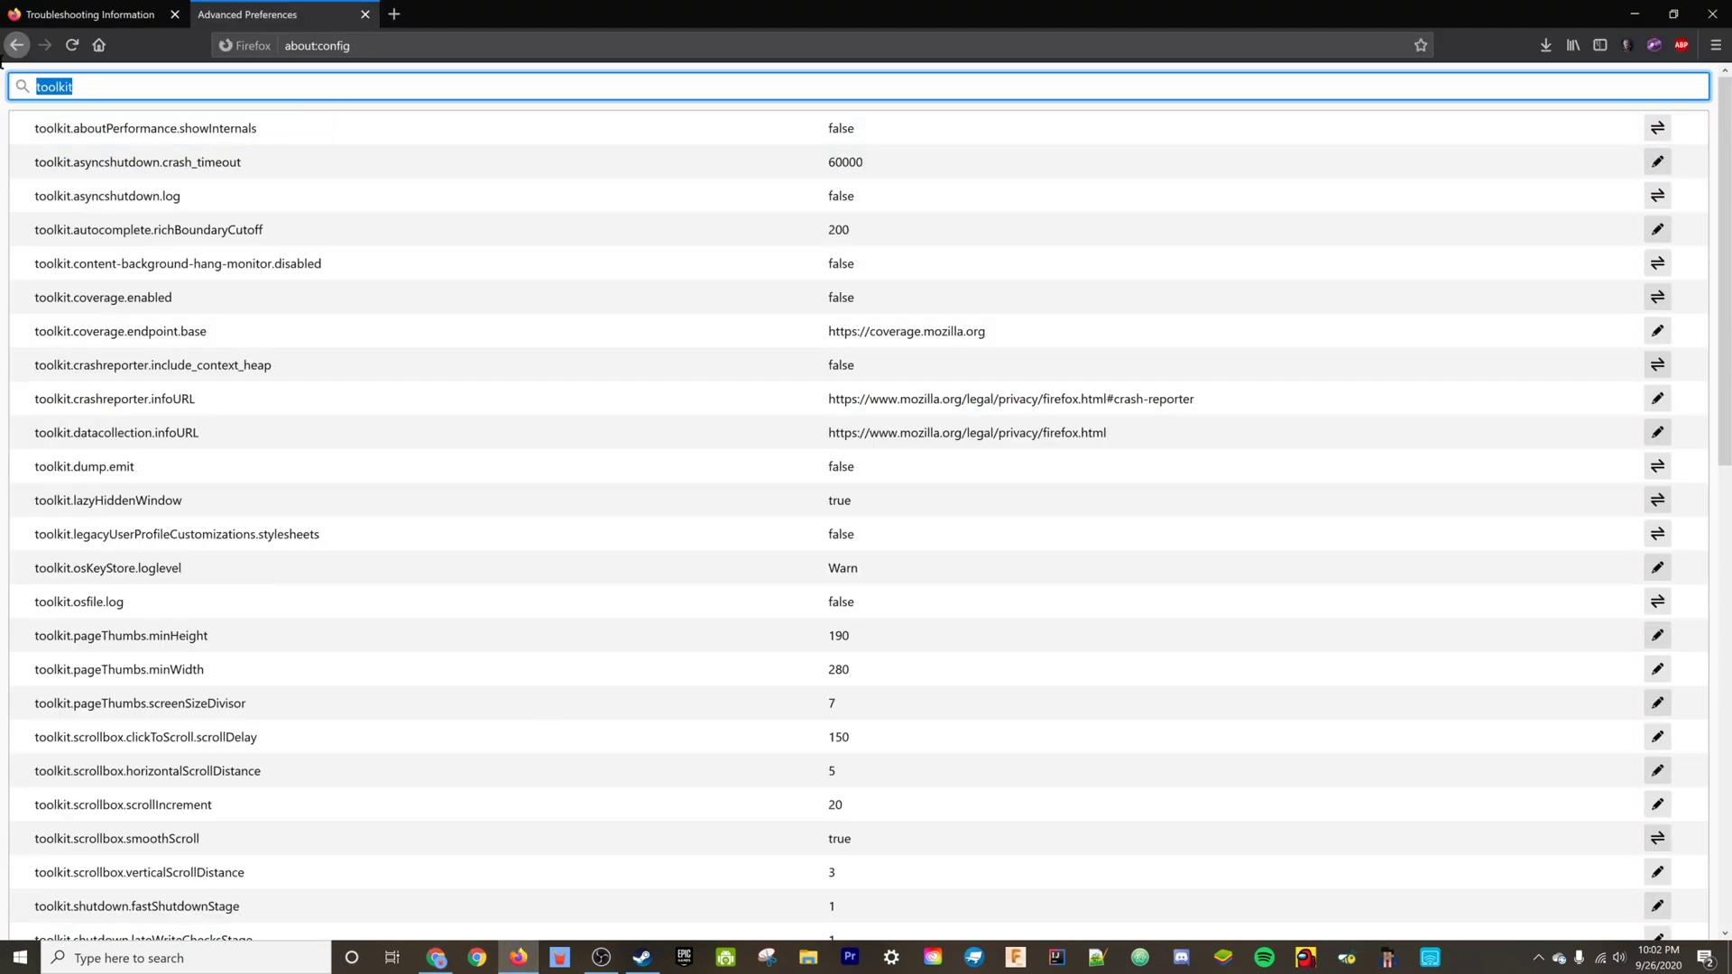
key("BackSpace")
key("ctrl+v")
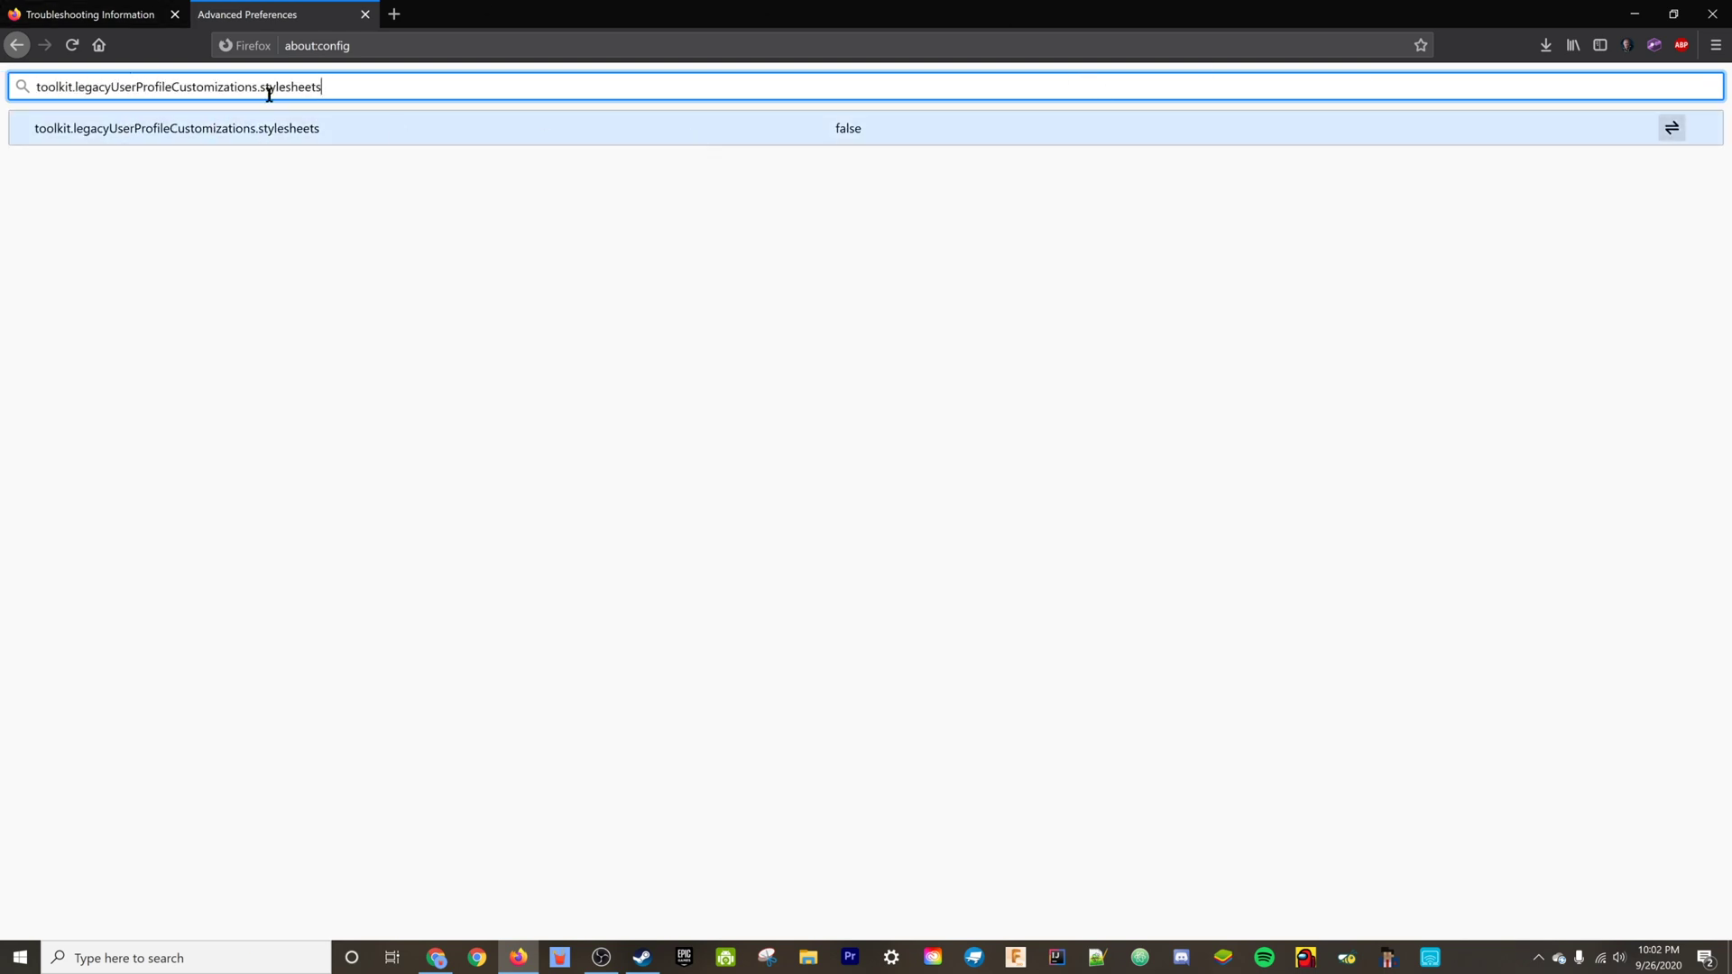
left_click(580, 127)
double_click(578, 122)
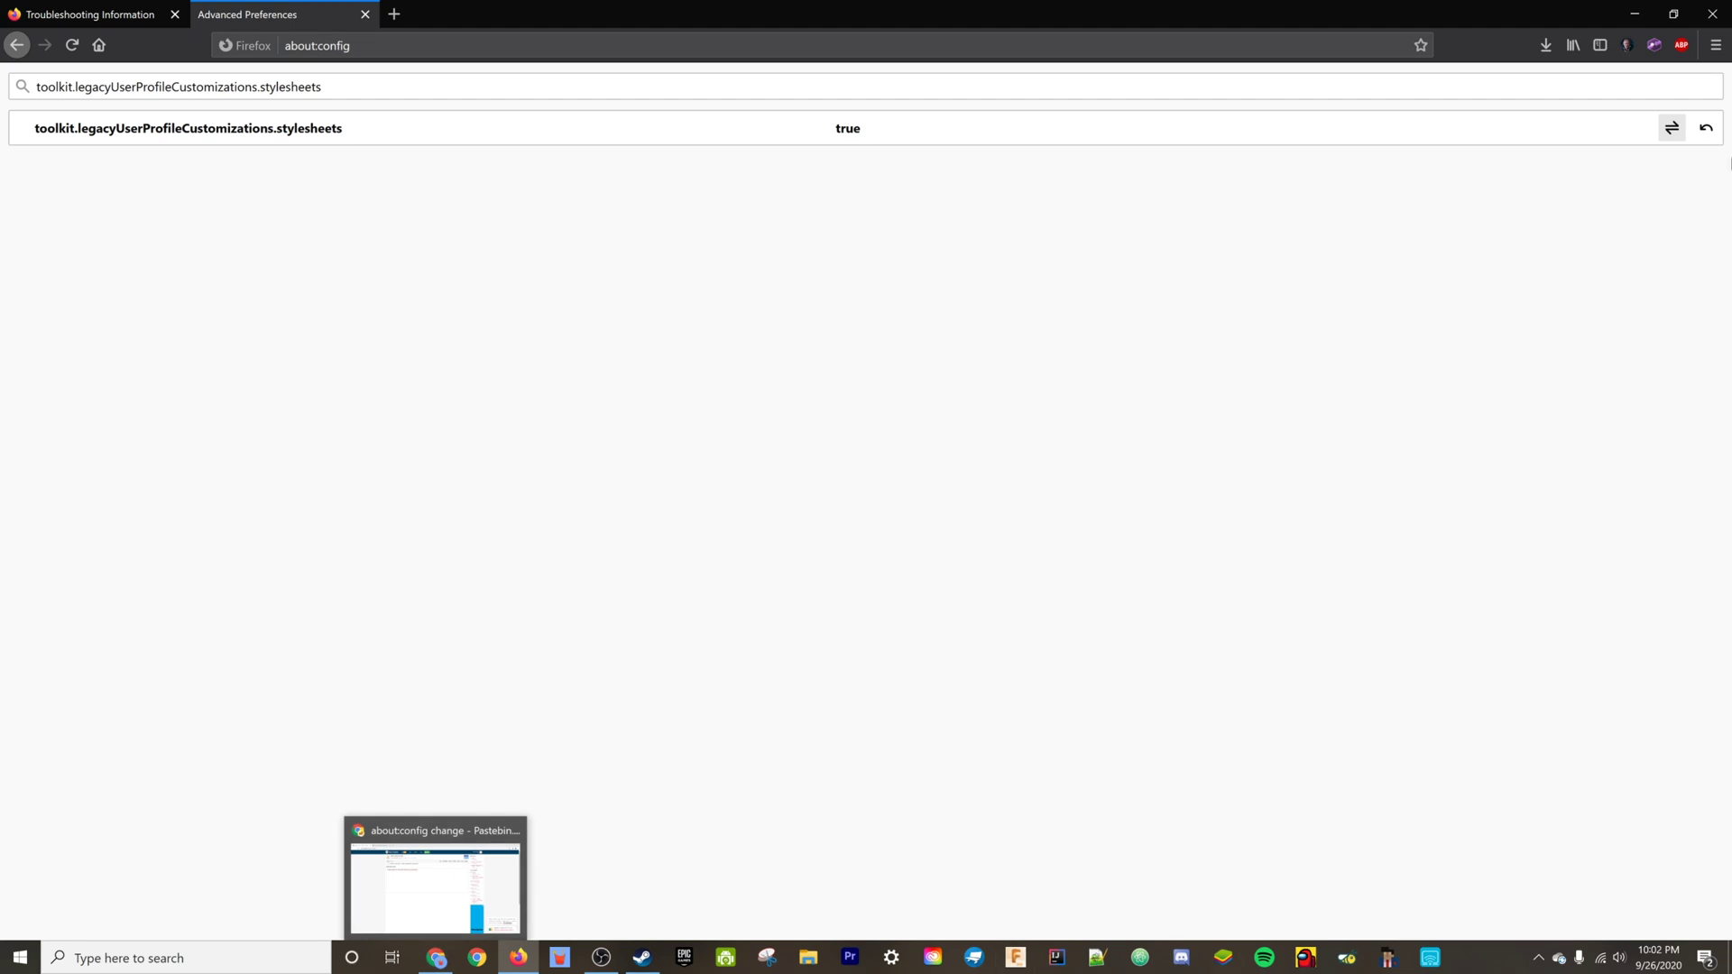
left_click(1709, 11)
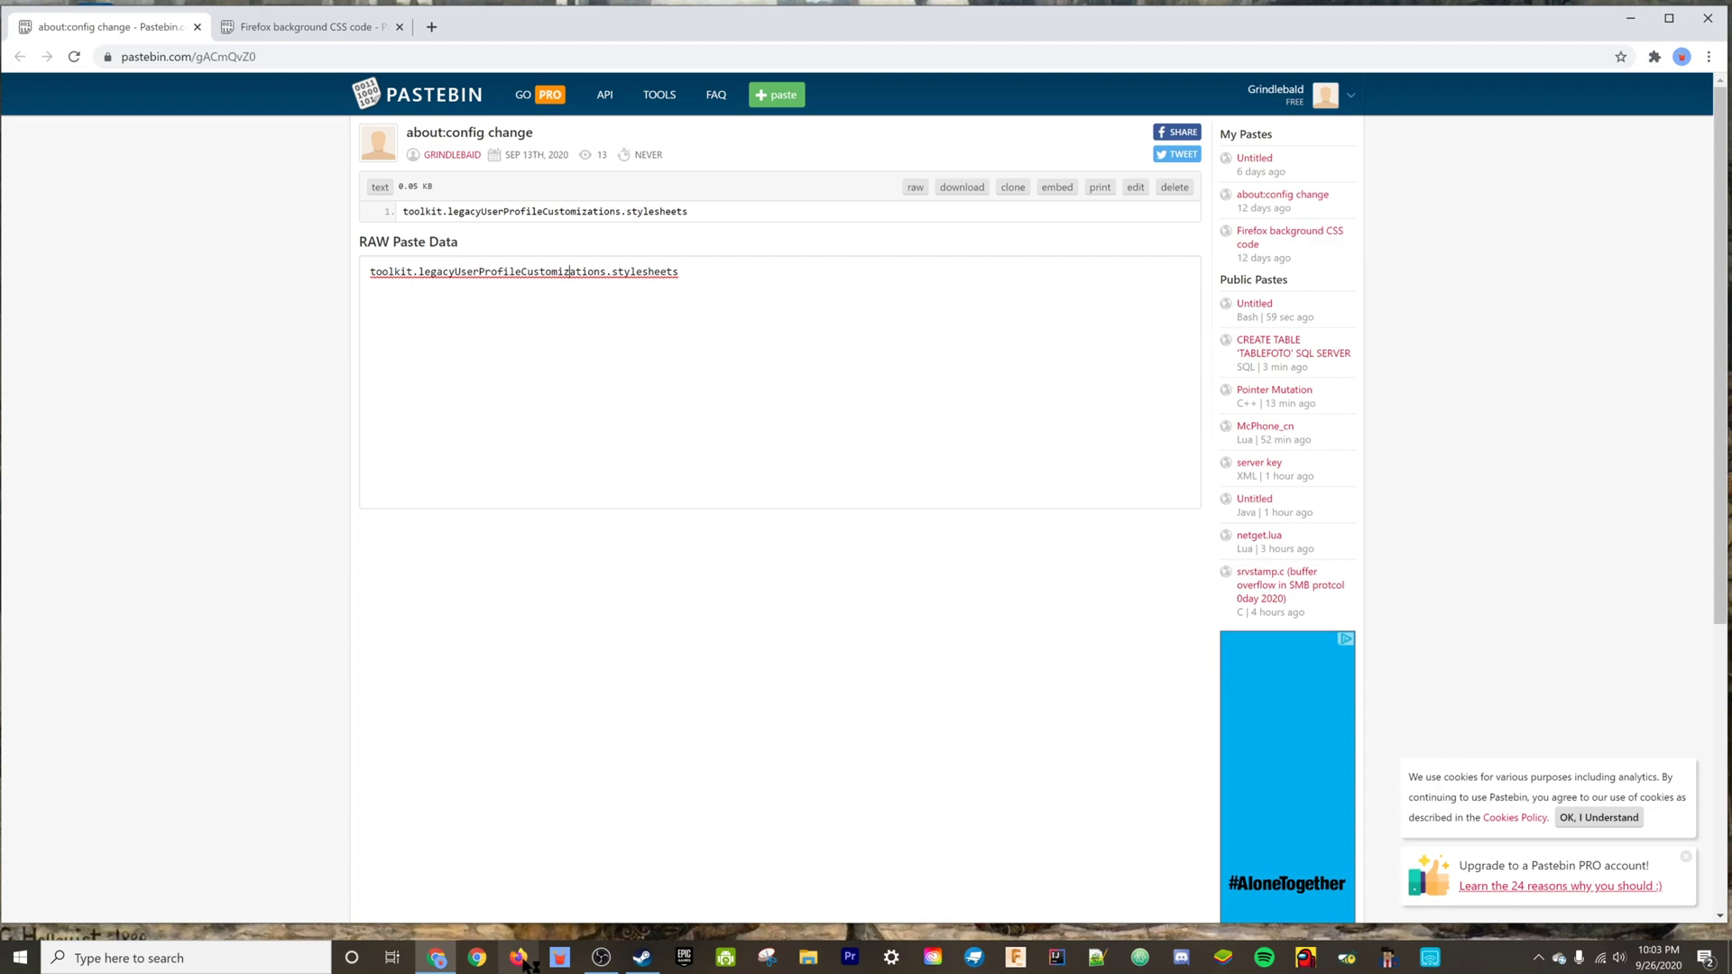
Step: Relaunch Firefox to see the New Tab page with the userContent.css background image
left_click(519, 959)
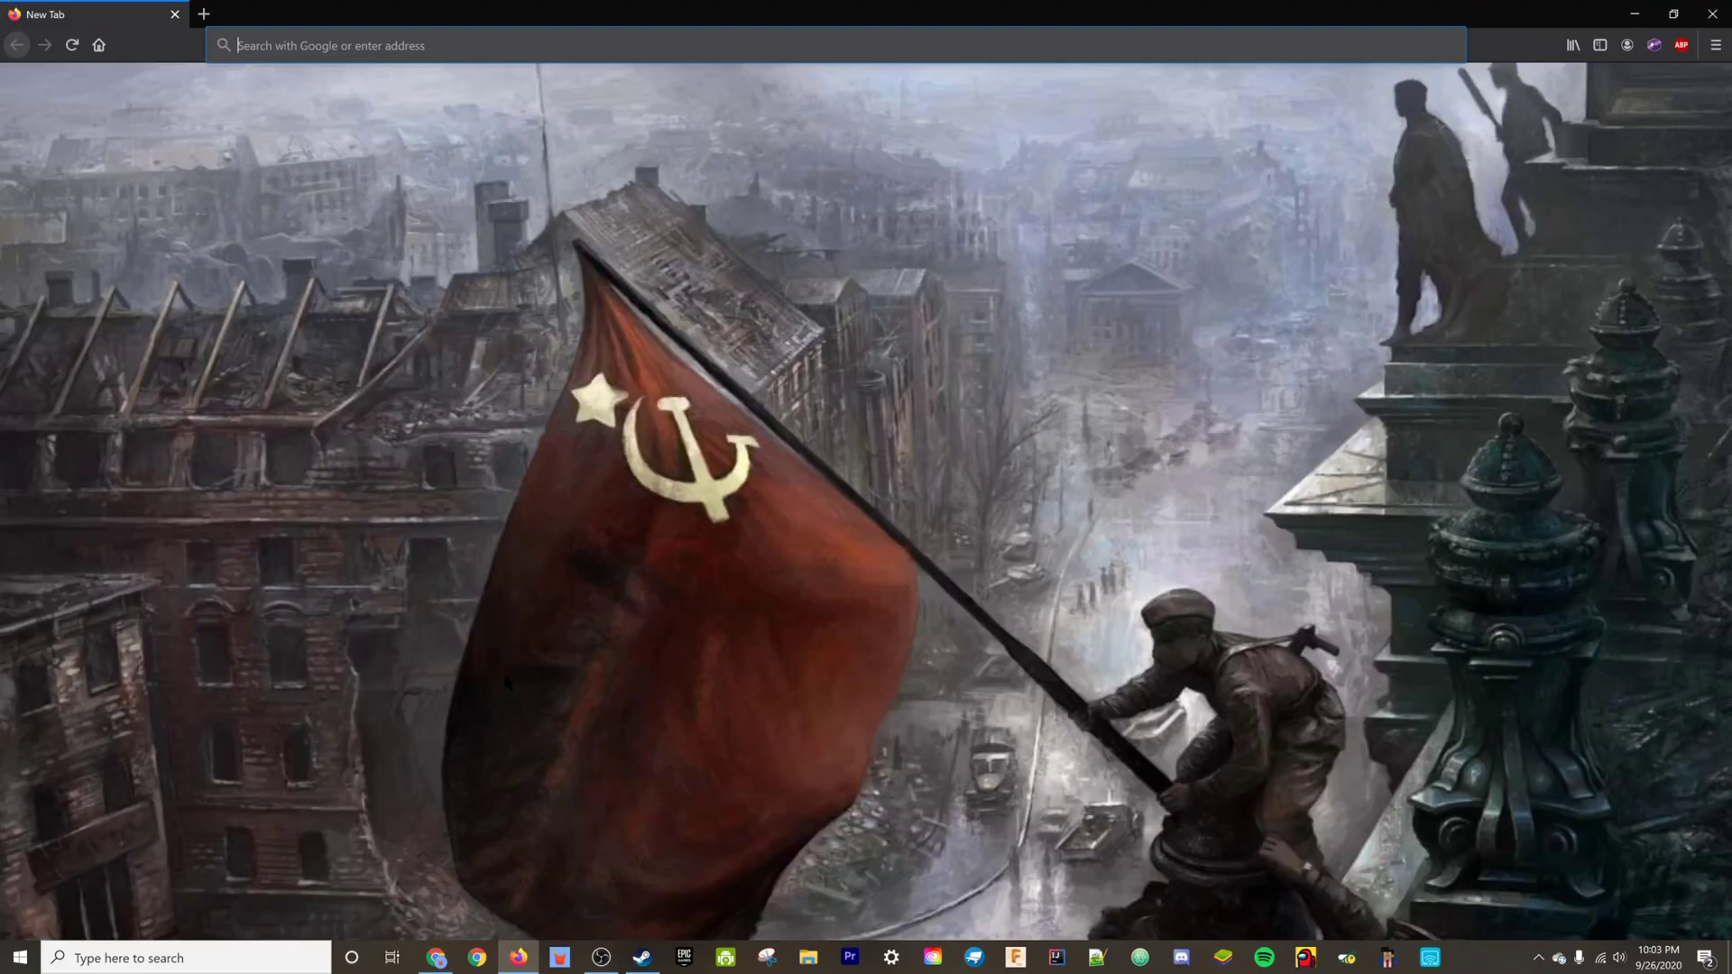